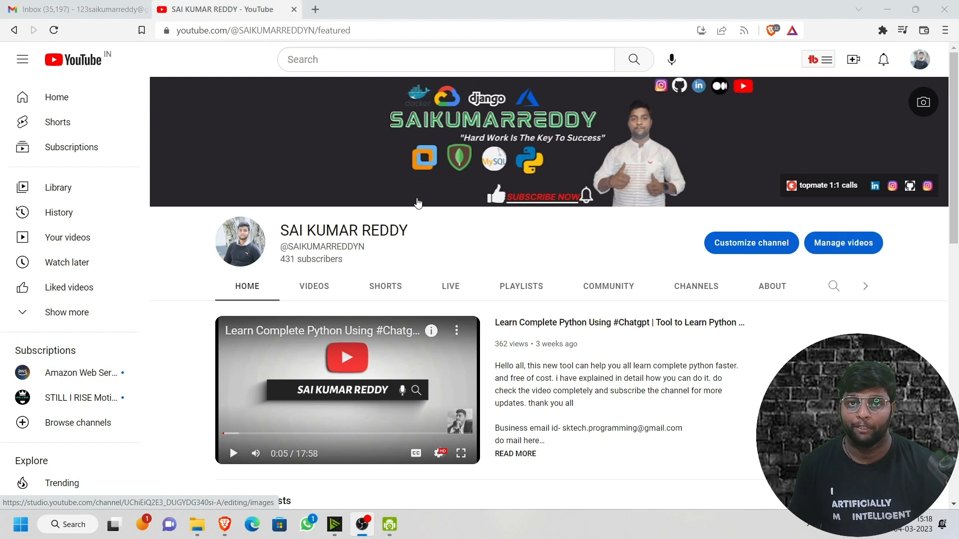
Step: Open a new Brave tab beside the YouTube channel page
click(314, 10)
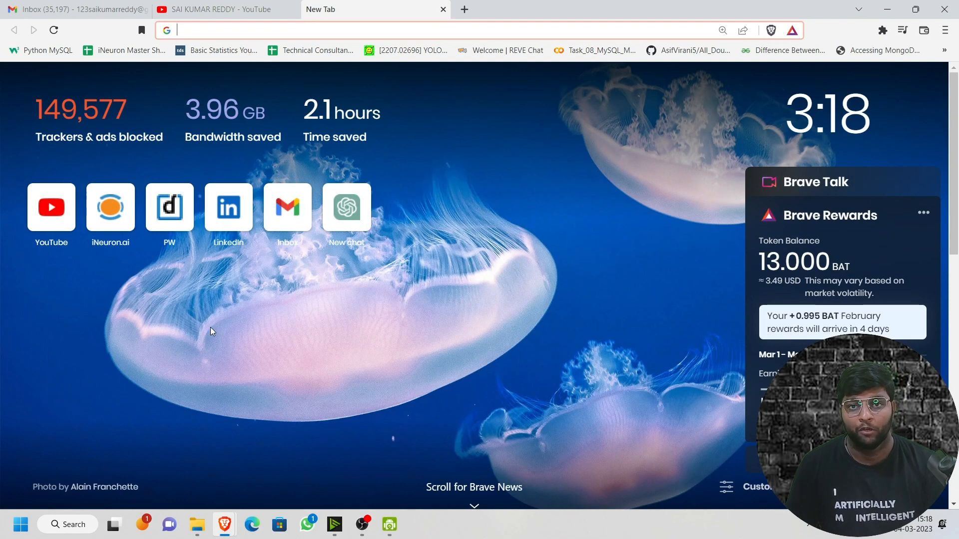
Step: Search 'download mon' in the address bar and open the 'MongoDB Compass Download | MongoDB' page
click(319, 30)
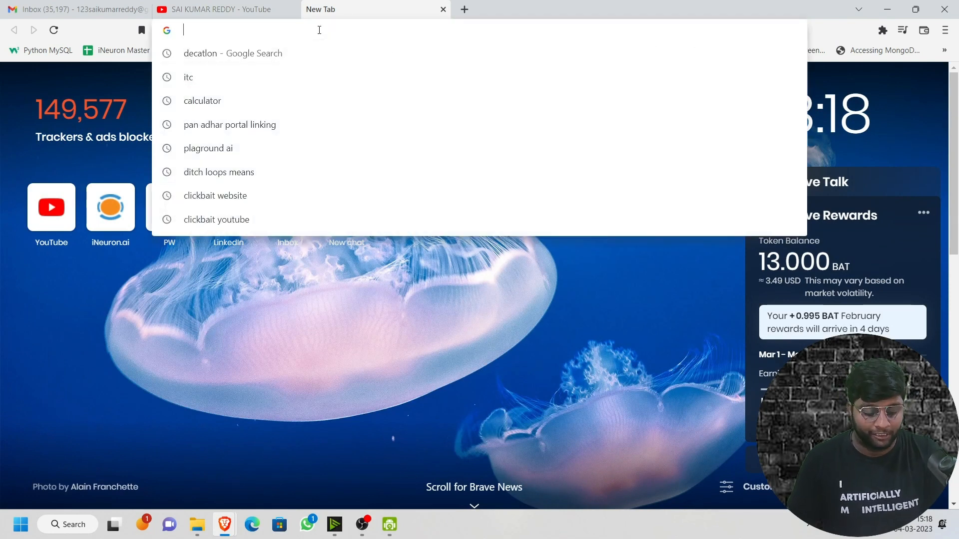
text(downlo)
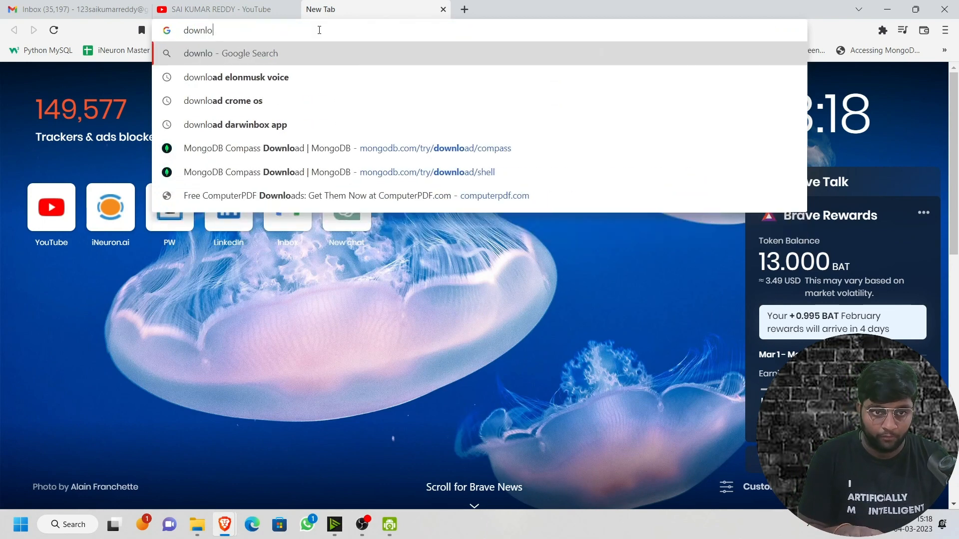
text(ad mon)
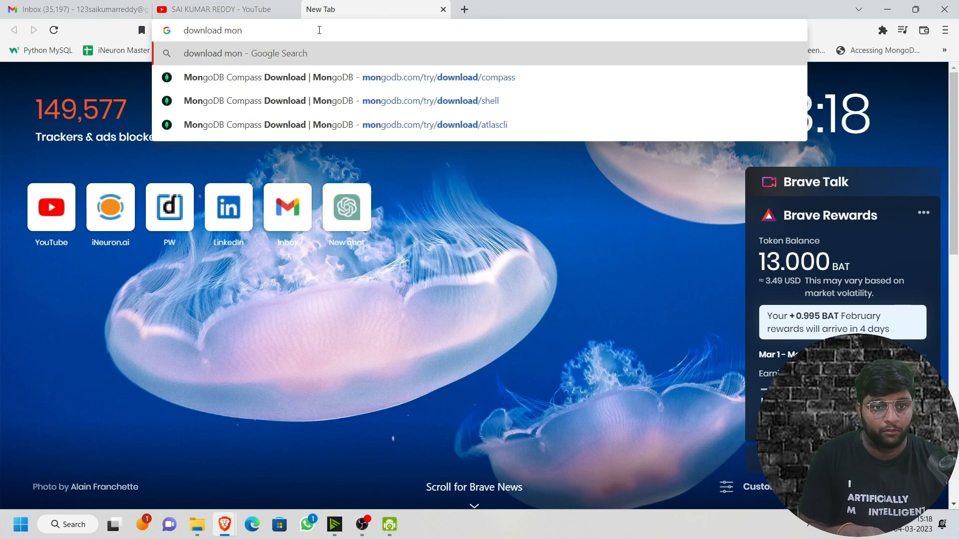
click(306, 78)
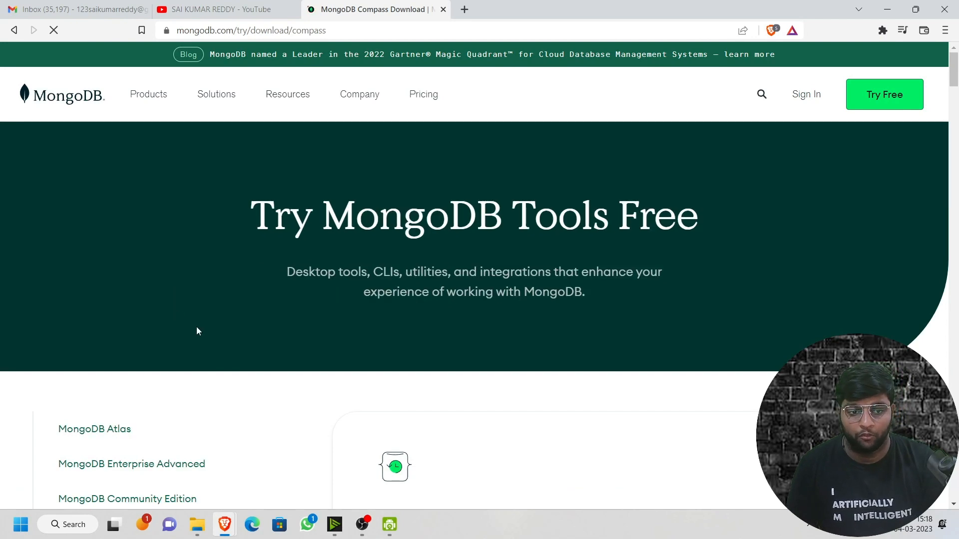
Step: Go to the MongoDB Compass download section and check the offered package formats
scroll(196, 327, down, 5)
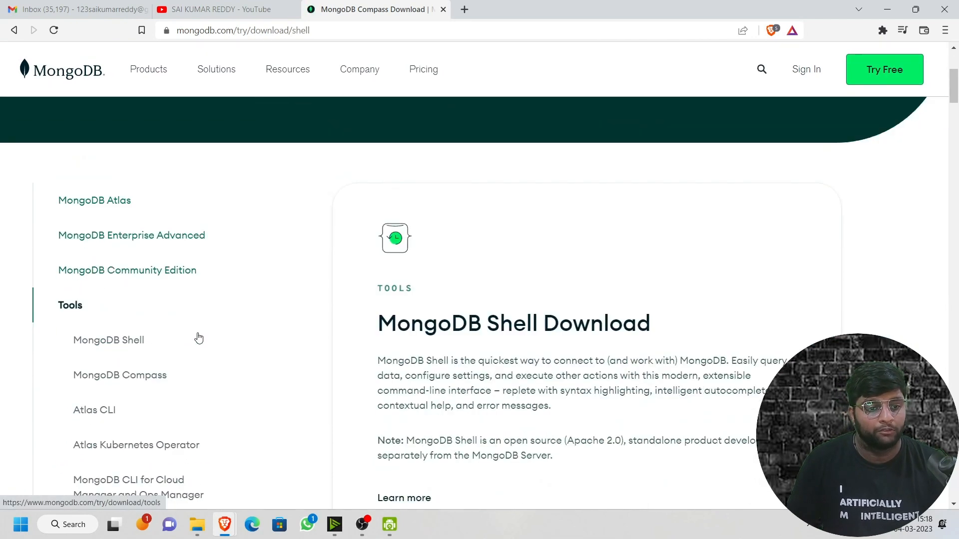
click(133, 292)
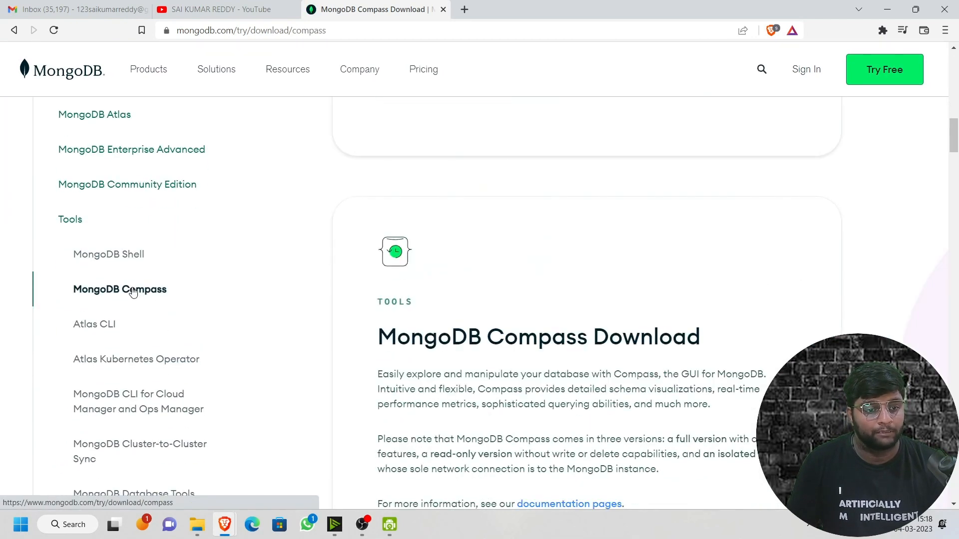
scroll(679, 281, down, 10)
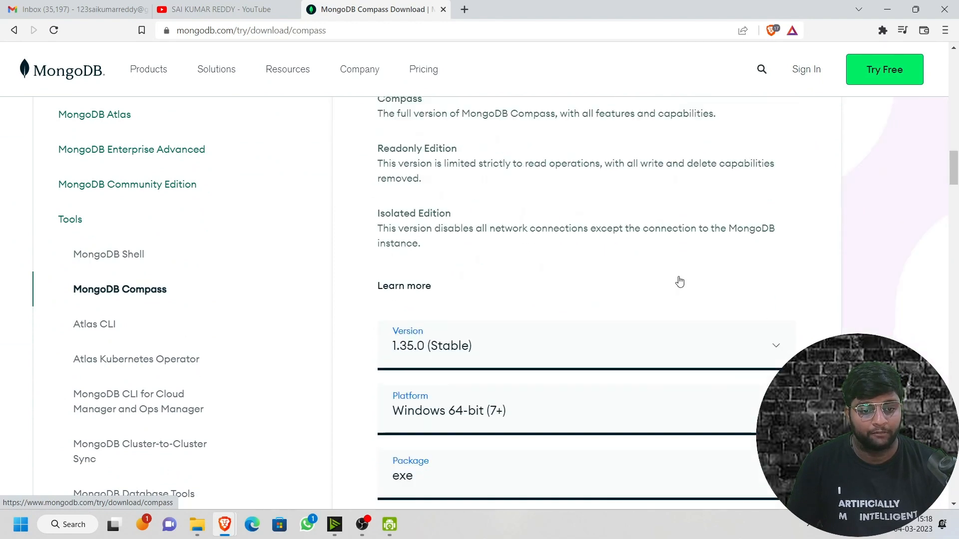
scroll(679, 281, down, 2)
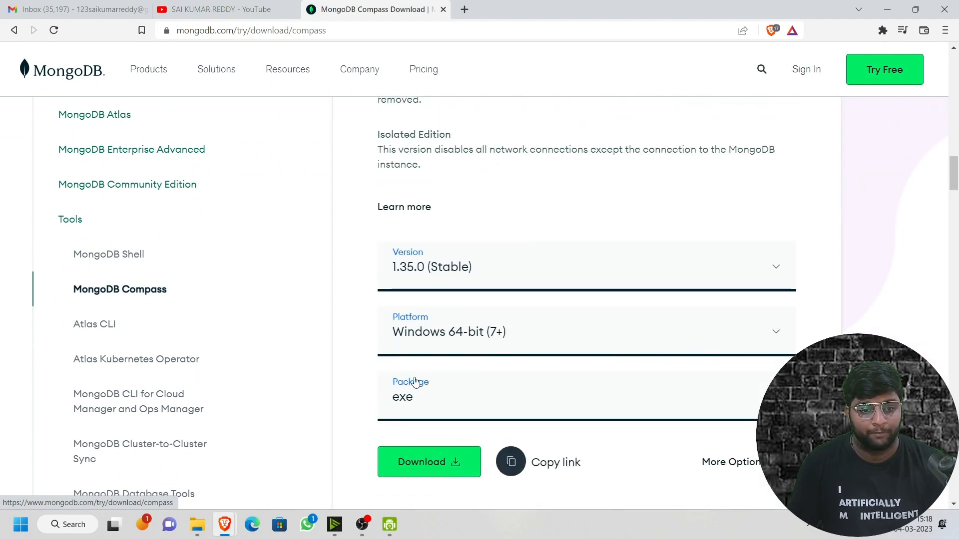
click(522, 400)
scroll(520, 402, down, 3)
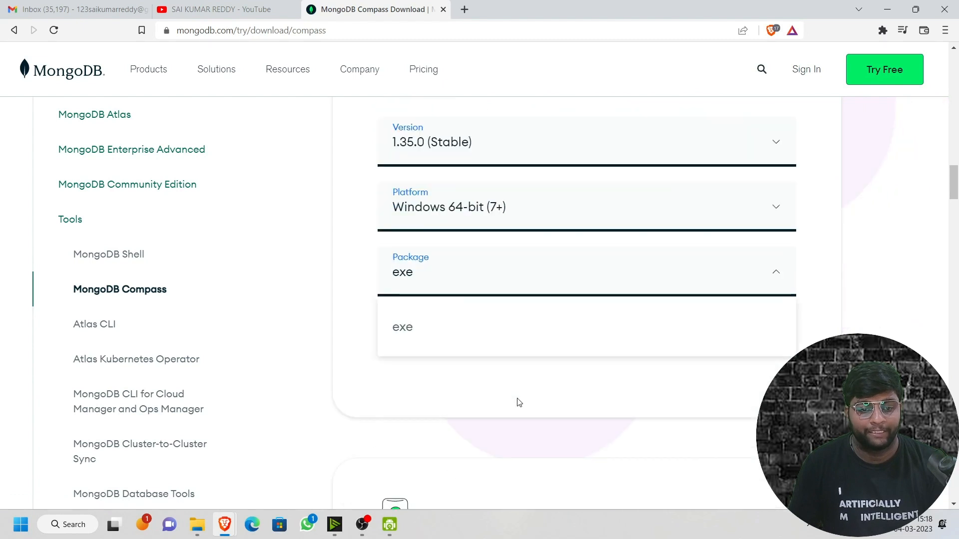
scroll(520, 403, up, 3)
click(453, 416)
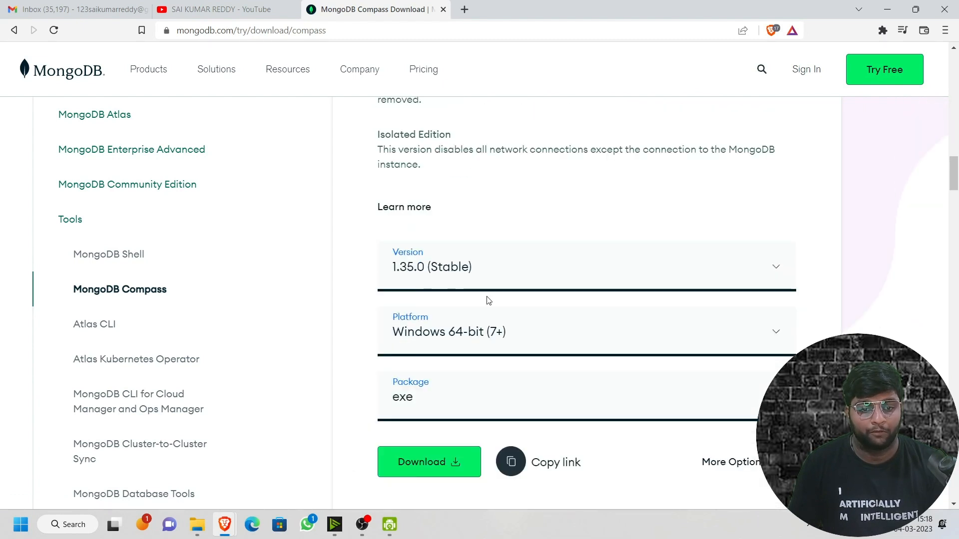
Step: Set the Compass version to 1.35.0 (Stable)
click(493, 270)
scroll(505, 355, down, 3)
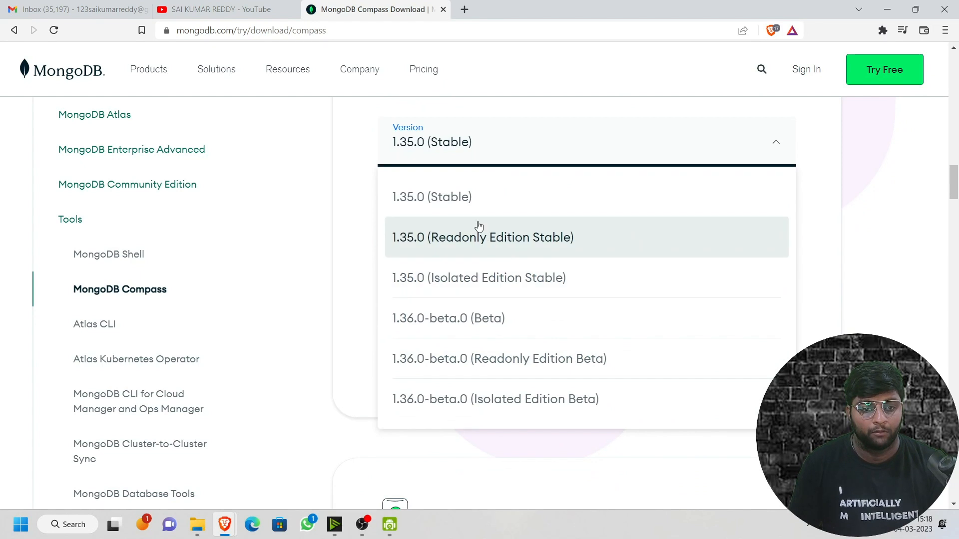
click(463, 236)
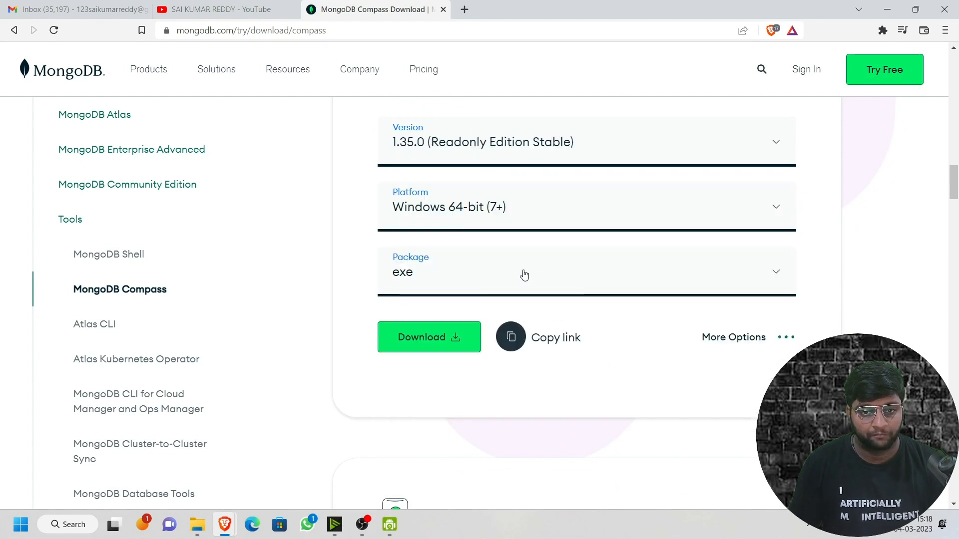
click(508, 150)
click(436, 199)
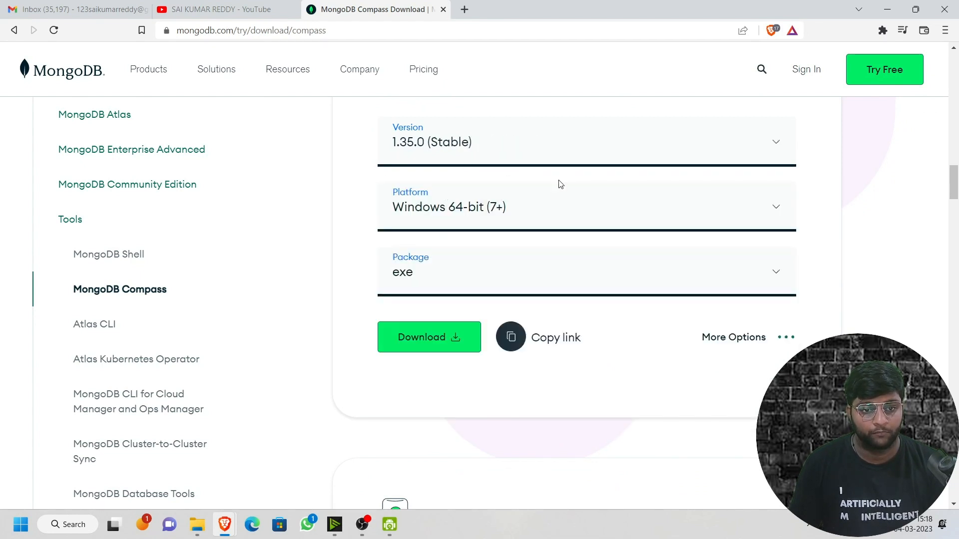
Step: Choose platform Windows 64-bit (7+) (MSI) with msi package and start the download
click(545, 209)
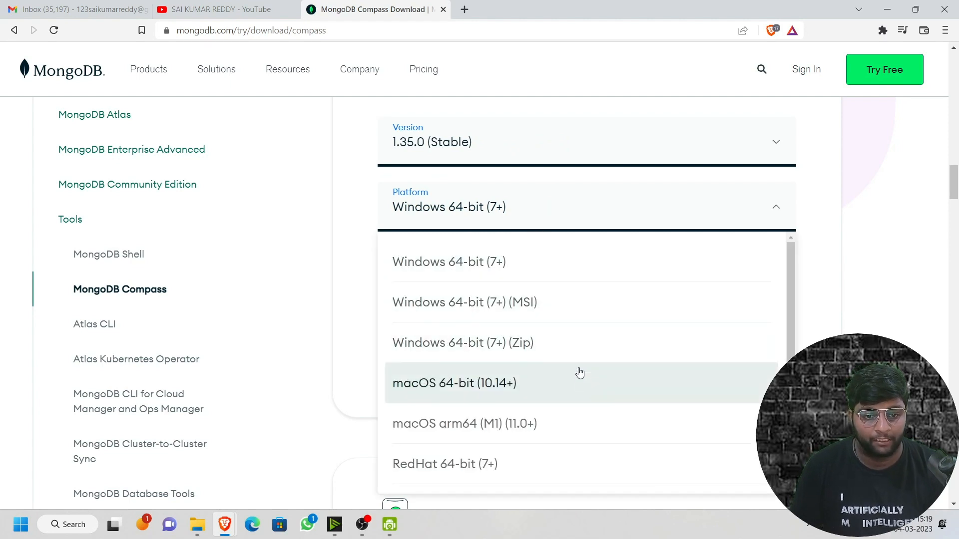
scroll(548, 303, down, 1)
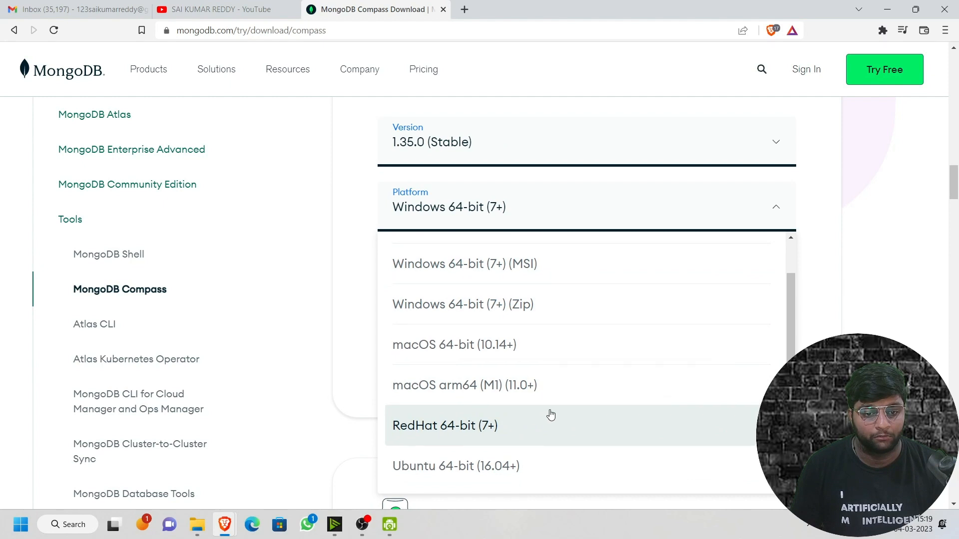
scroll(550, 413, up, 1)
click(502, 304)
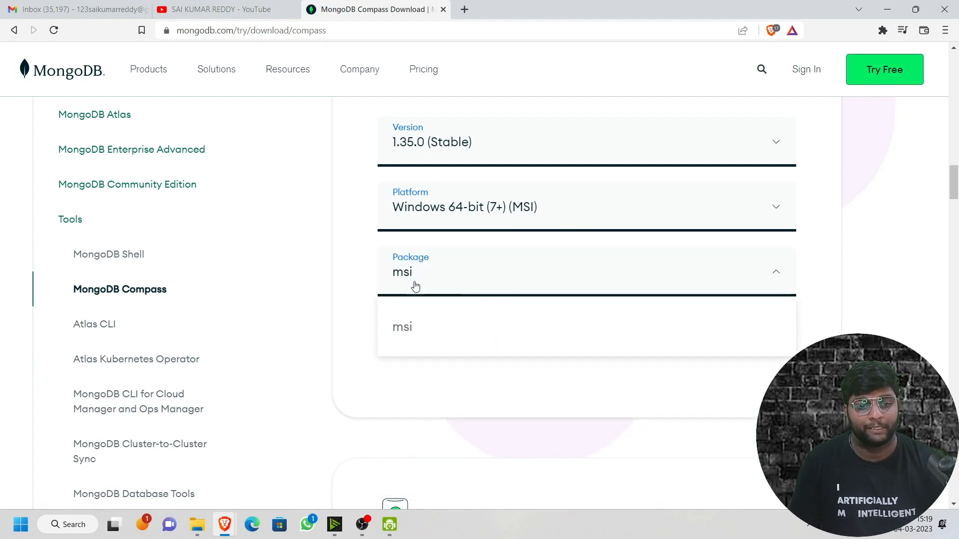
click(533, 308)
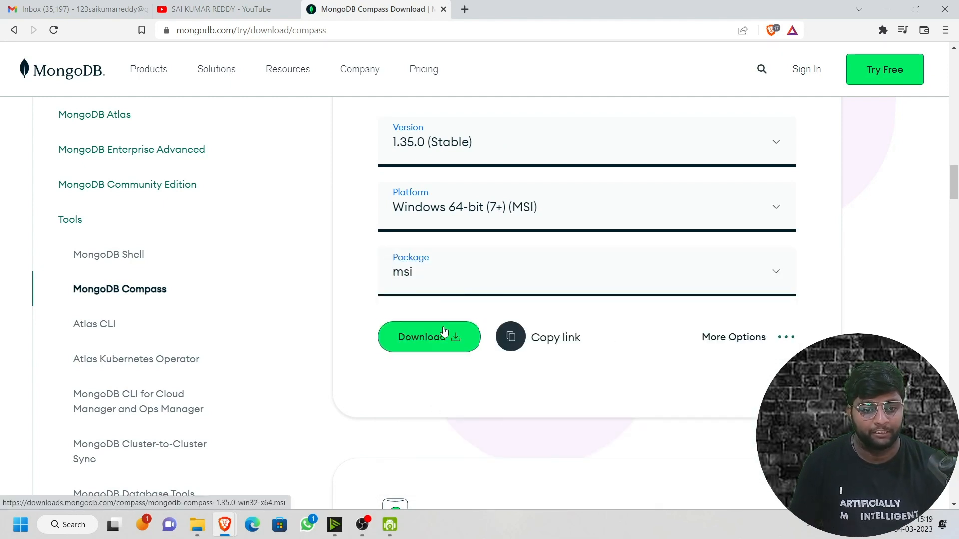
click(444, 334)
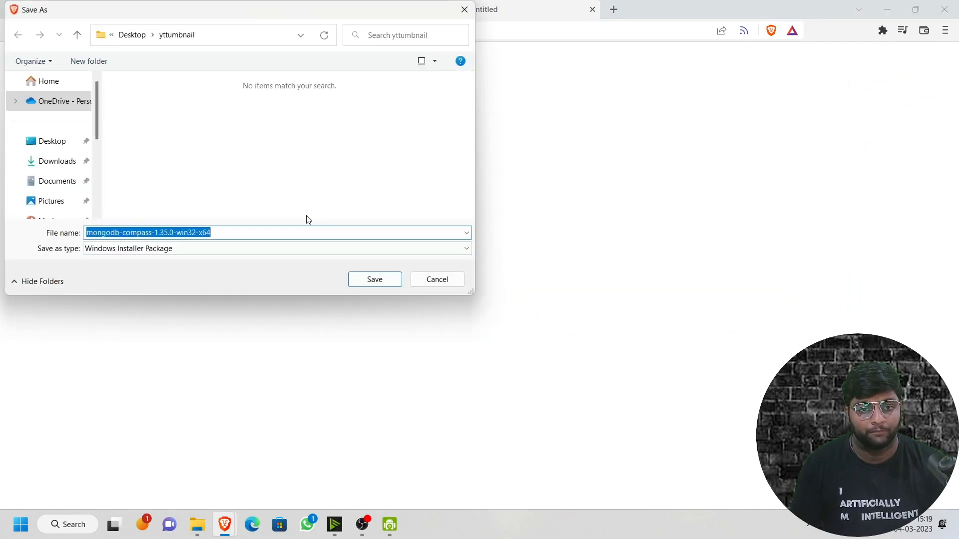
Step: Save the installer as mongodb-compass-1.35.0-win32-x64.msi with its default name
click(367, 287)
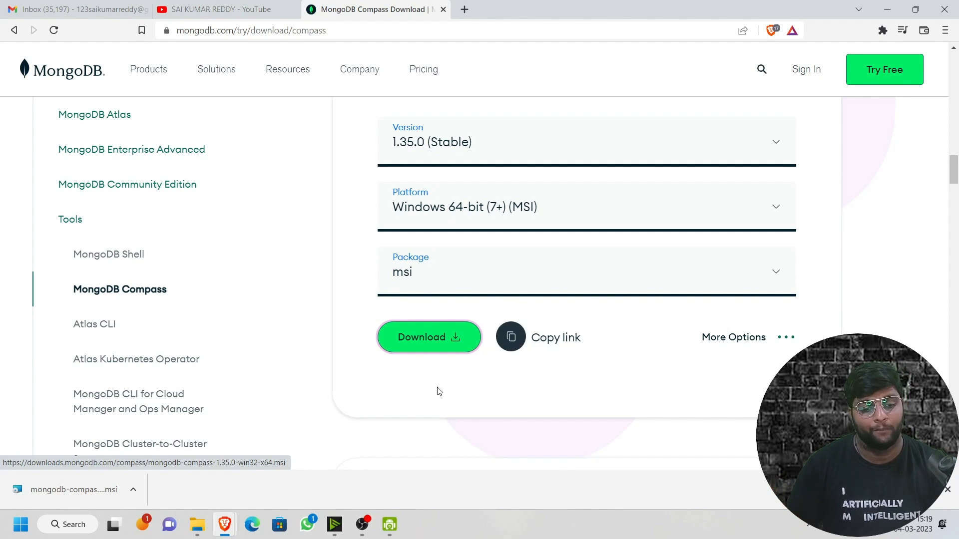
click(76, 492)
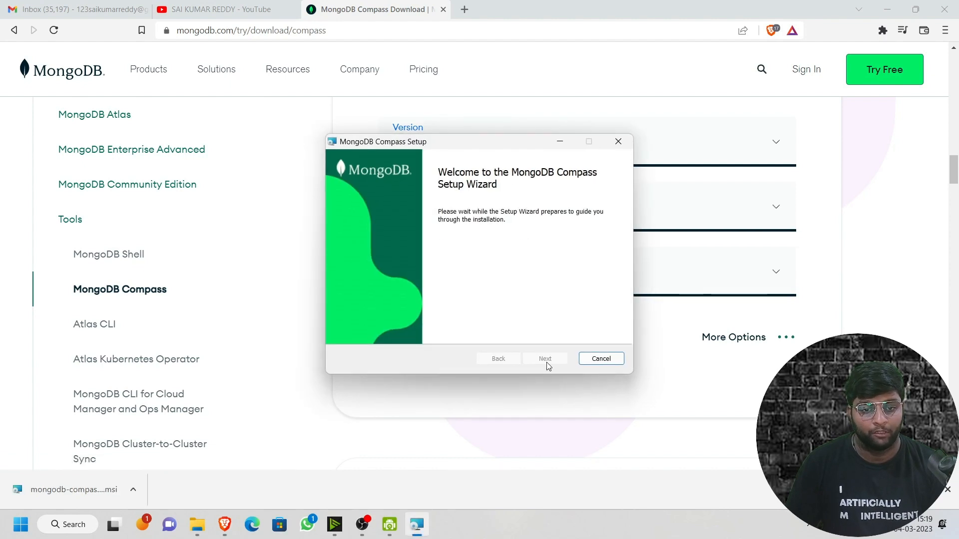
click(551, 365)
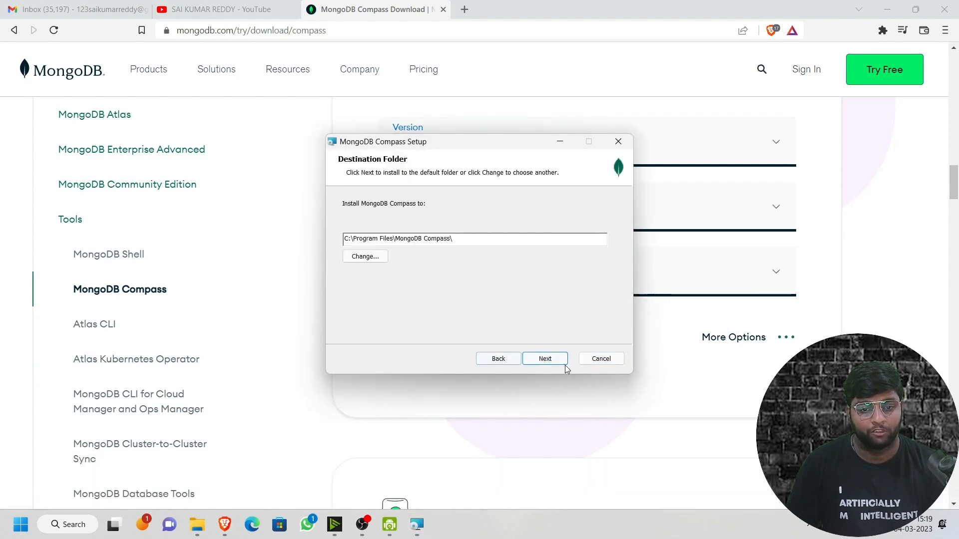
click(599, 359)
click(440, 282)
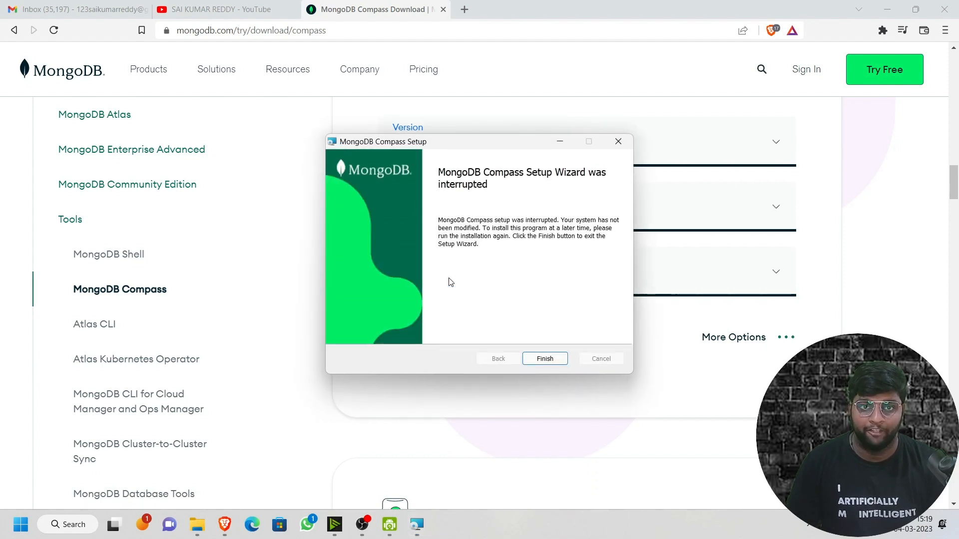
click(553, 362)
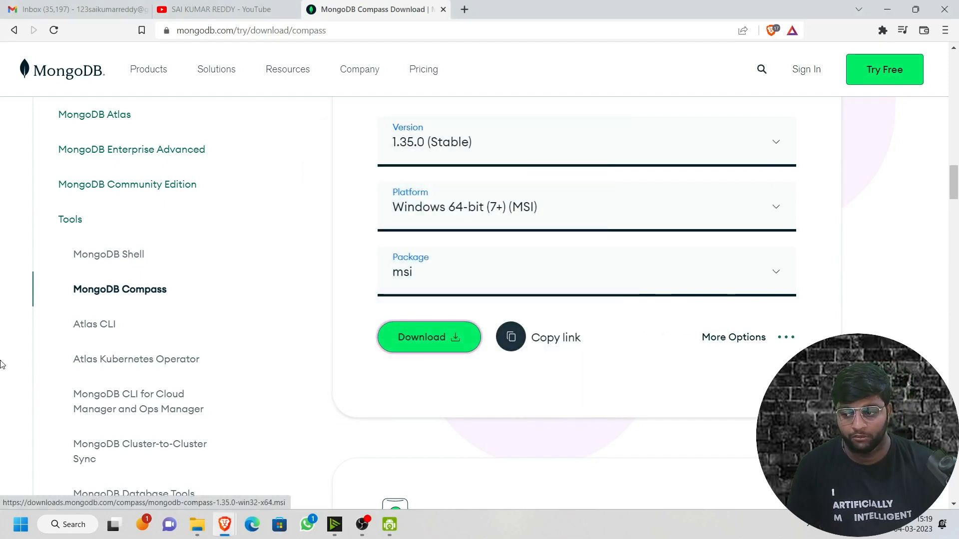
Step: Search 'mong' in the Start menu and launch the MongoDBCompass app
click(20, 525)
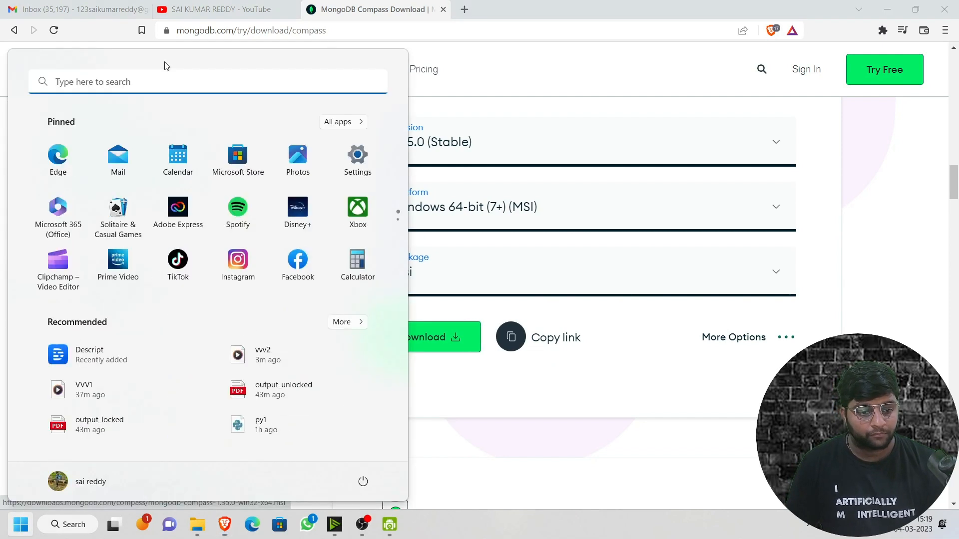
click(227, 90)
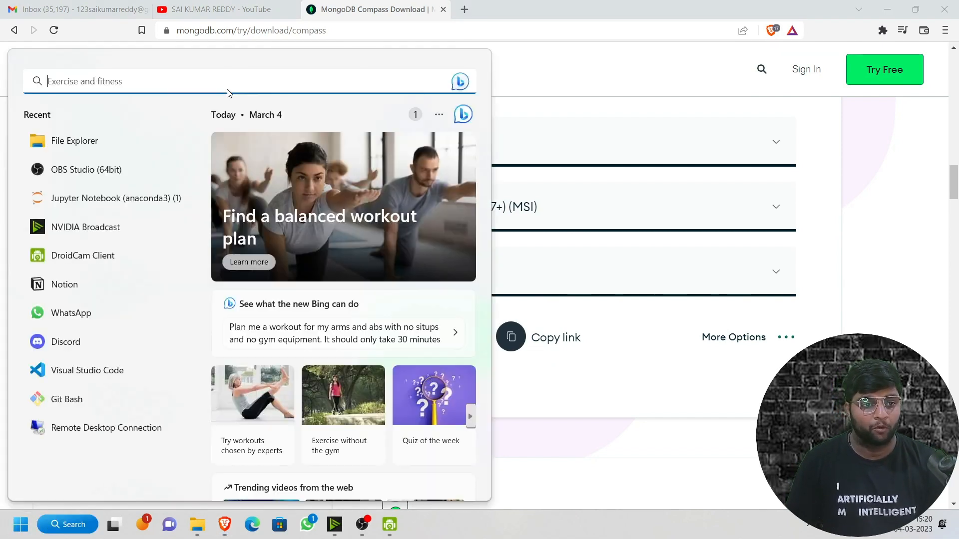
text(mong)
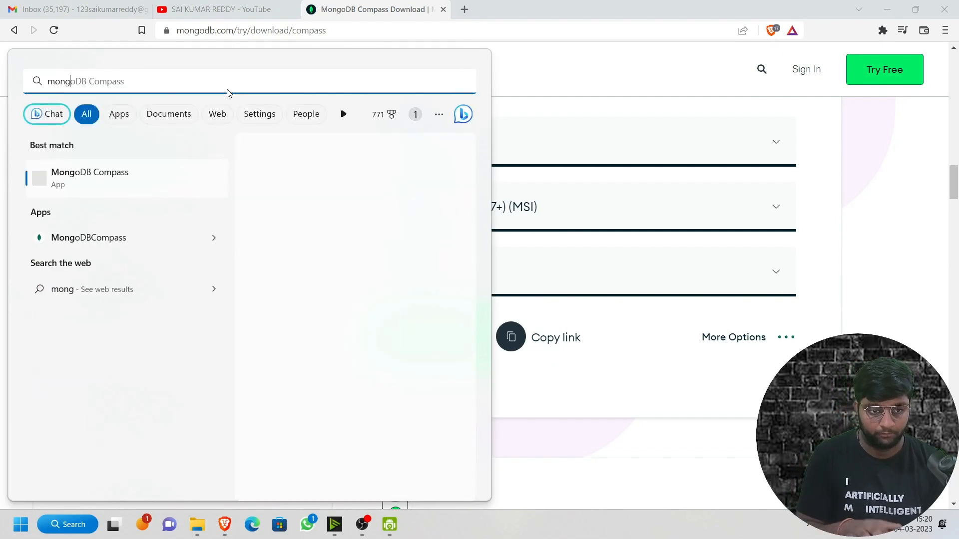
click(97, 240)
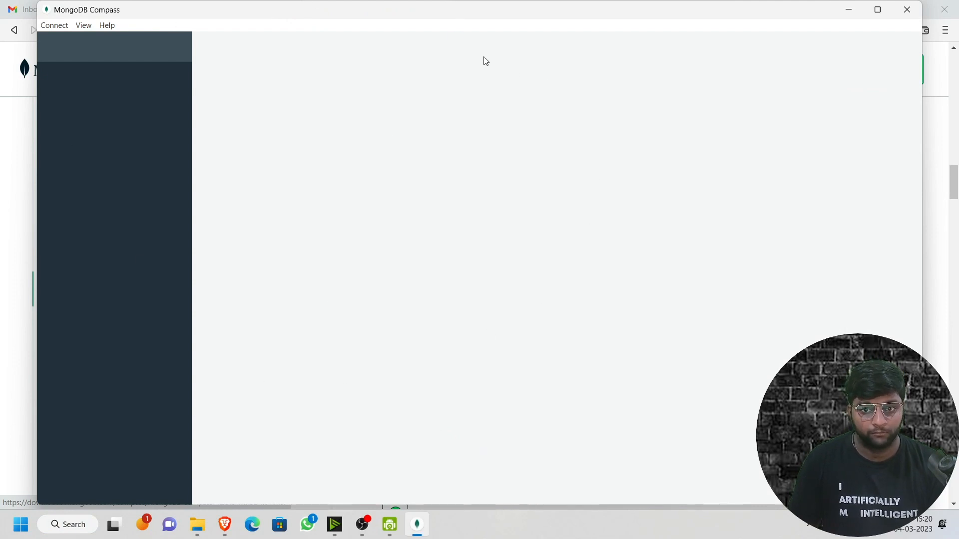
Step: Maximize Compass, enable connection-string editing, and connect to mongodb://localhost:27017
drag(398, 13, 391, 21)
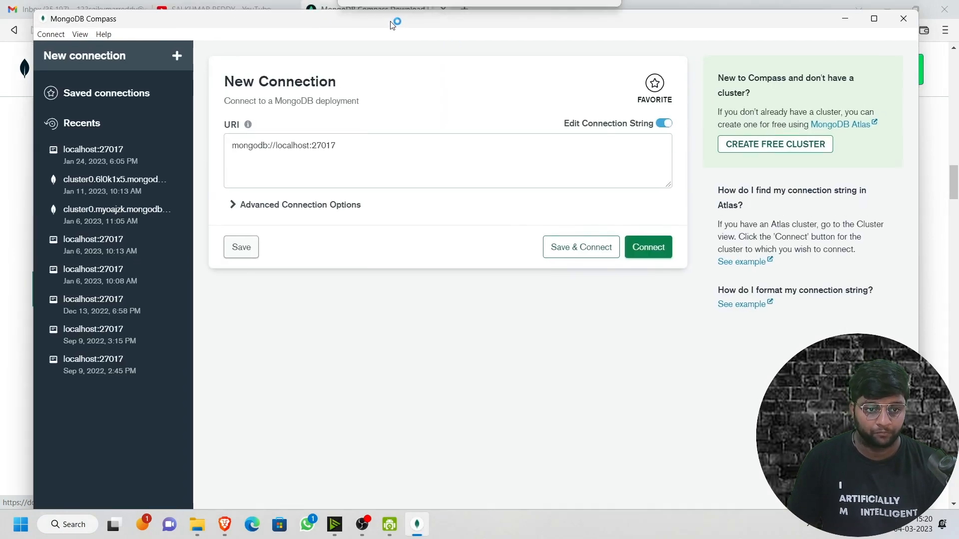
click(875, 18)
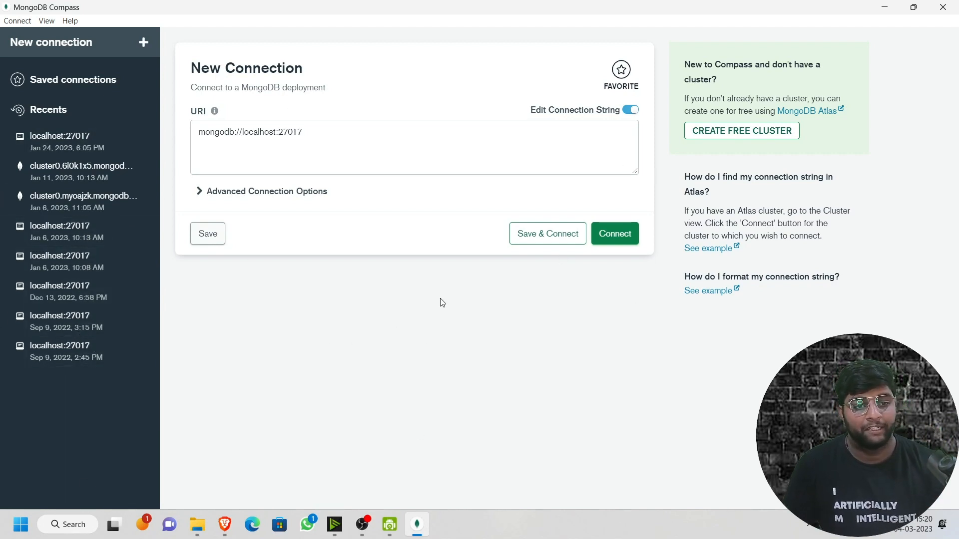
click(631, 111)
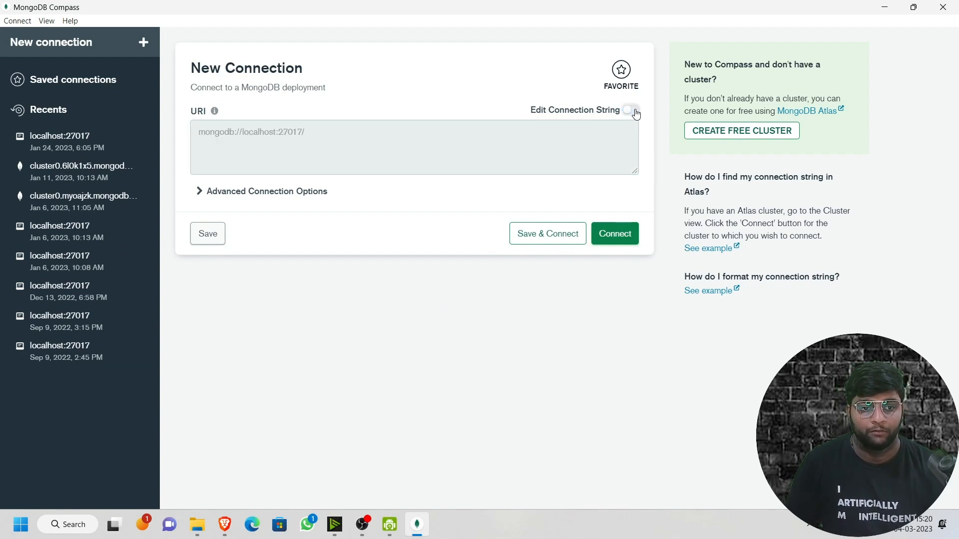
click(634, 112)
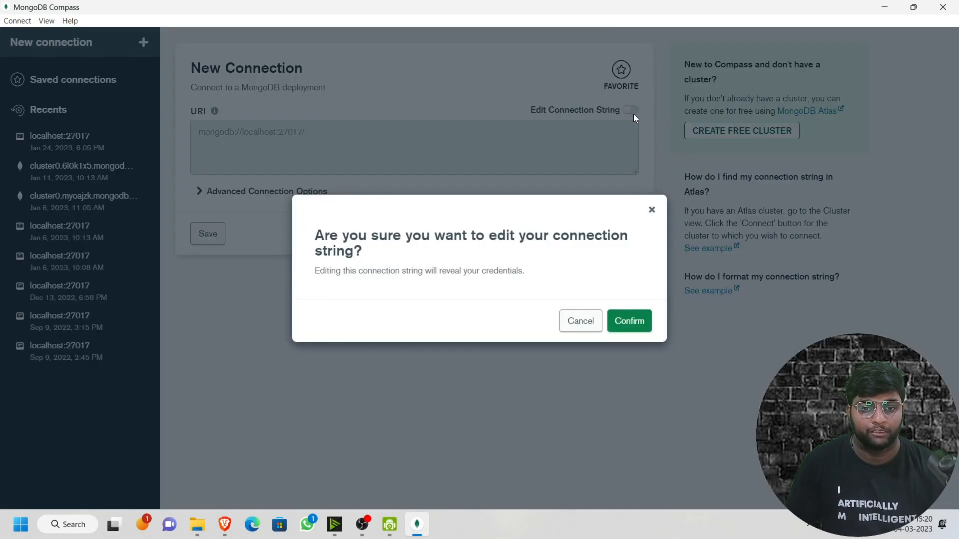
click(628, 323)
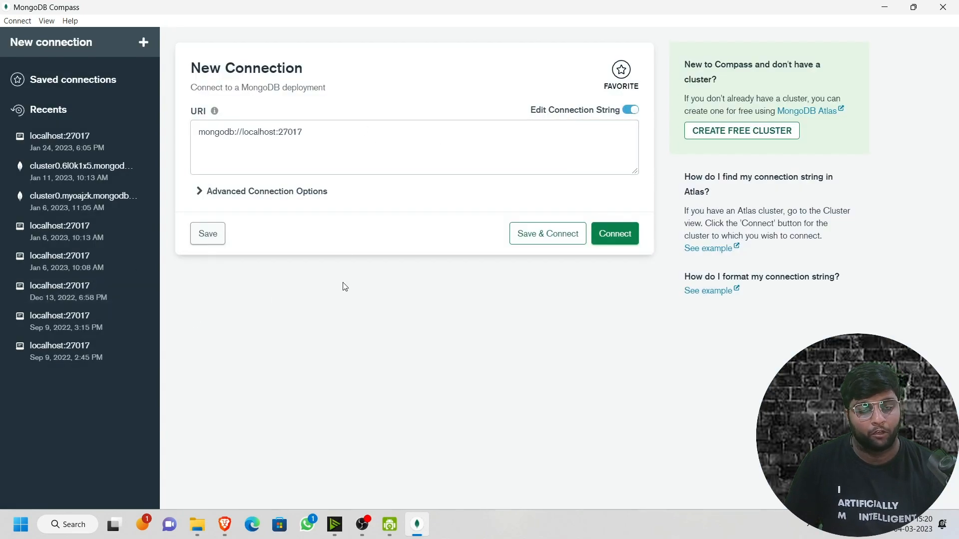
click(316, 141)
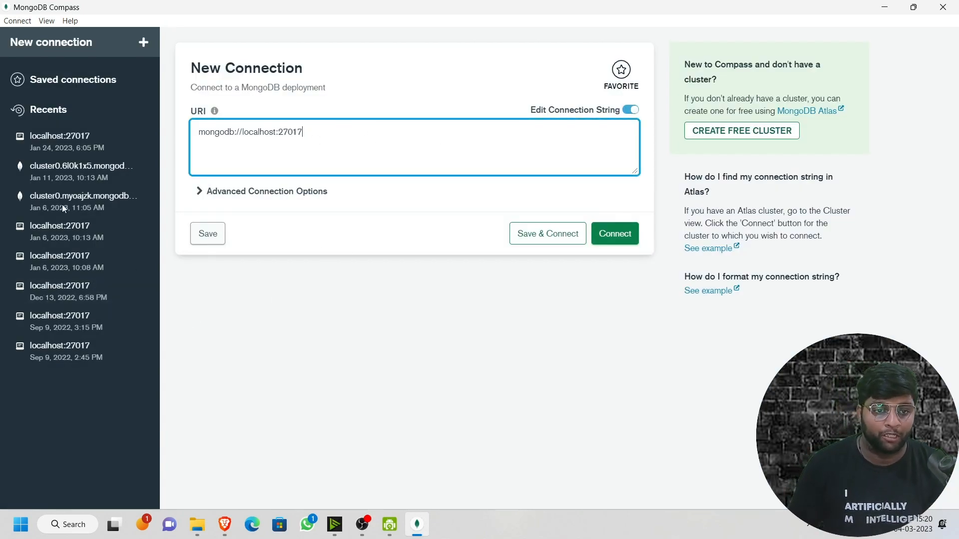
click(617, 243)
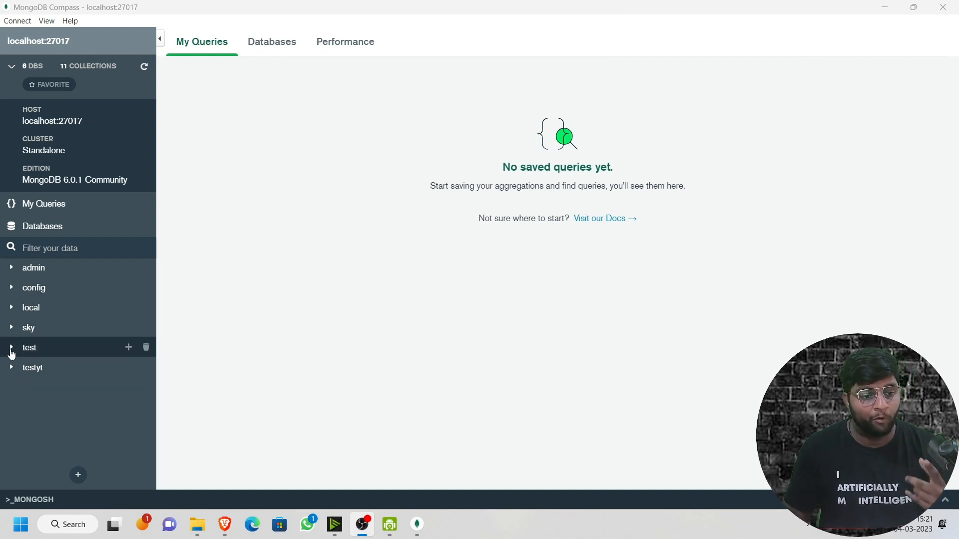
Step: Expand testyt, view col1, comp, new and testcol1, ending on testyt.new's four documents
click(9, 368)
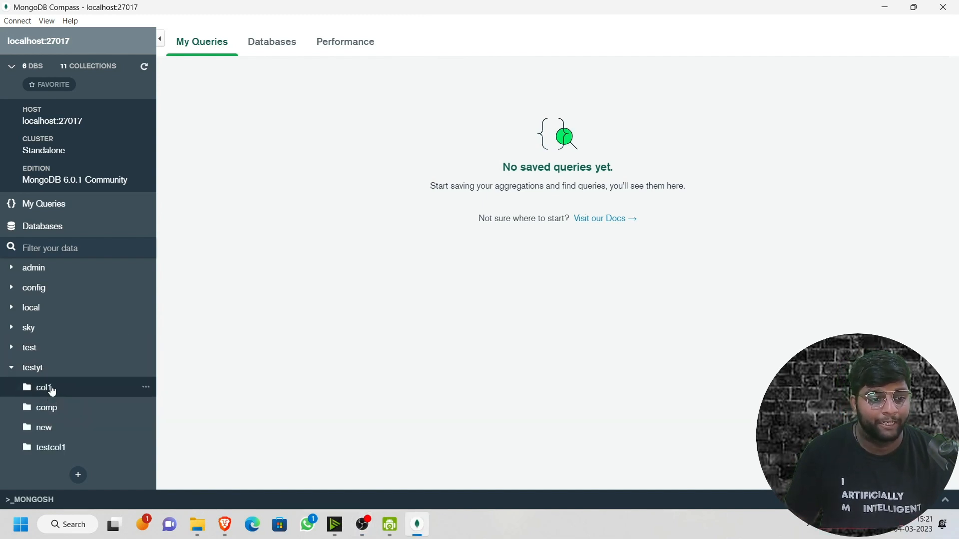
click(52, 389)
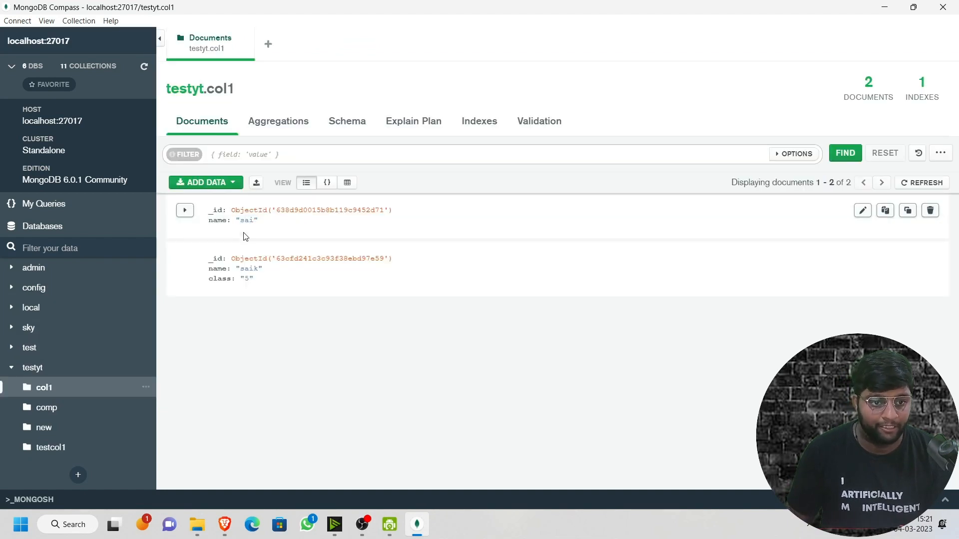
click(78, 411)
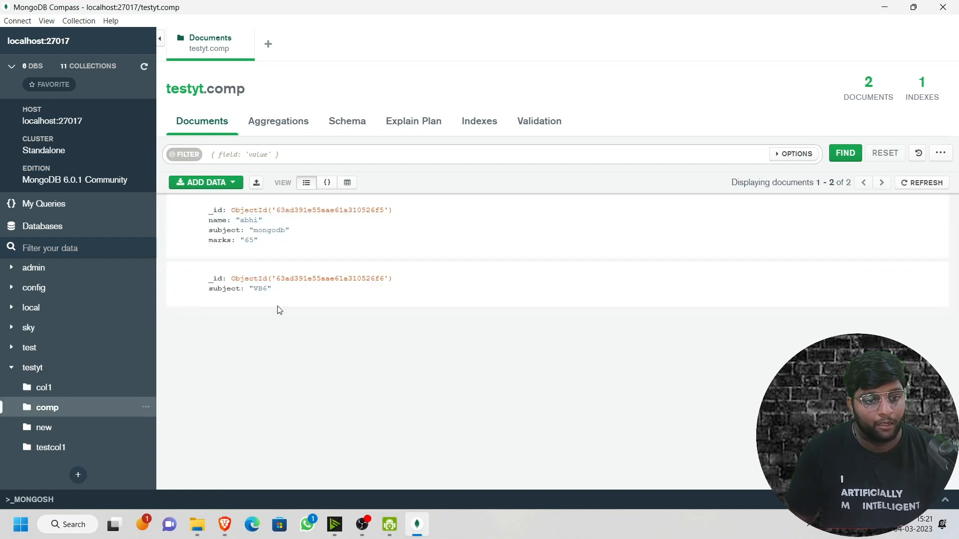
click(59, 429)
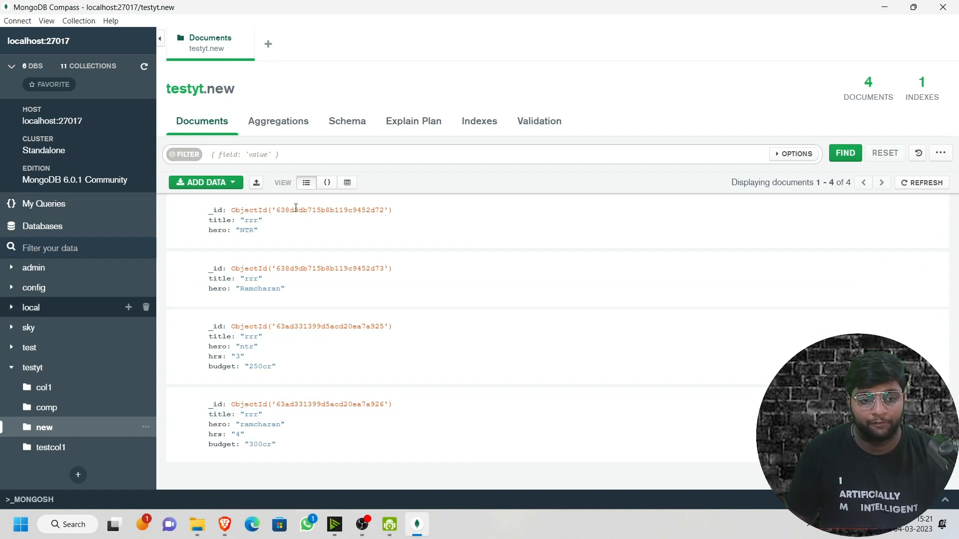
click(73, 449)
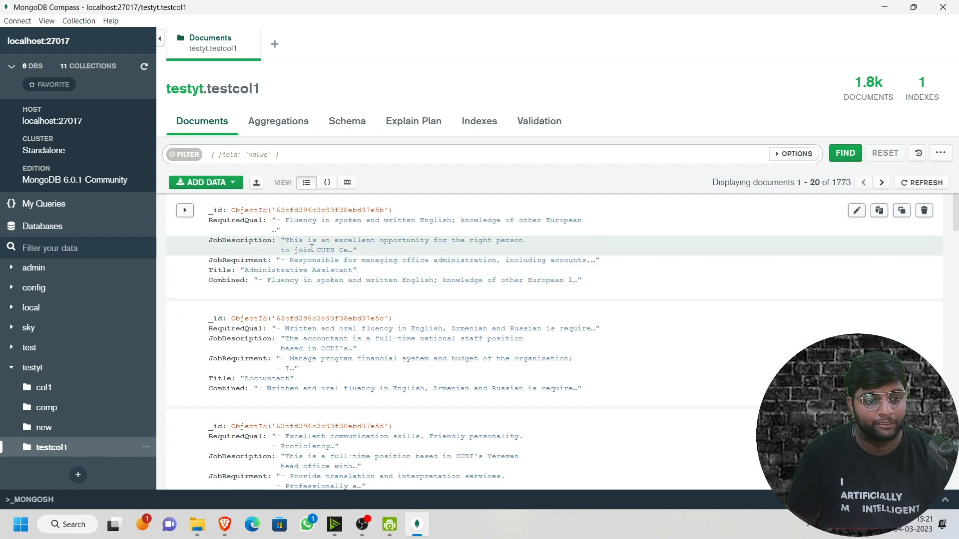
scroll(329, 359, down, 6)
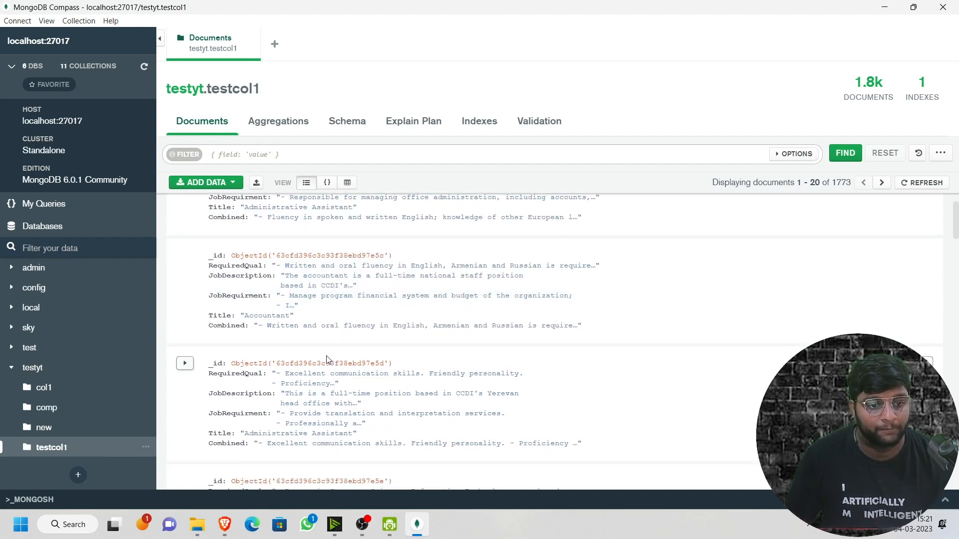
scroll(329, 358, down, 4)
scroll(328, 358, up, 10)
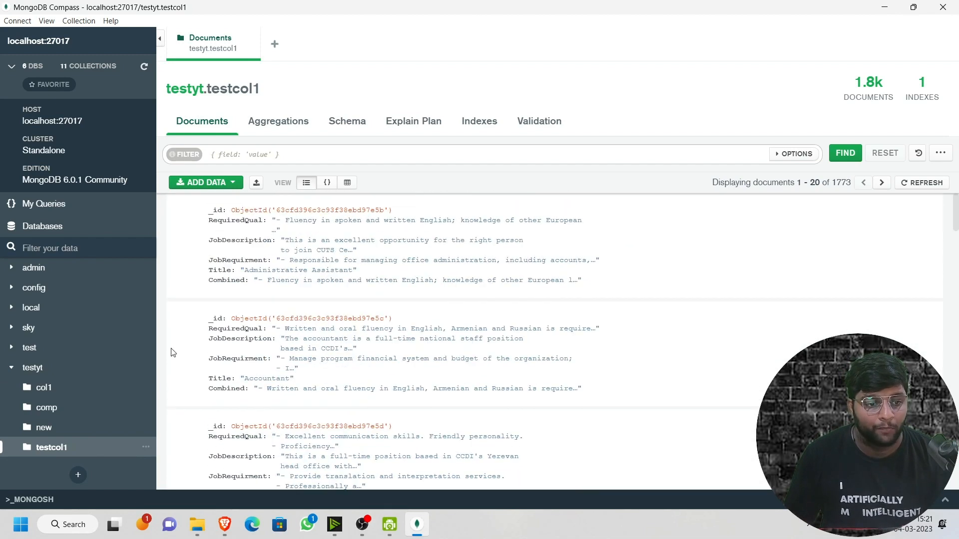
click(47, 428)
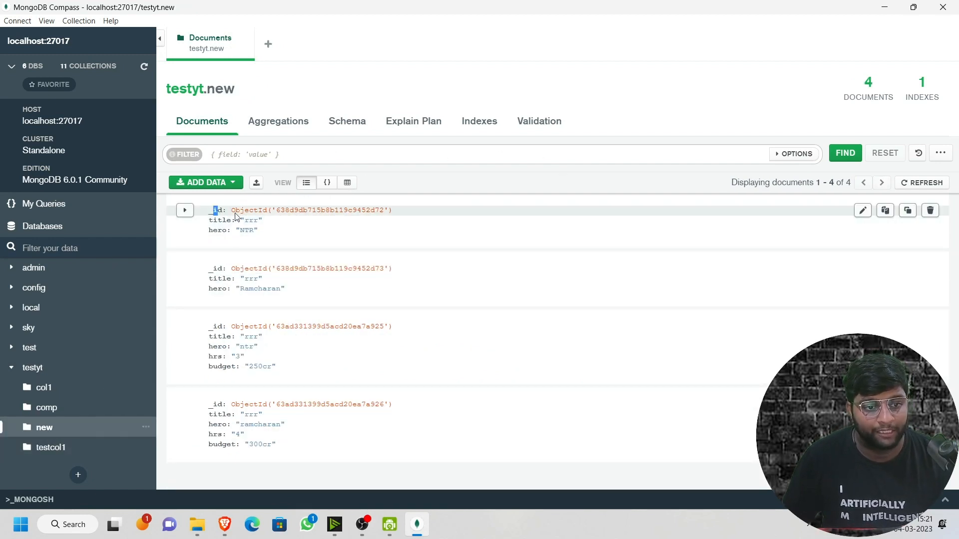
Step: Edit the first document to add field hero1 with value 'ram' after hero, and update it
drag(236, 216, 398, 215)
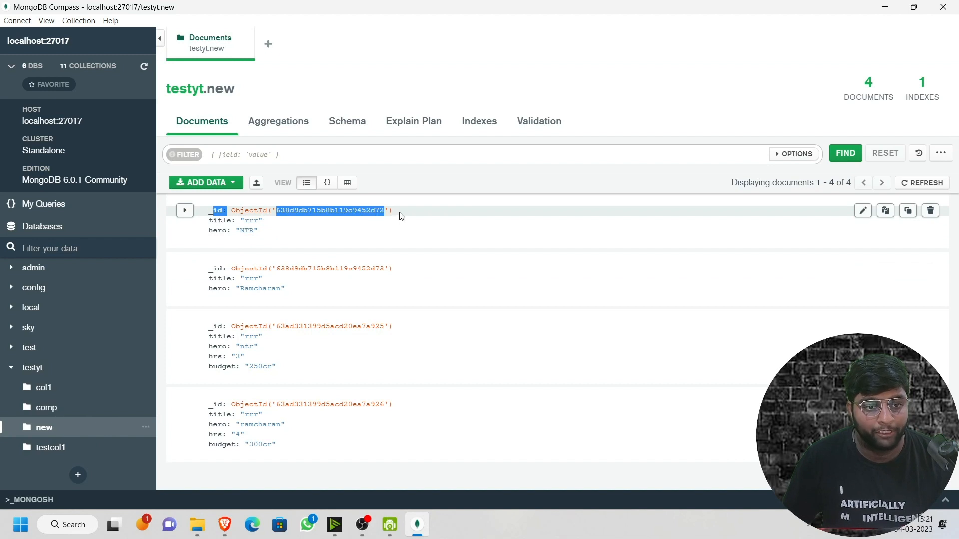
click(862, 210)
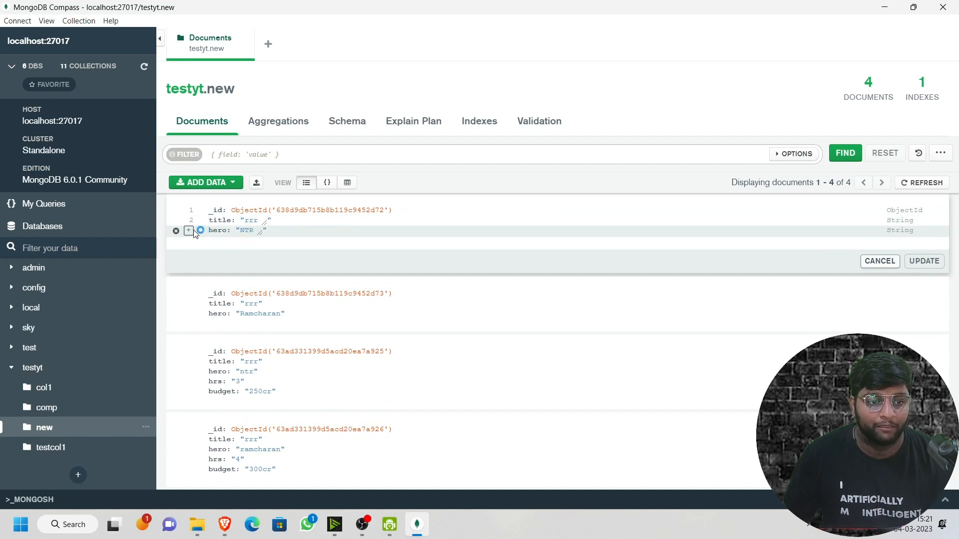
click(189, 231)
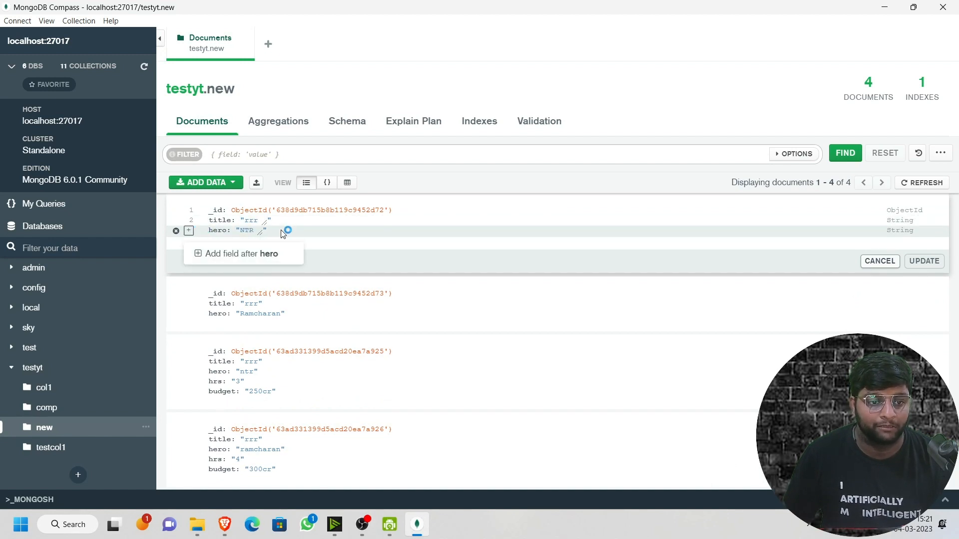
click(240, 254)
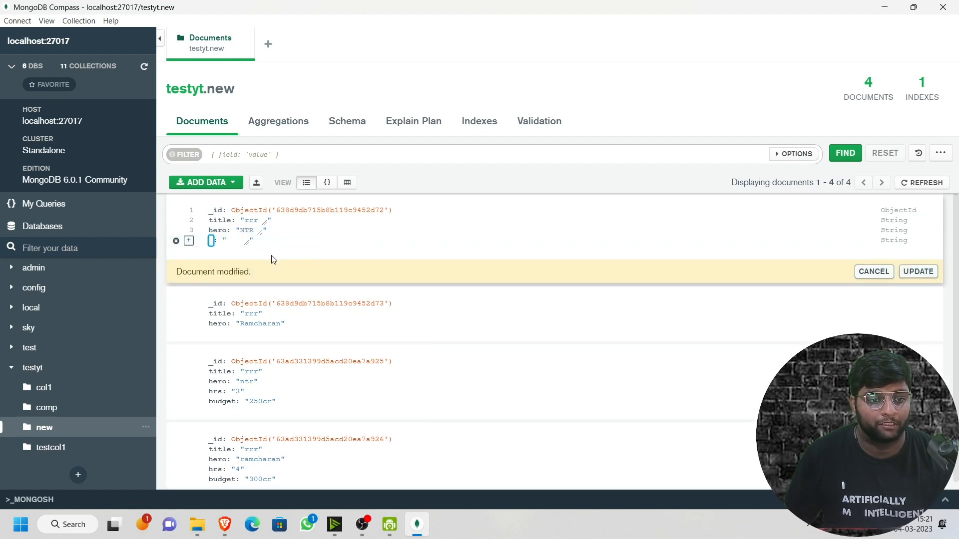
text(h)
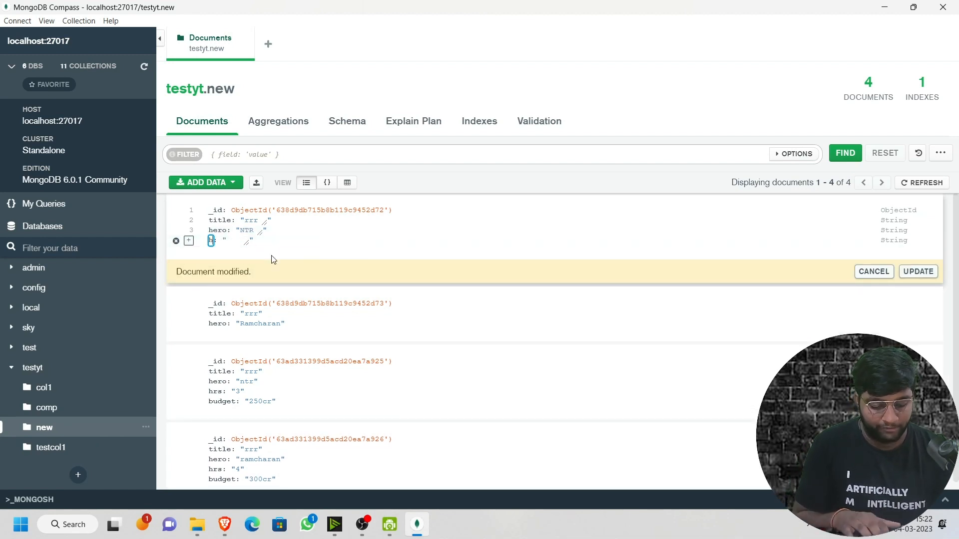
text(ero)
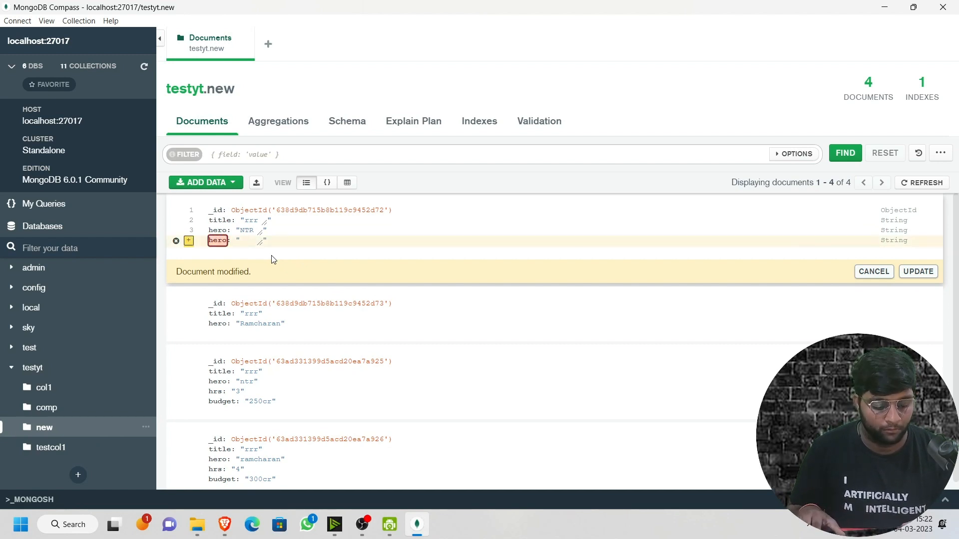
text(1)
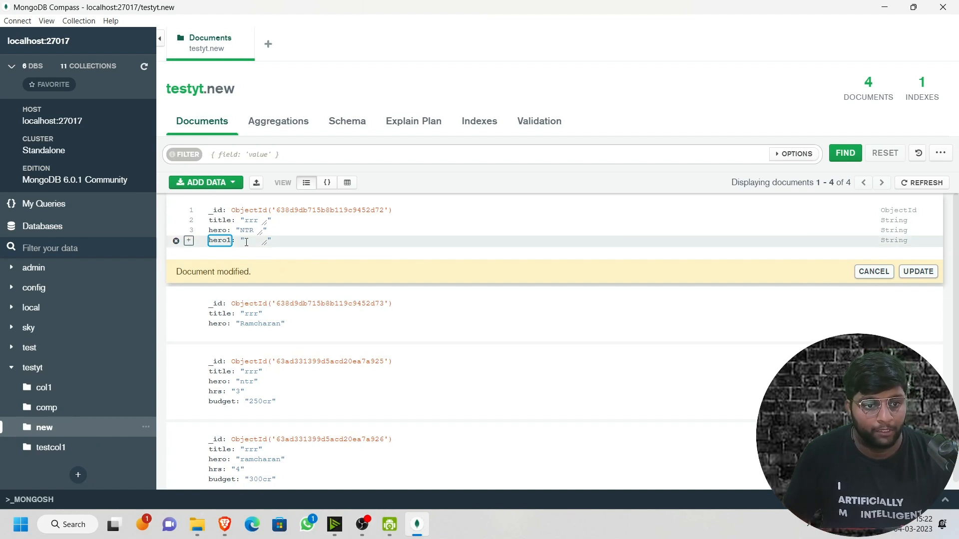
click(257, 247)
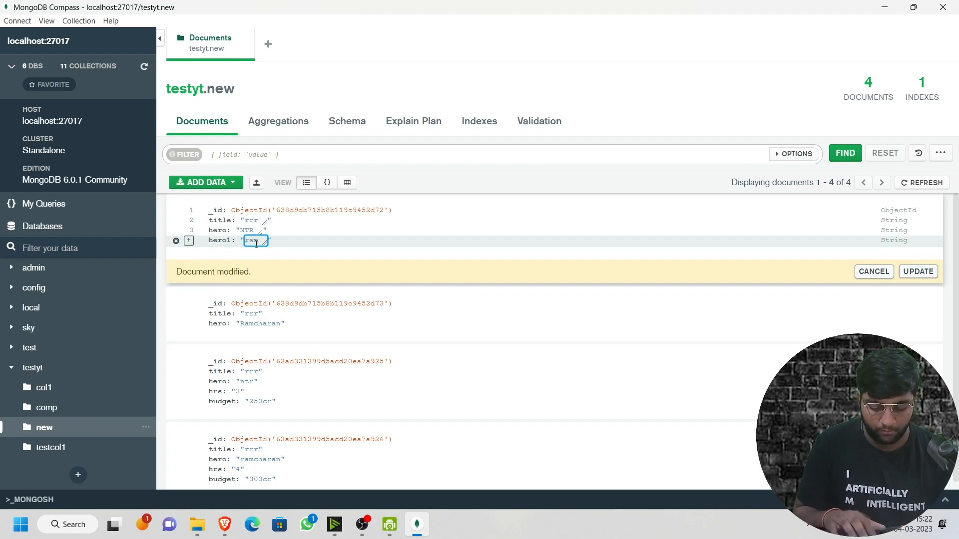
text(ram)
key(Return)
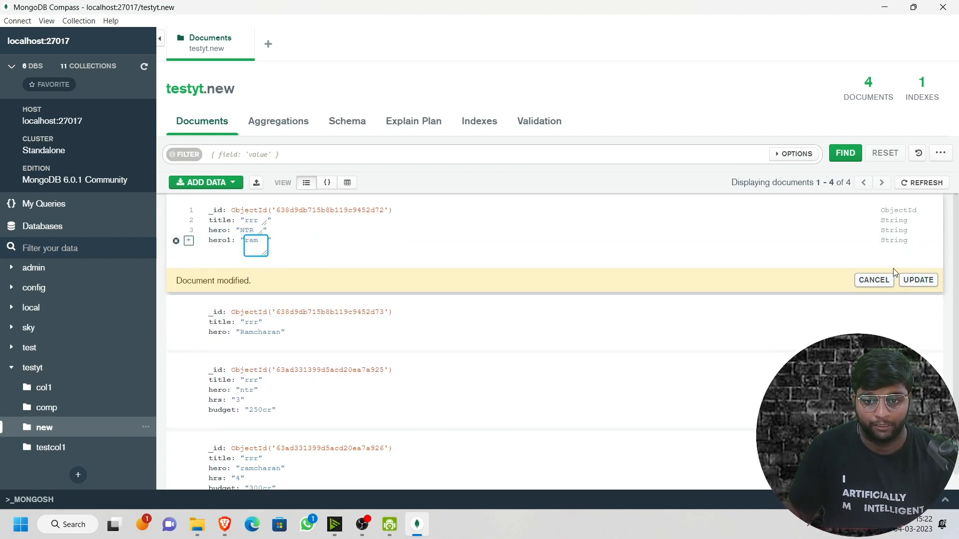
click(917, 280)
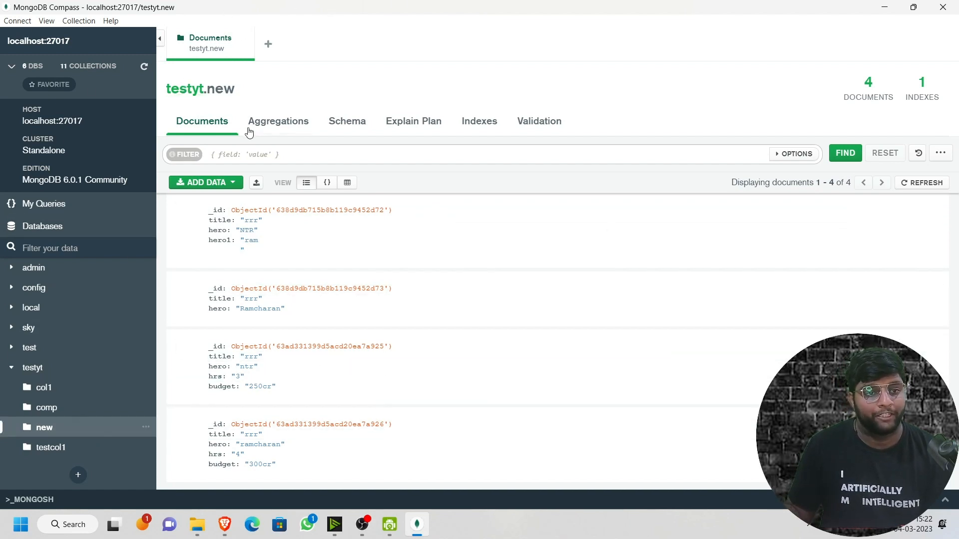
Step: Glance at the Schema and Aggregations tabs, then show the Databases overview with storage sizes
click(356, 123)
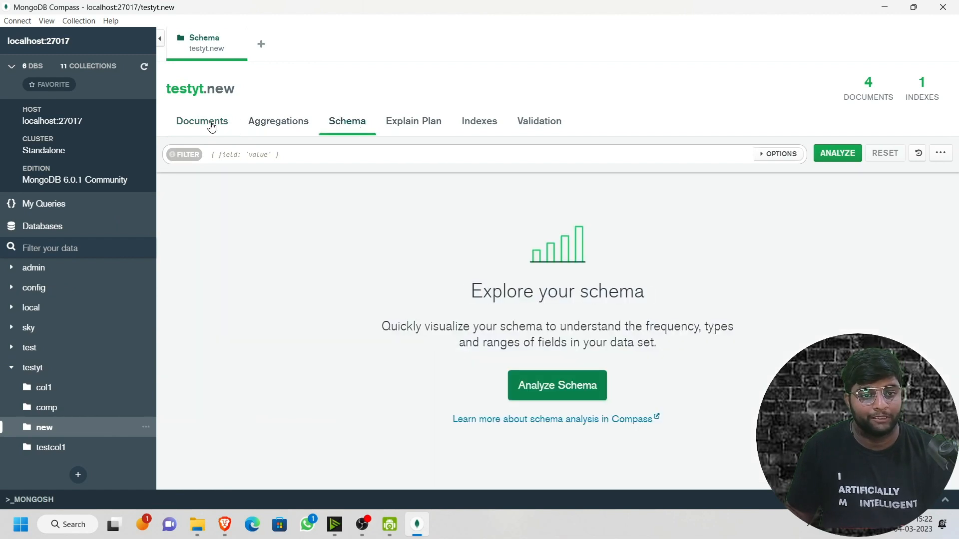
click(274, 128)
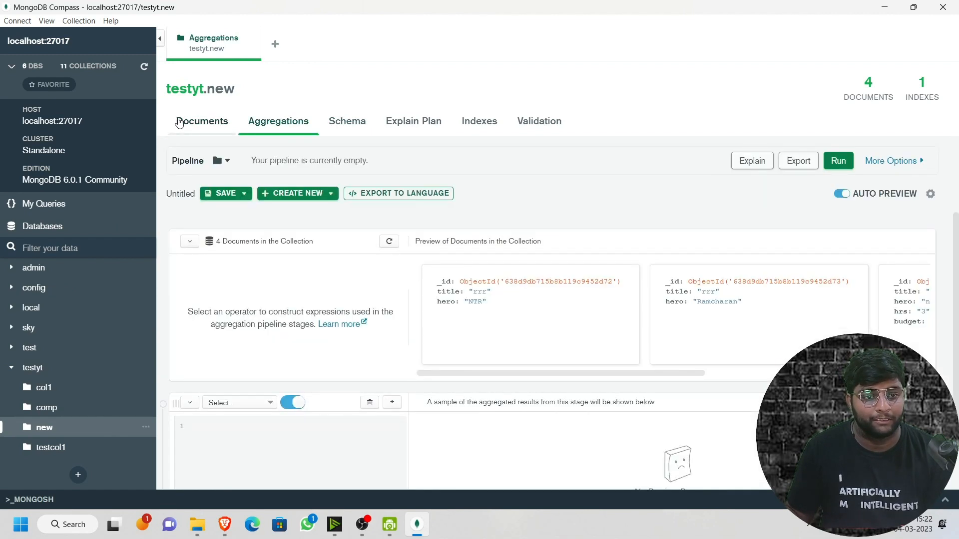
click(184, 122)
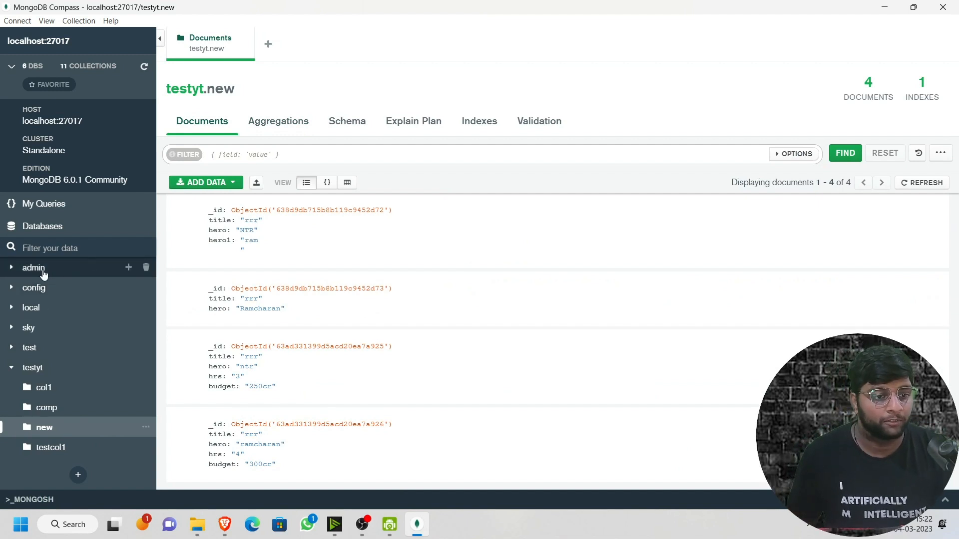
click(50, 232)
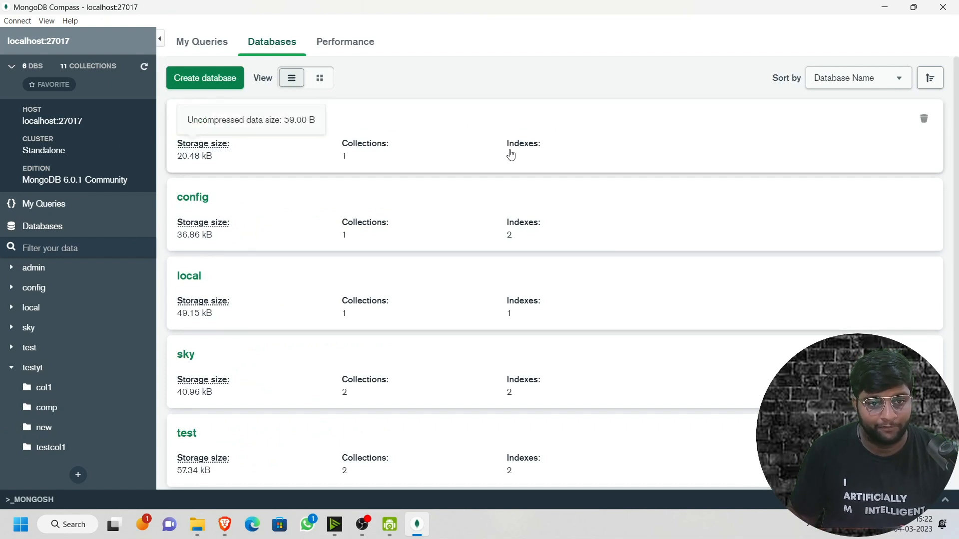
Step: Compare Performance statistics with My Queries, then start a new collection in testyt
scroll(253, 326, down, 2)
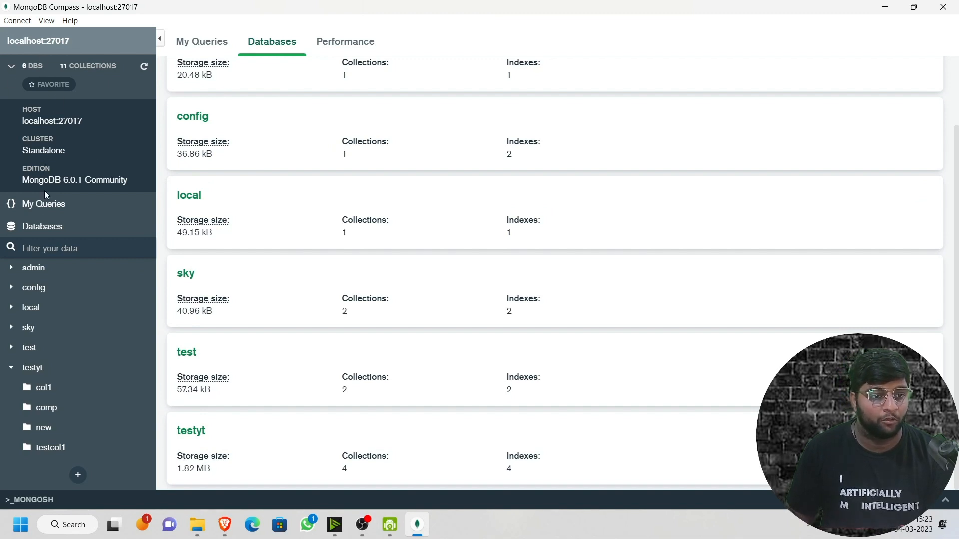
click(44, 203)
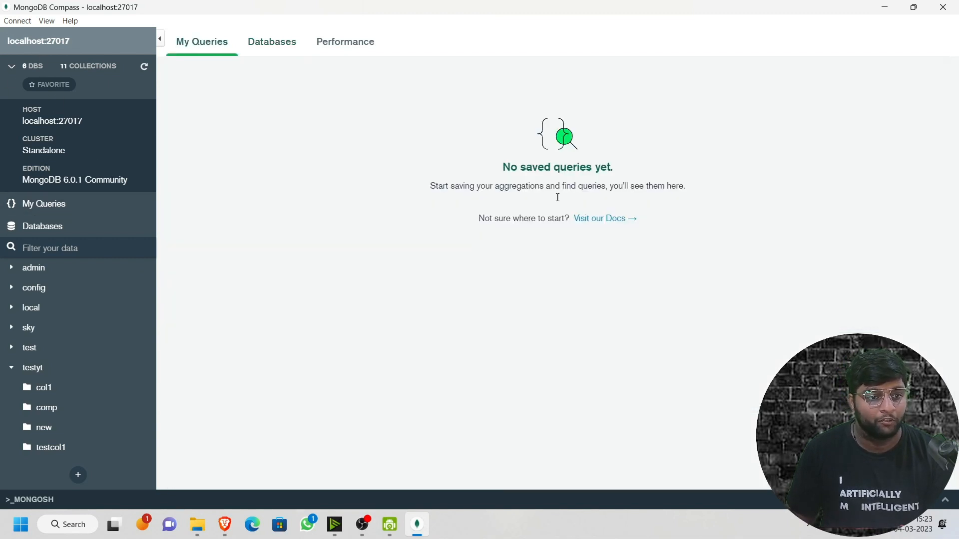
click(280, 42)
click(346, 43)
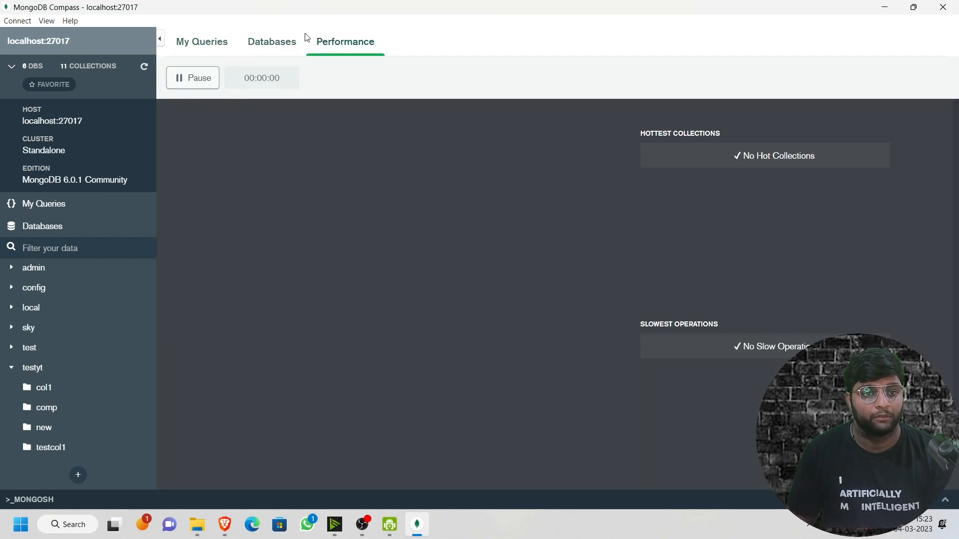
click(192, 42)
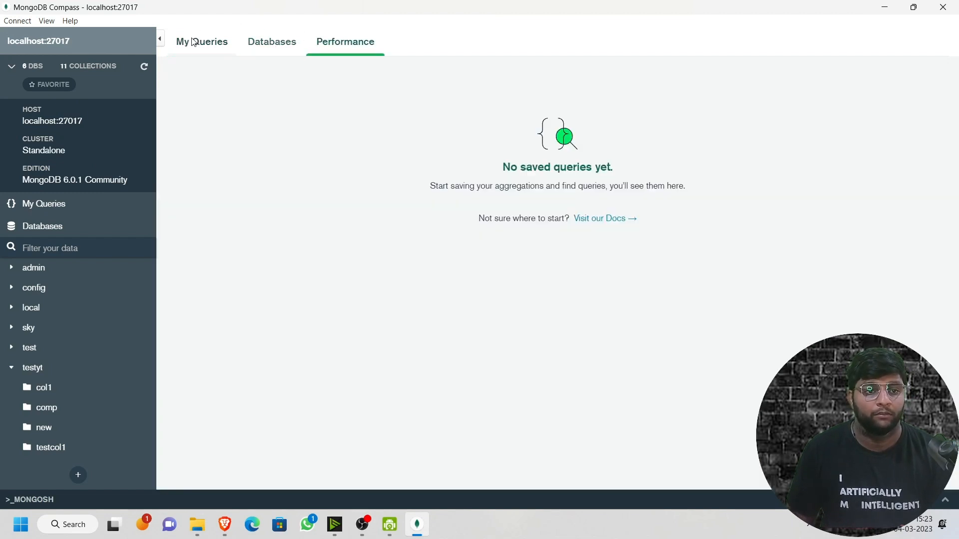
click(364, 51)
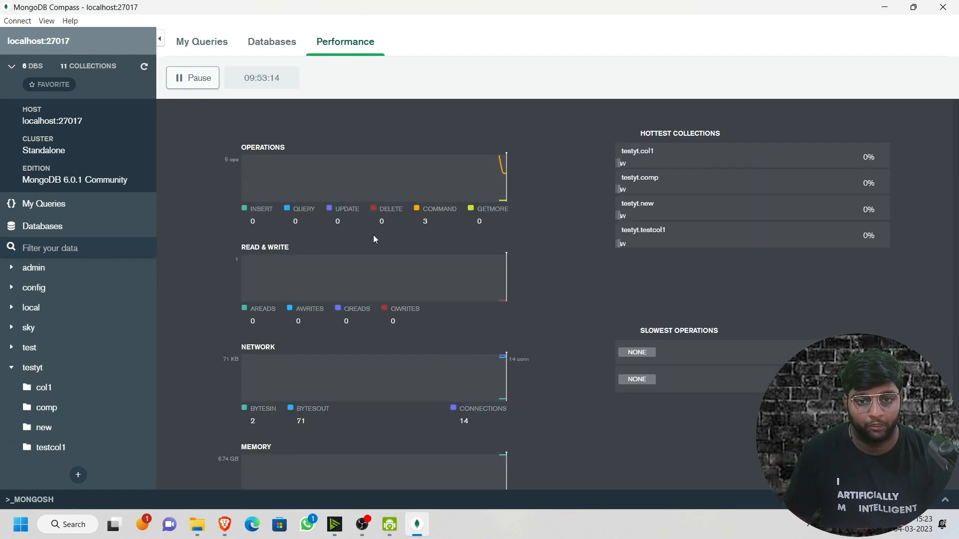
click(209, 42)
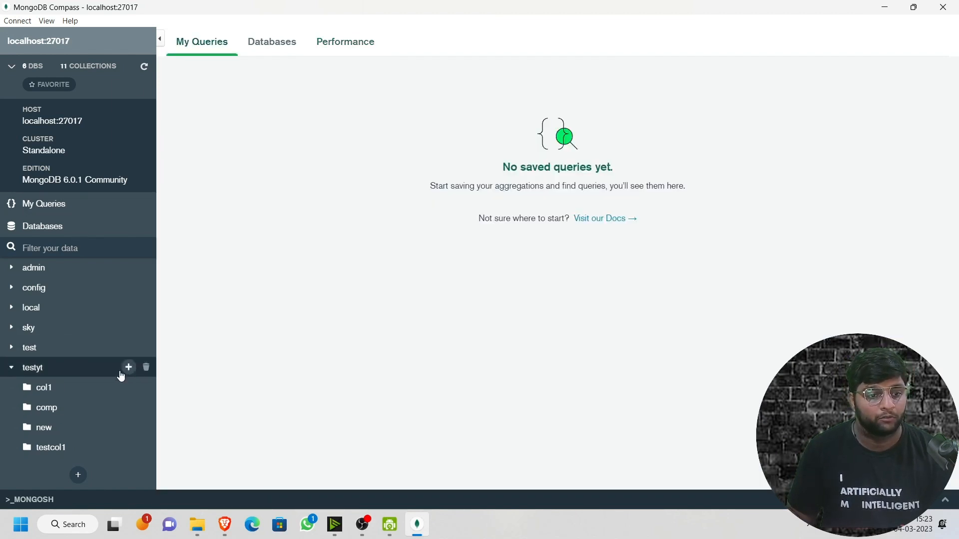
click(129, 368)
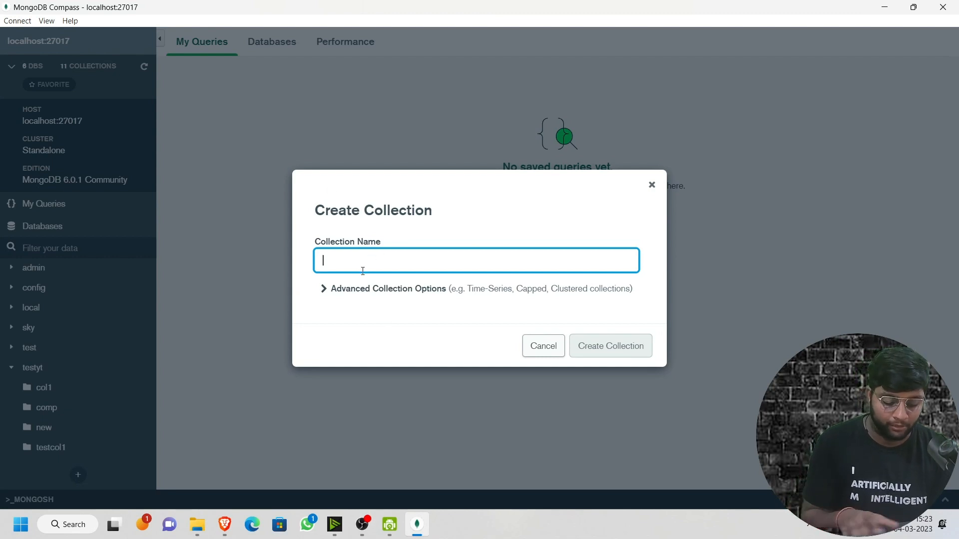
Step: Create a collection named new1 in the testyt database
text(ne)
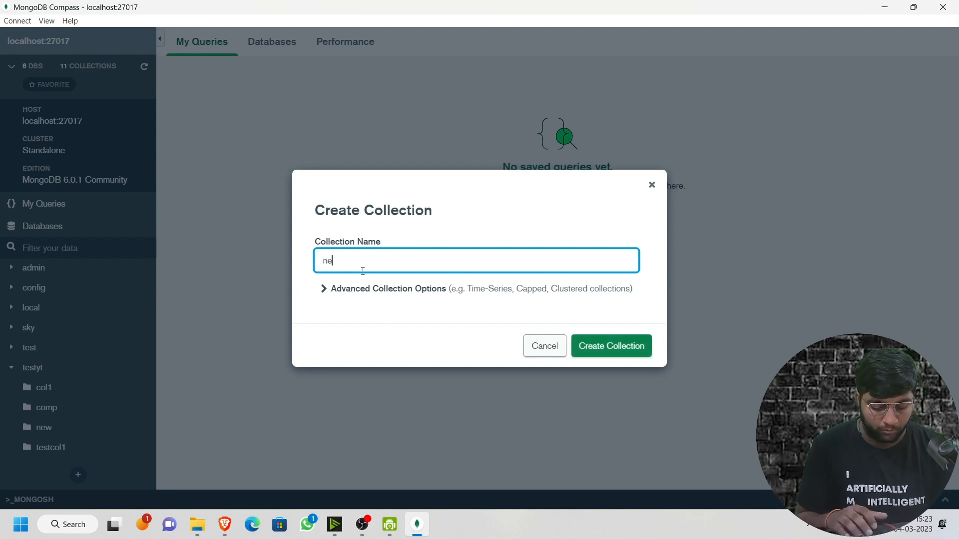
text(w1)
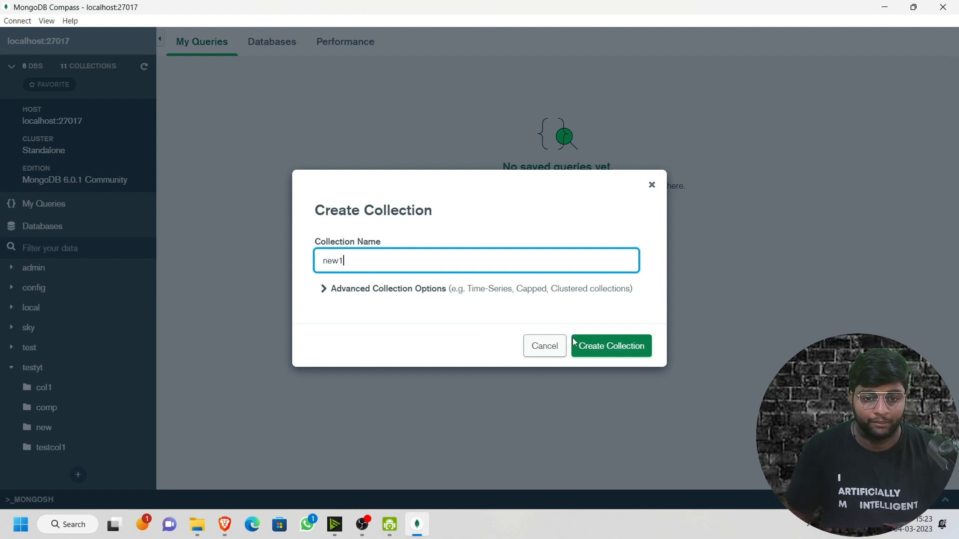
click(624, 344)
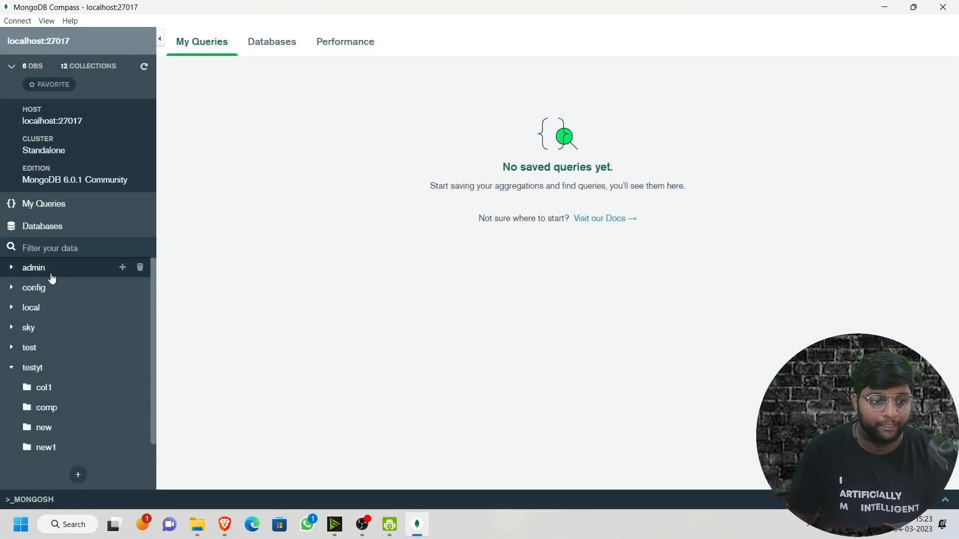
scroll(60, 380, down, 1)
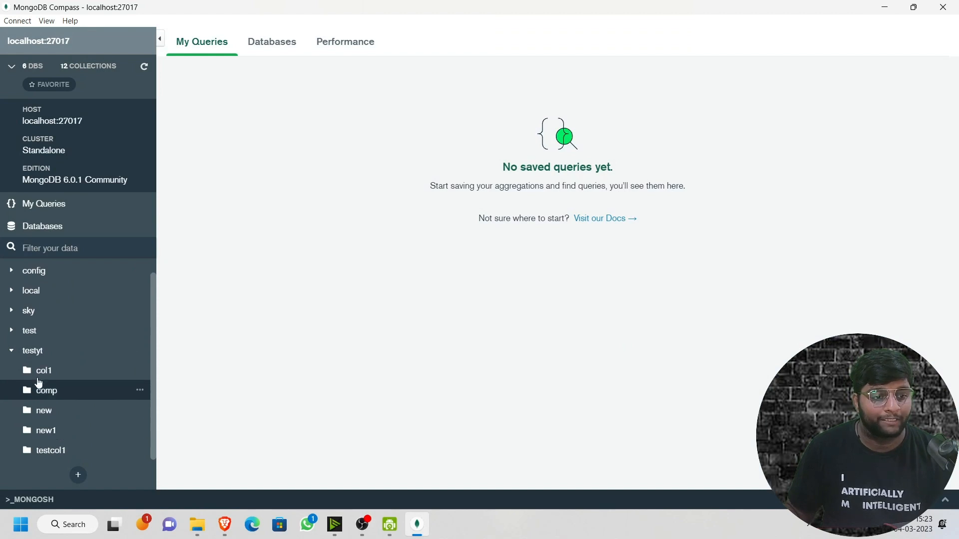
Step: Open the empty testyt.new1 collection from the sidebar
mouse_move(44, 354)
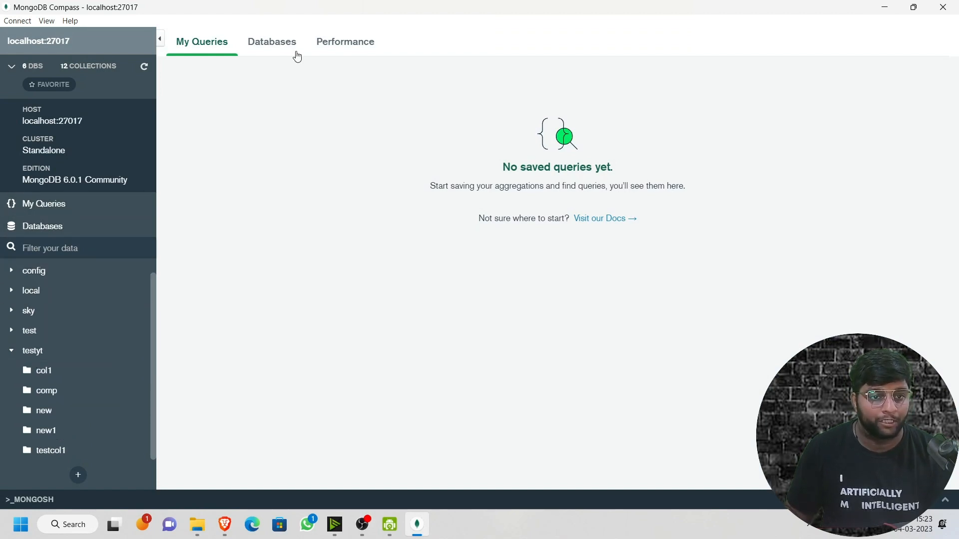
click(268, 45)
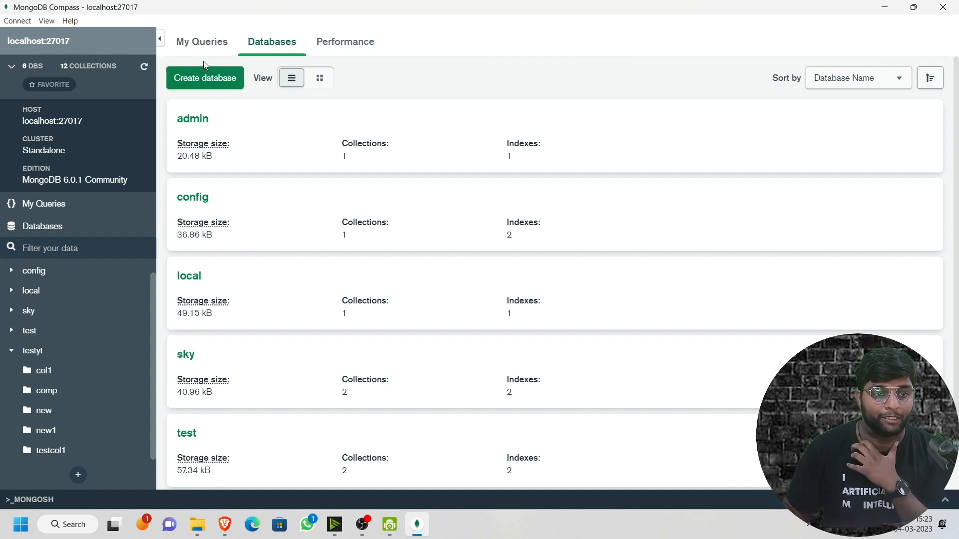
click(209, 44)
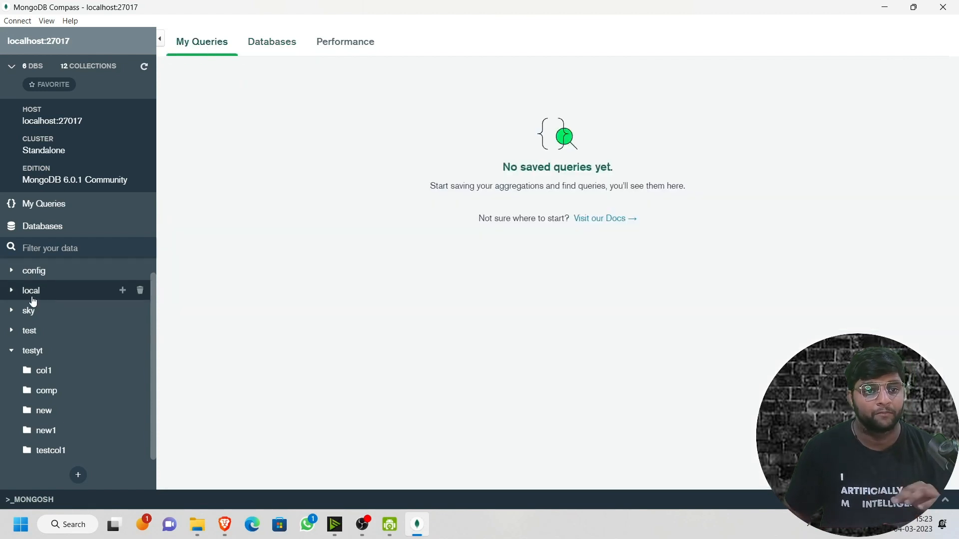
click(50, 431)
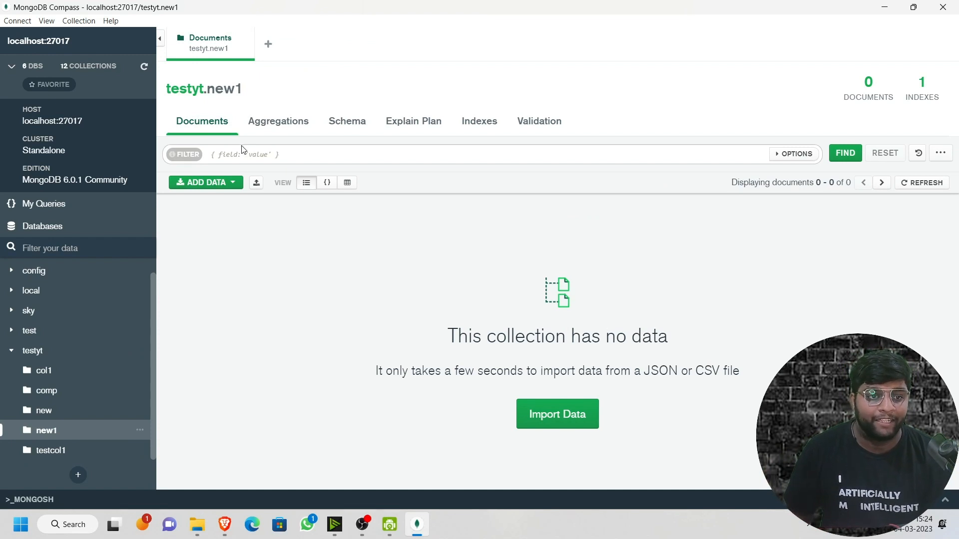
click(216, 183)
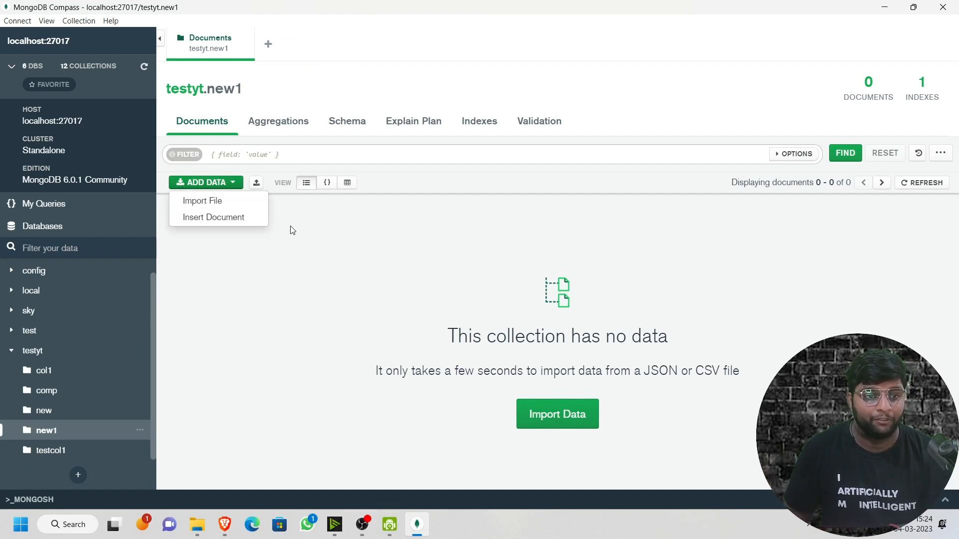
click(621, 283)
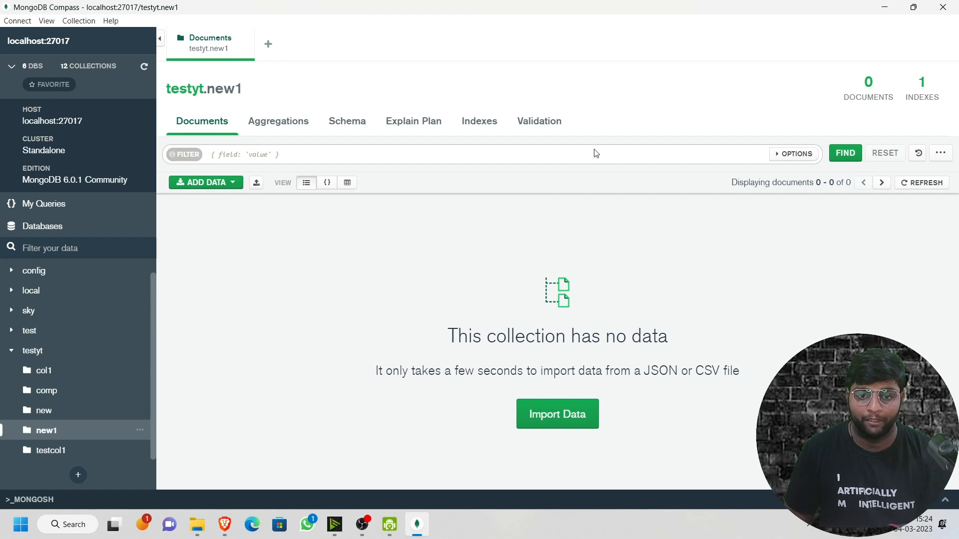
click(280, 119)
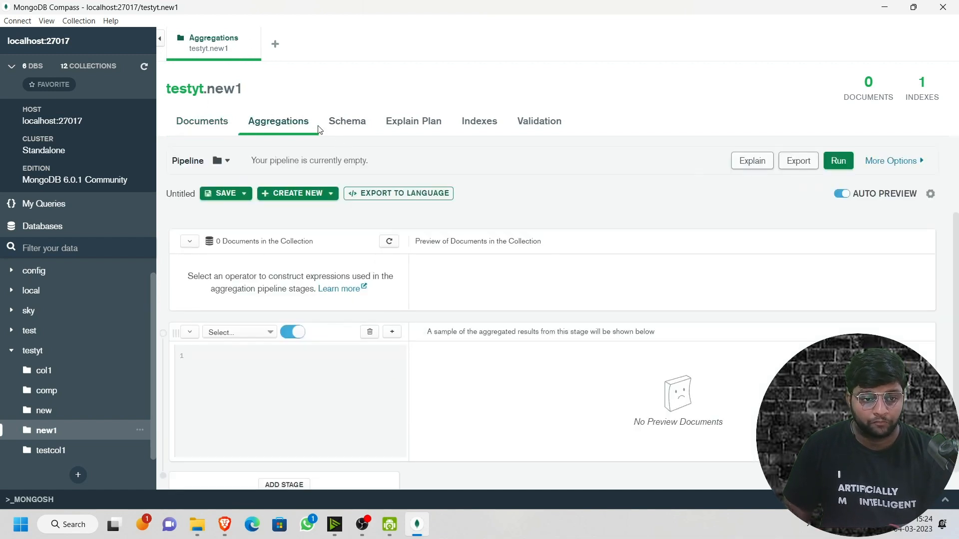
click(354, 123)
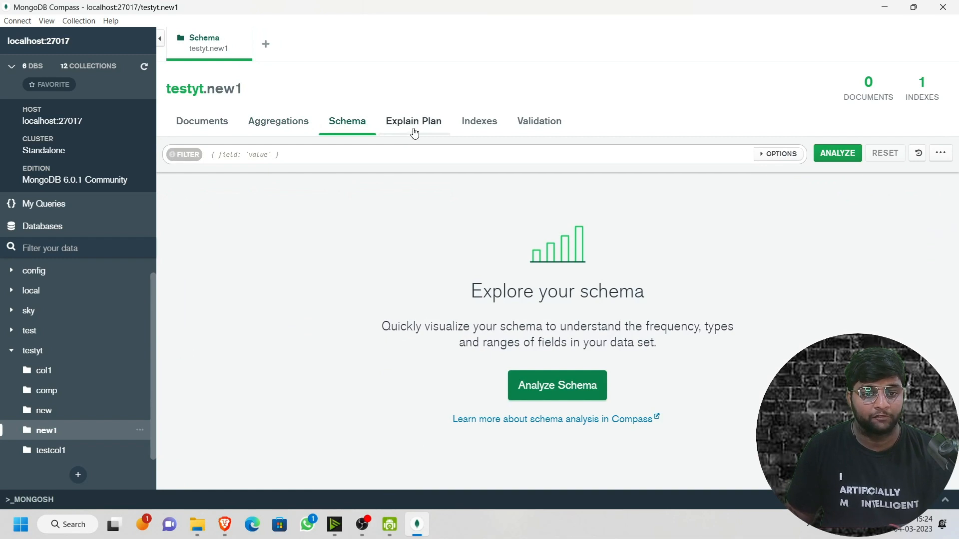
click(487, 124)
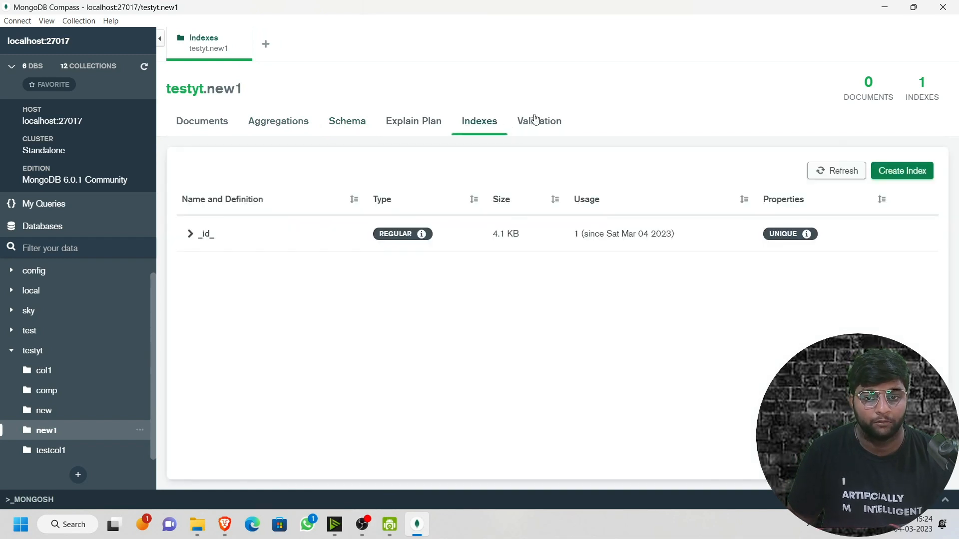
click(543, 125)
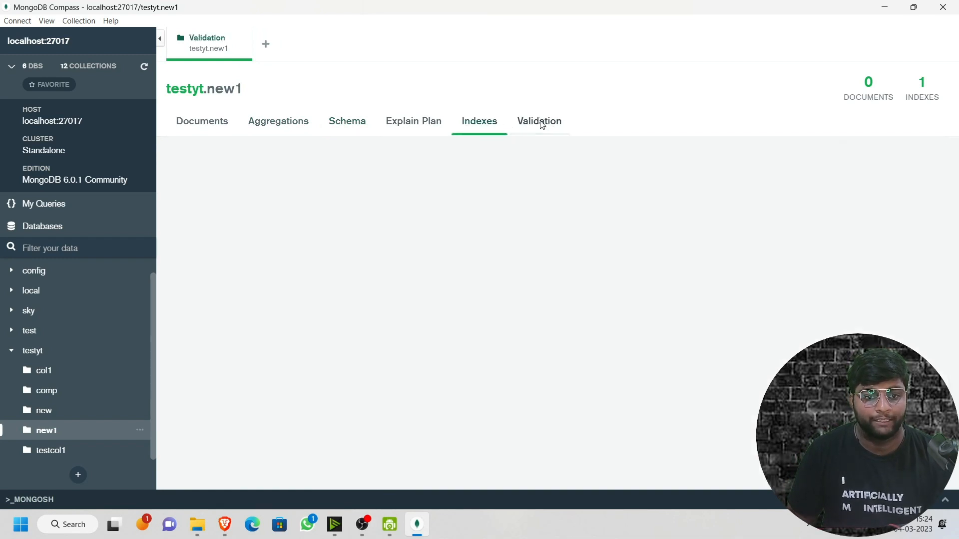
click(345, 124)
click(268, 152)
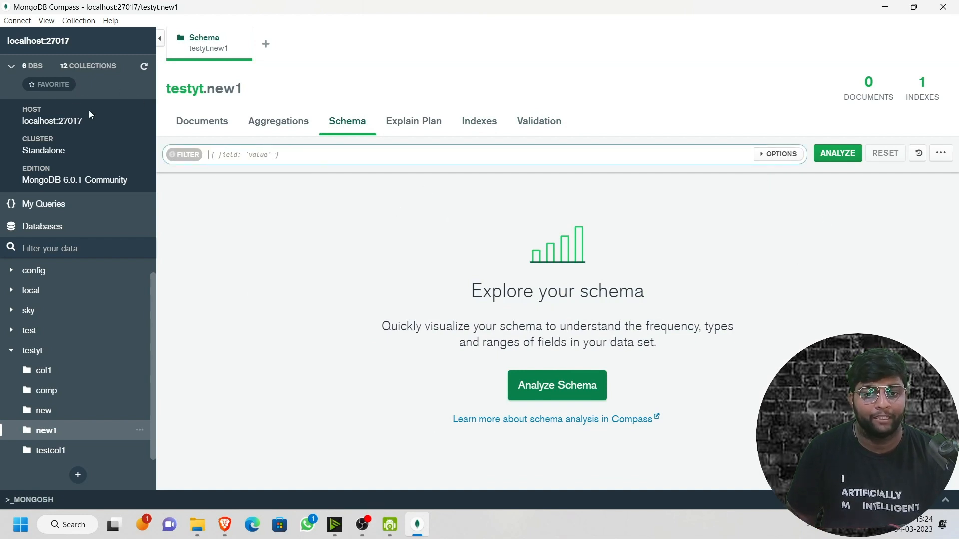
click(208, 127)
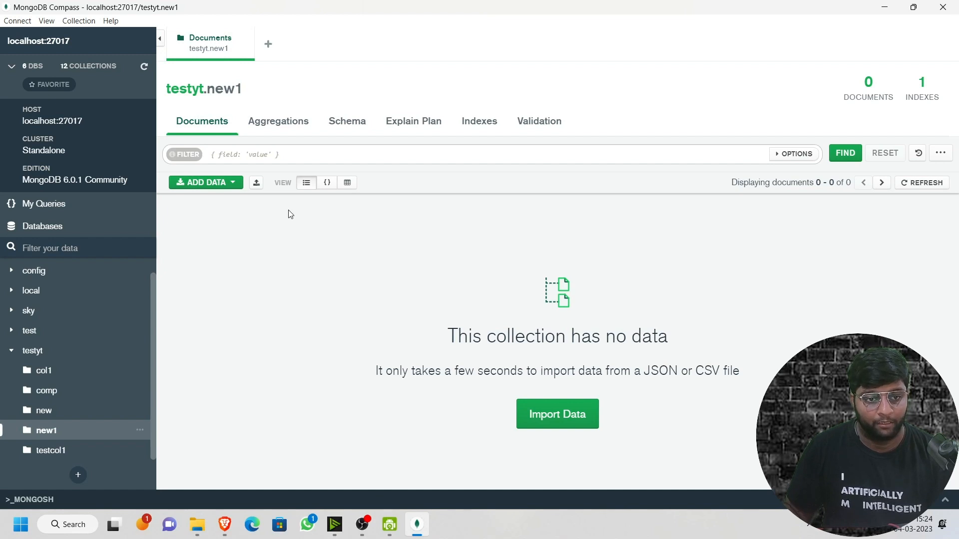
click(323, 184)
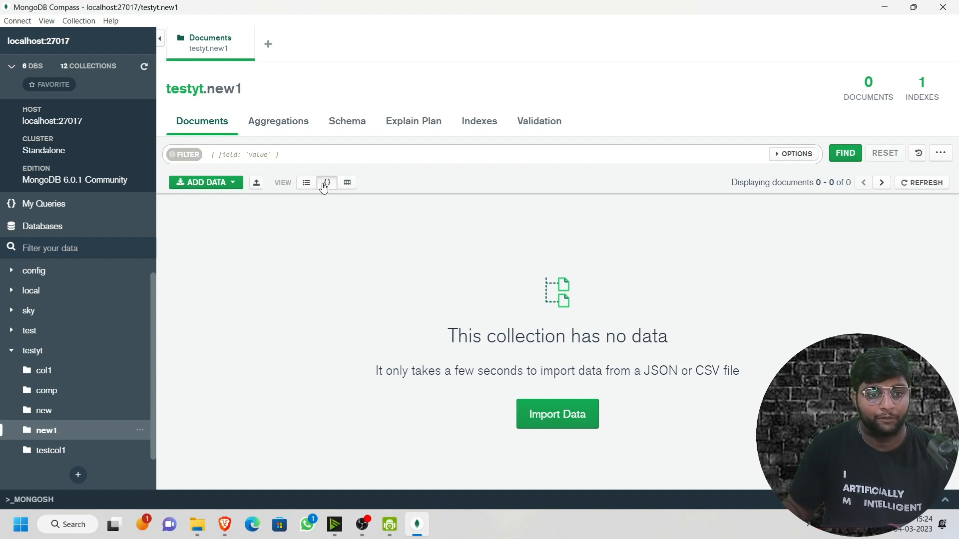
double_click(326, 186)
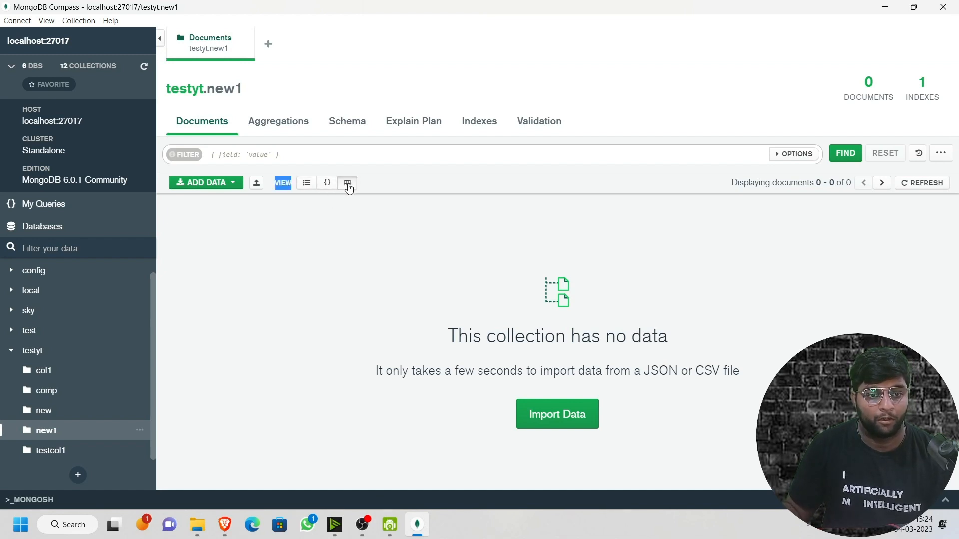
click(327, 184)
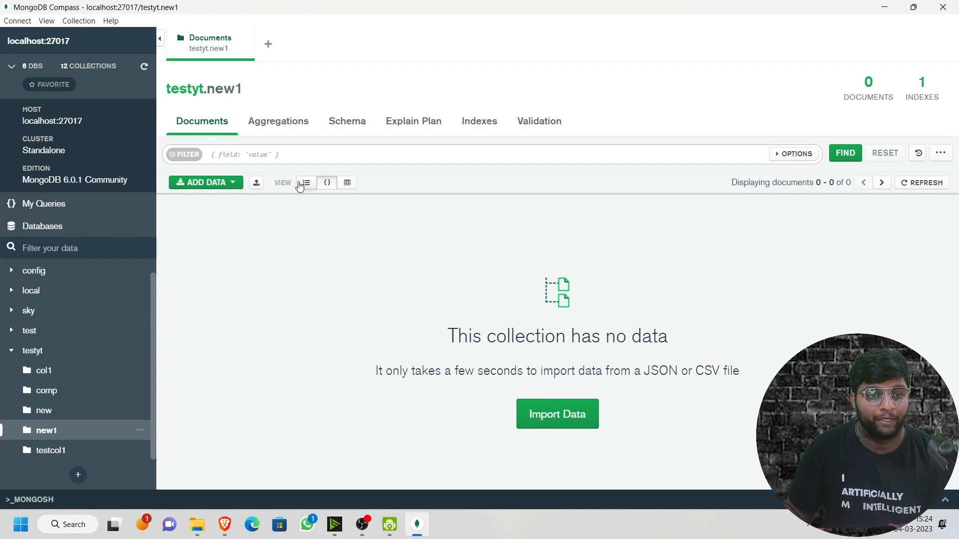
click(305, 183)
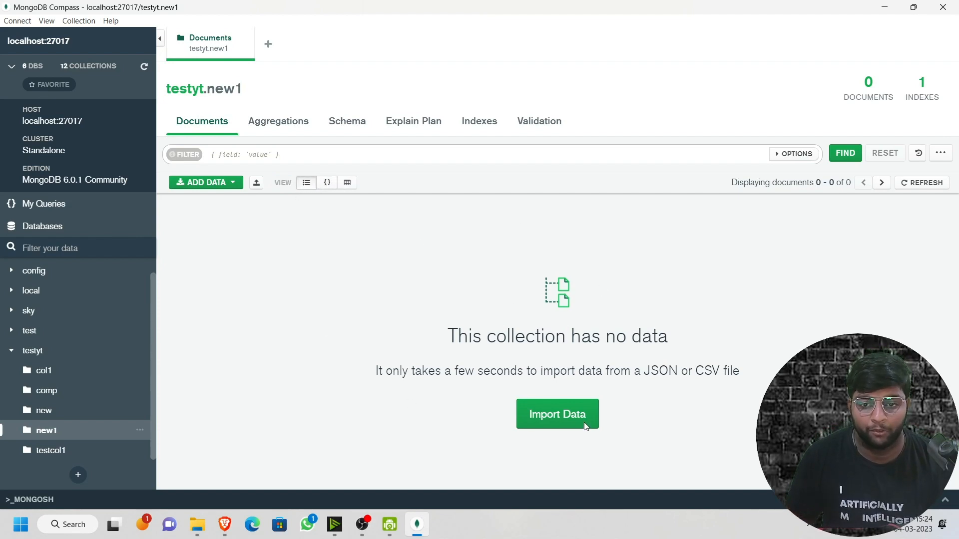
Step: Start a CSV import into testyt.new1 and bring up the file picker
click(595, 406)
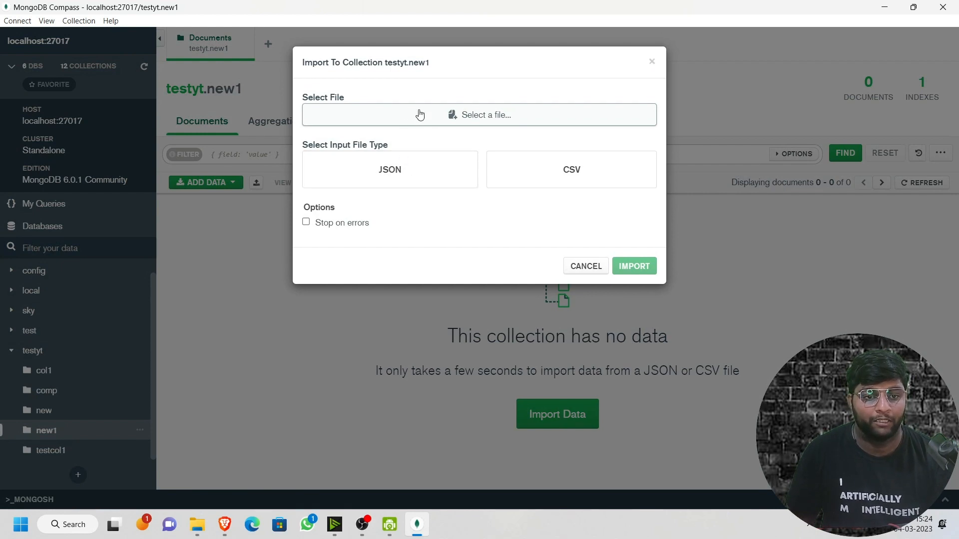
click(574, 171)
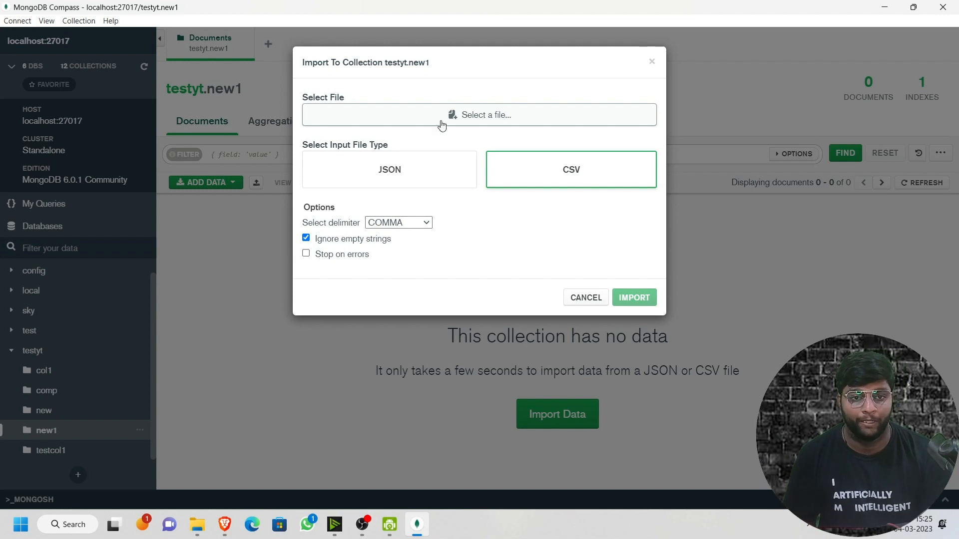
click(462, 115)
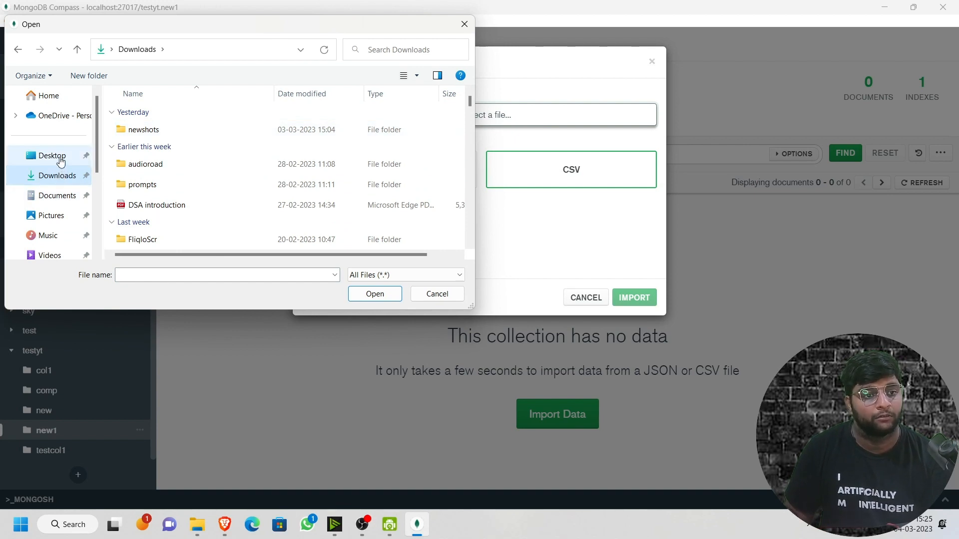
Step: Navigate the Open dialog to the Desktop folders
scroll(313, 156, down, 5)
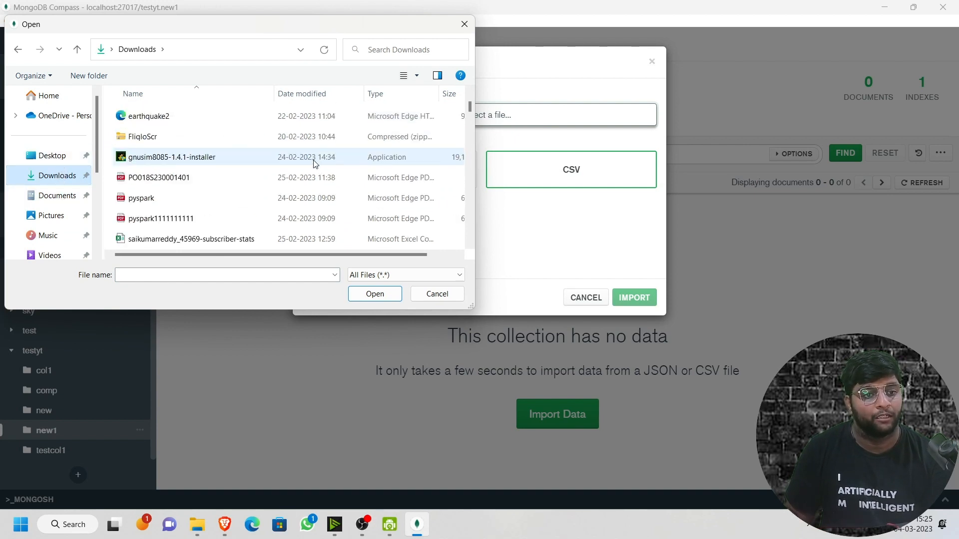
scroll(314, 163, down, 2)
scroll(313, 165, up, 1)
scroll(314, 167, down, 1)
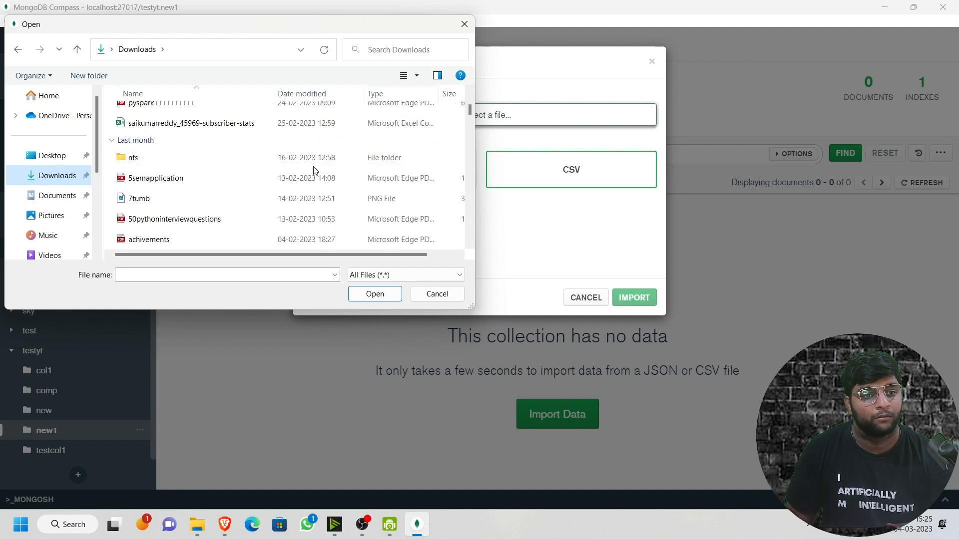
scroll(314, 171, down, 7)
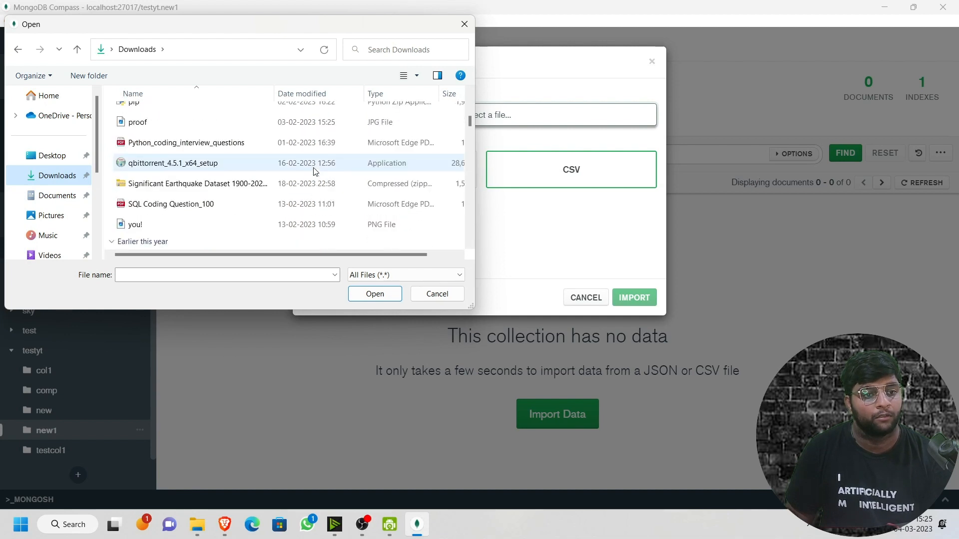
scroll(314, 171, down, 5)
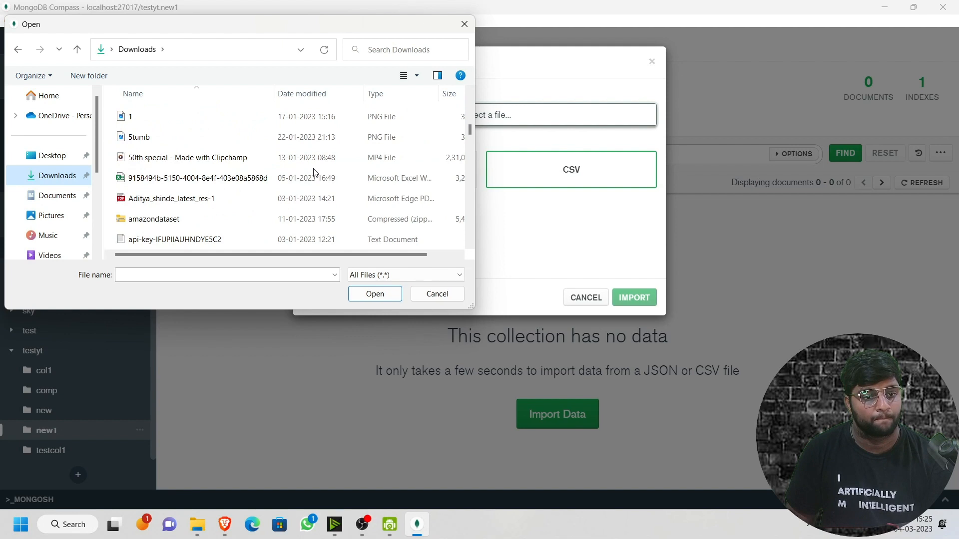
scroll(314, 172, down, 6)
scroll(314, 174, down, 4)
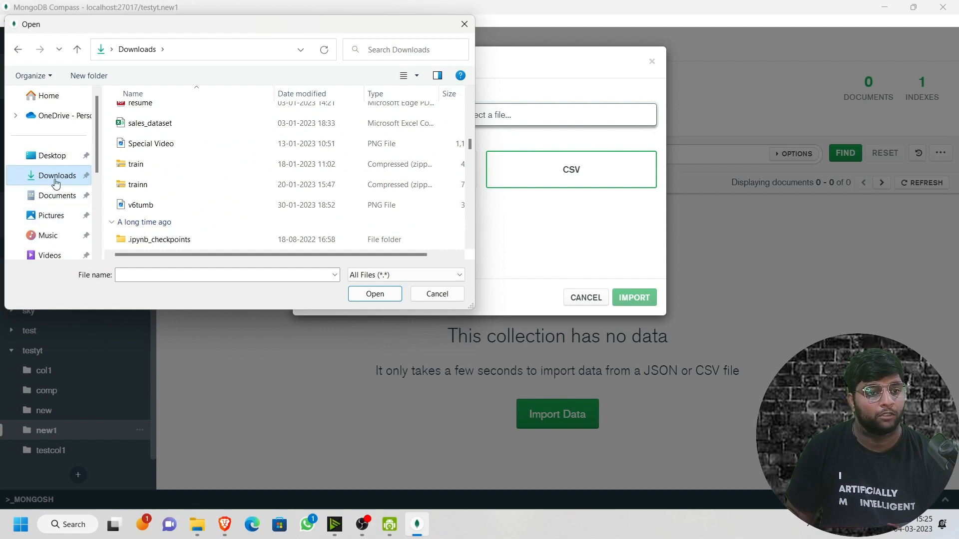
click(52, 156)
scroll(163, 149, down, 1)
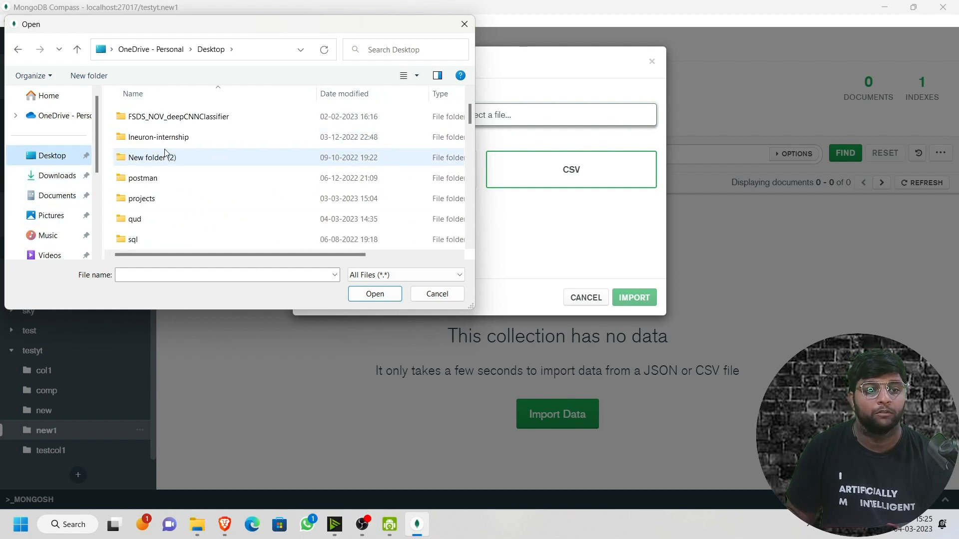
Step: Open the qud folder and load Earthquake.csv as the import file
click(161, 222)
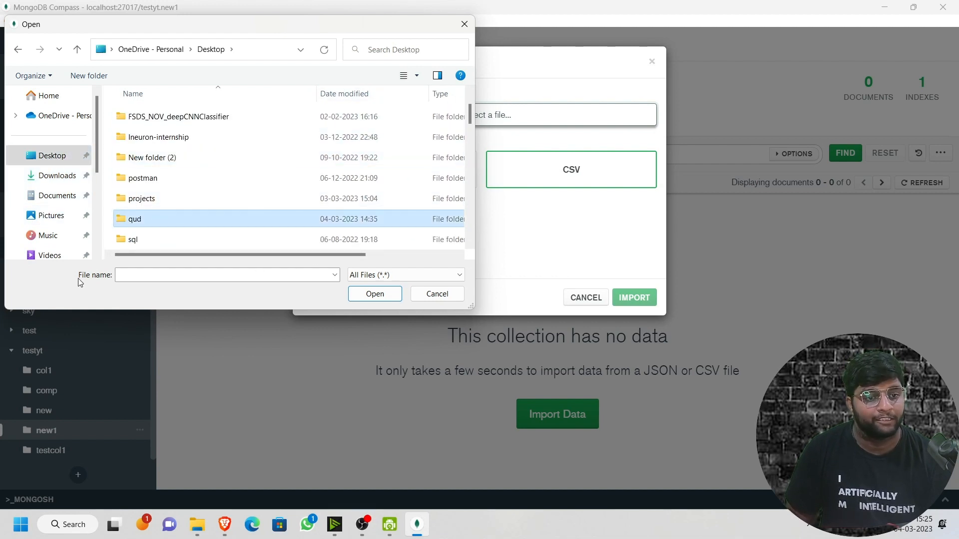
double_click(138, 223)
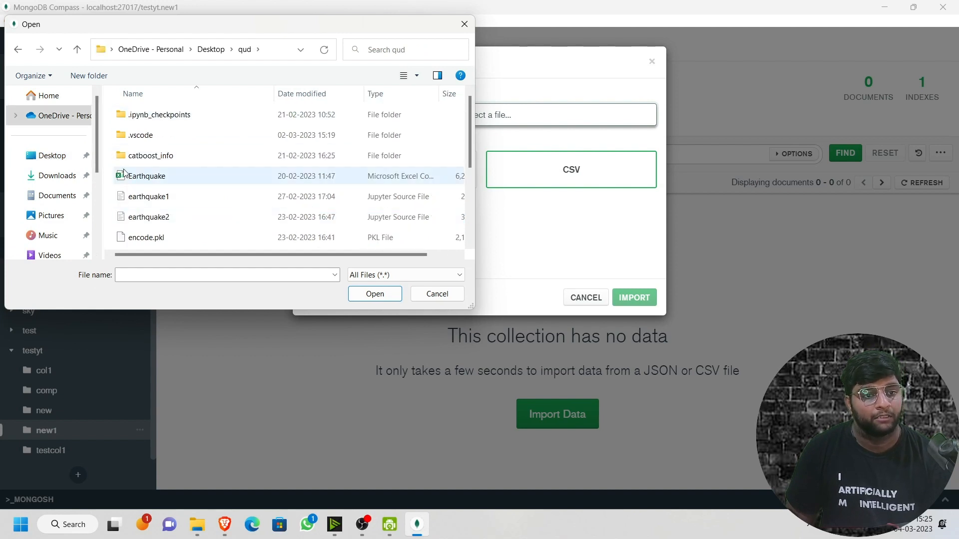
click(159, 183)
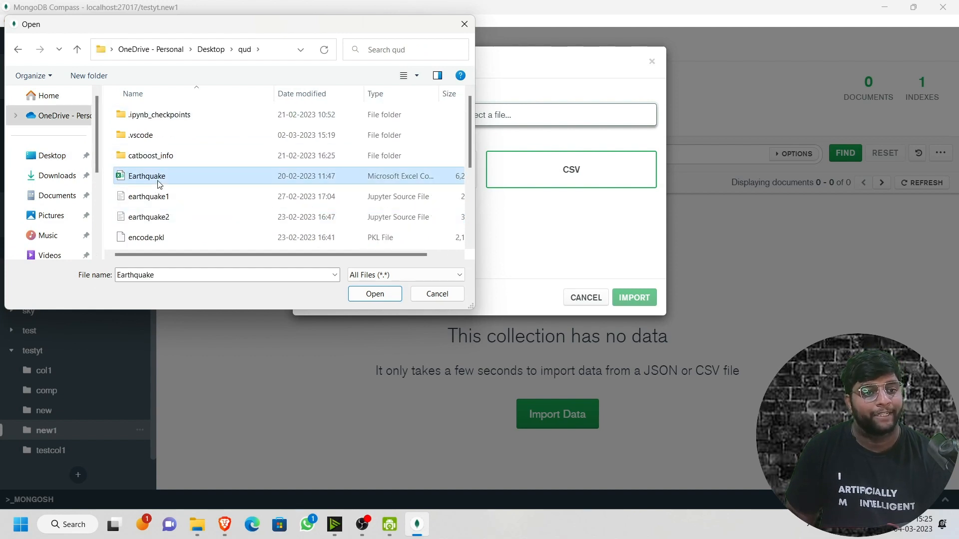
click(376, 295)
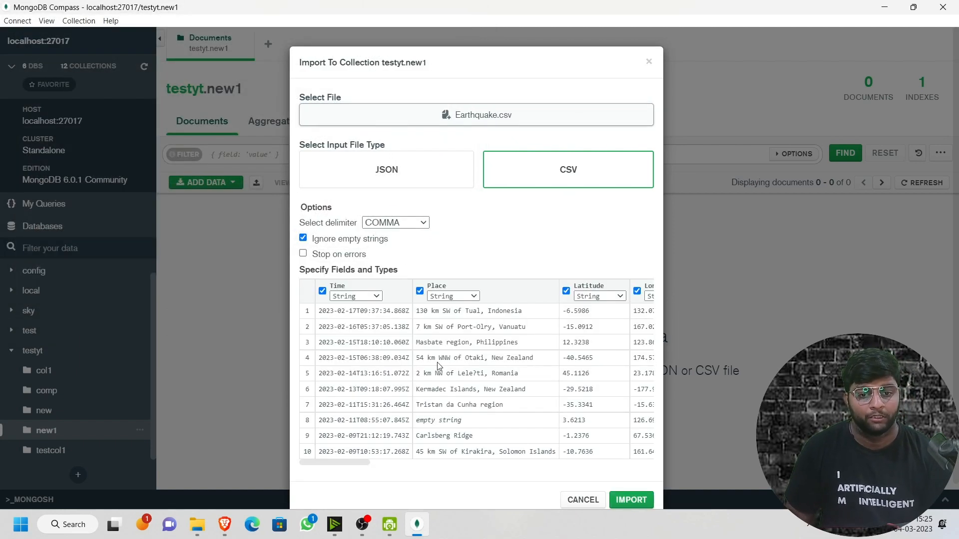
Step: Exclude the empty-string column from the CSV preview and import all 37331 documents
scroll(447, 363, down, 1)
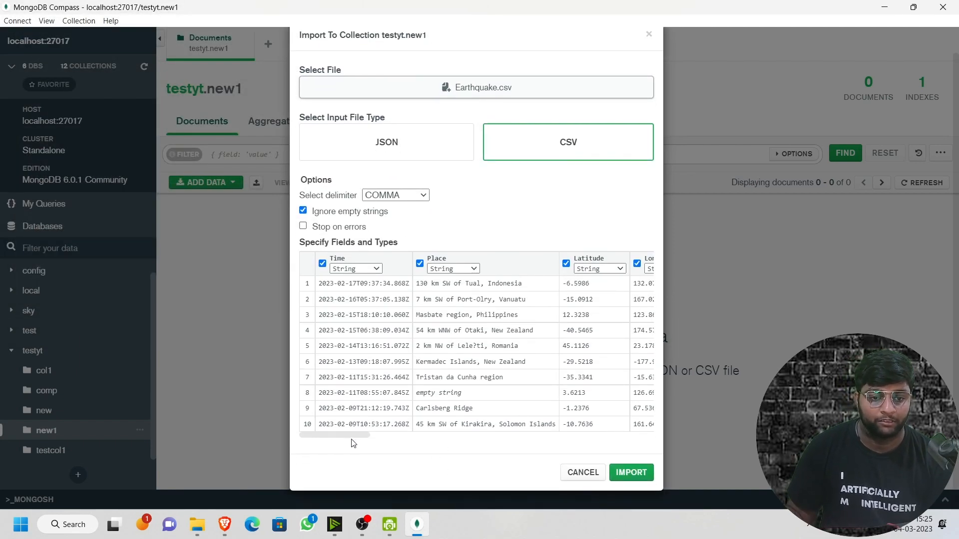
drag(364, 436, 436, 428)
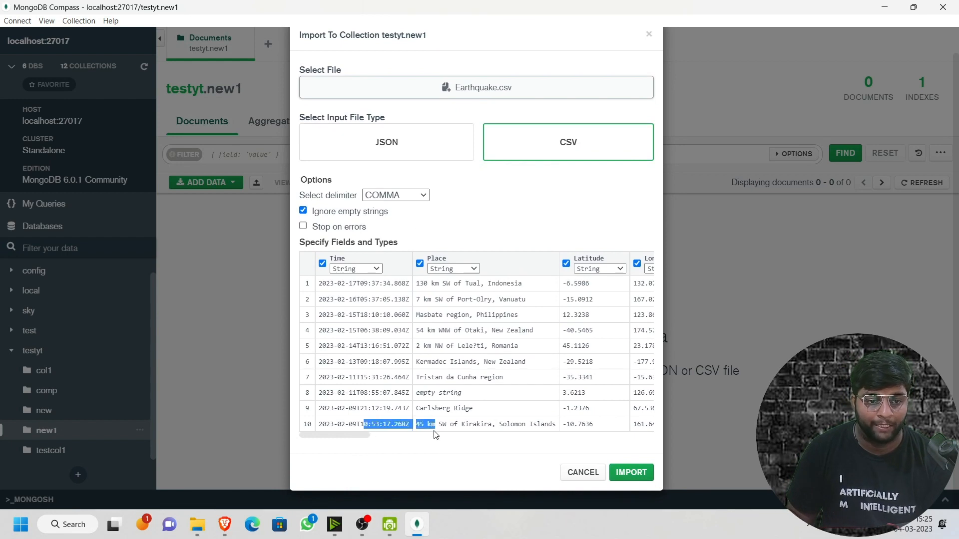
drag(345, 434, 648, 423)
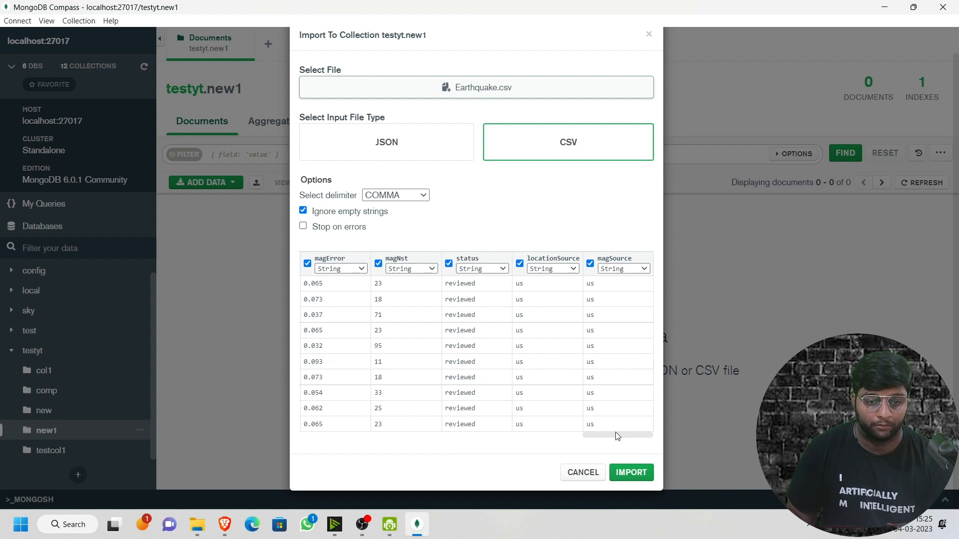
drag(611, 438, 519, 440)
scroll(459, 348, up, 1)
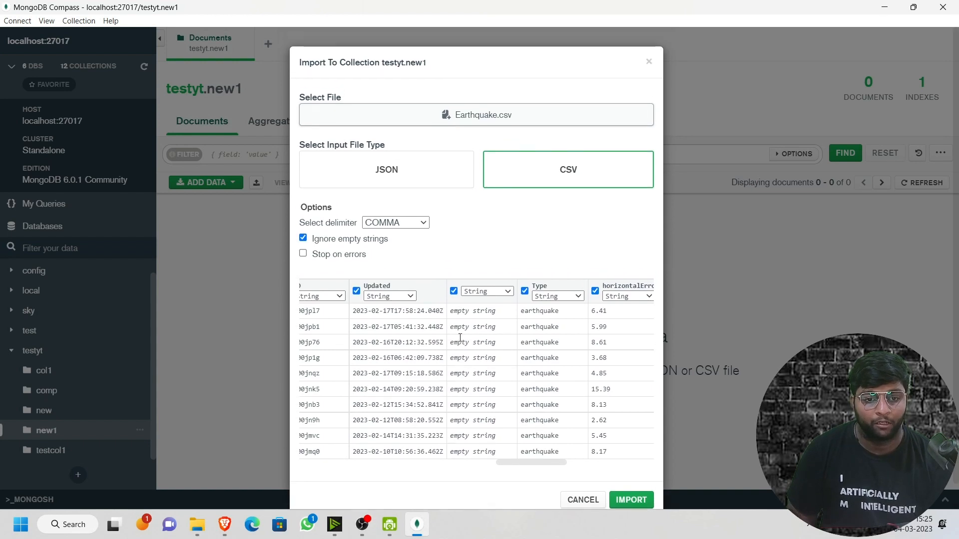
click(454, 291)
scroll(479, 305, down, 1)
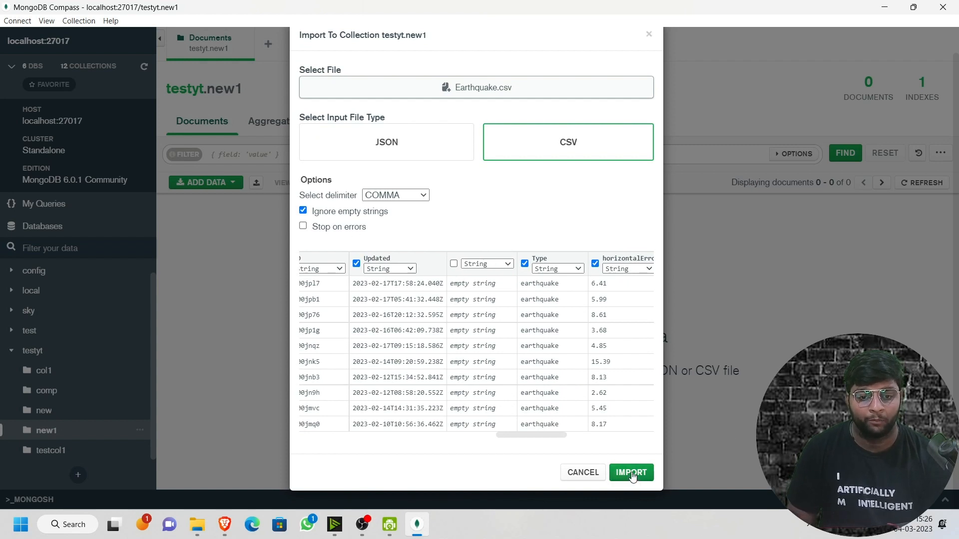
click(649, 472)
scroll(528, 347, down, 2)
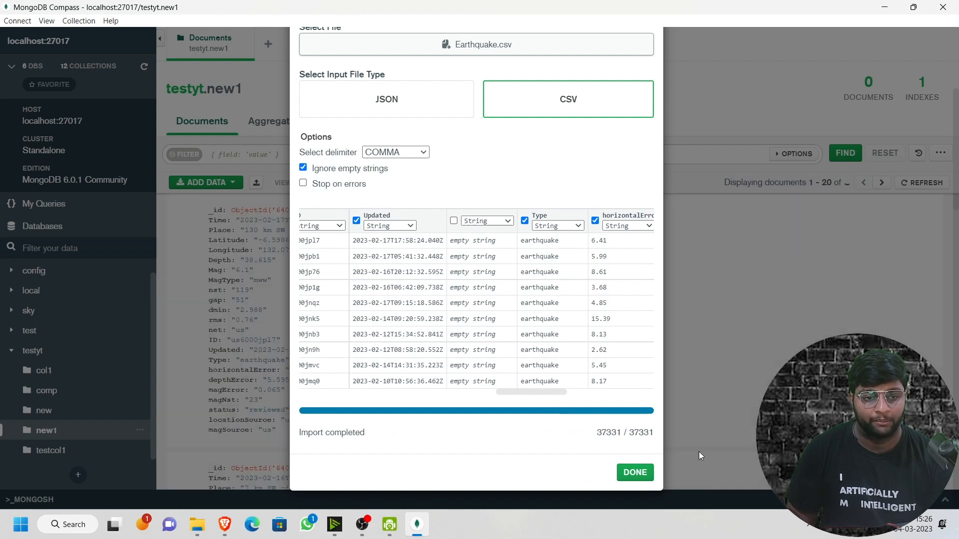
Step: Close the import and scroll through the 37331 earthquake documents with Time, Place, Latitude, Mag fields
click(631, 474)
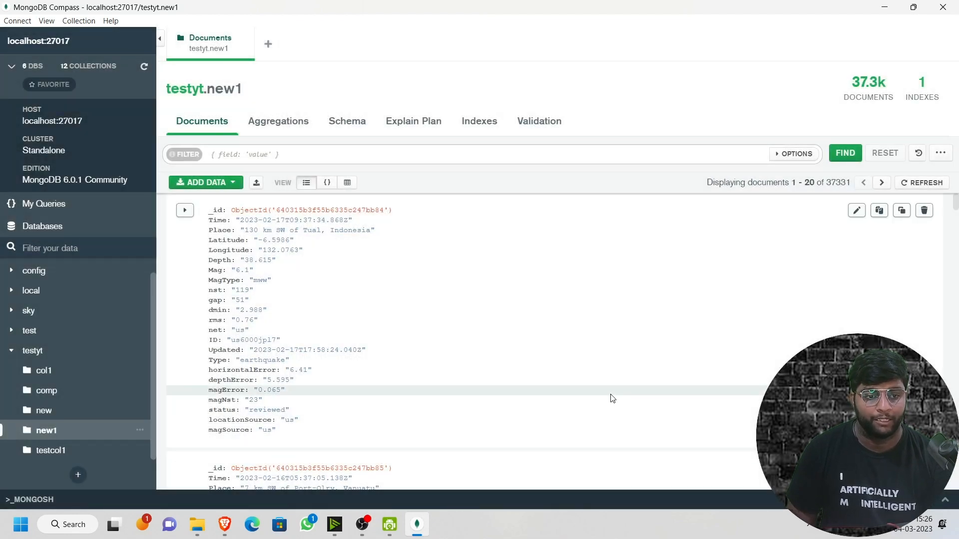
scroll(662, 307, down, 1)
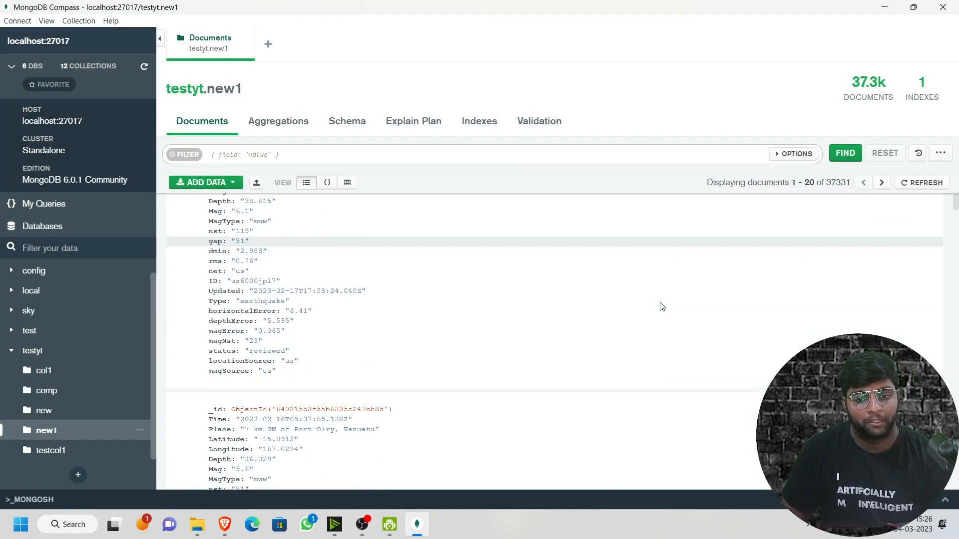
scroll(662, 307, down, 20)
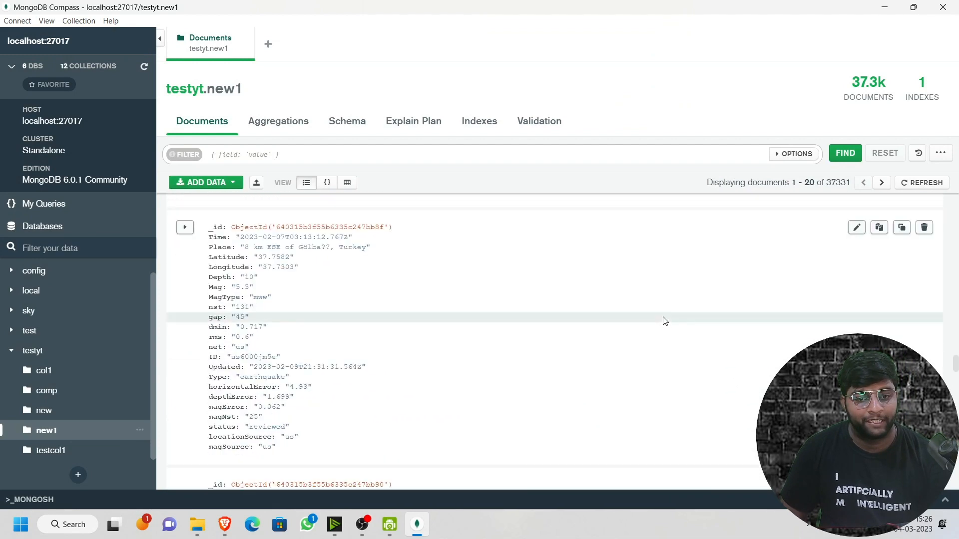
scroll(665, 321, down, 20)
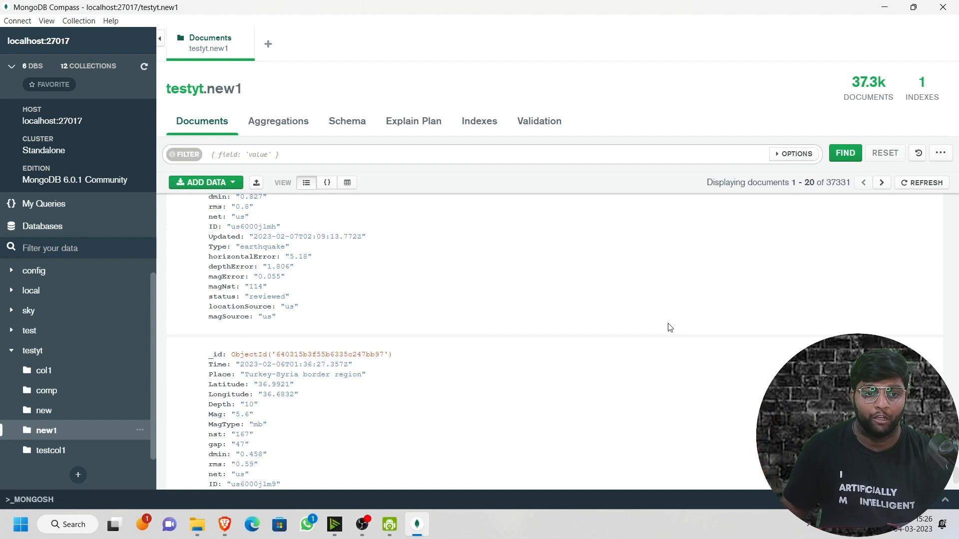
scroll(692, 337, down, 1)
scroll(692, 338, down, 15)
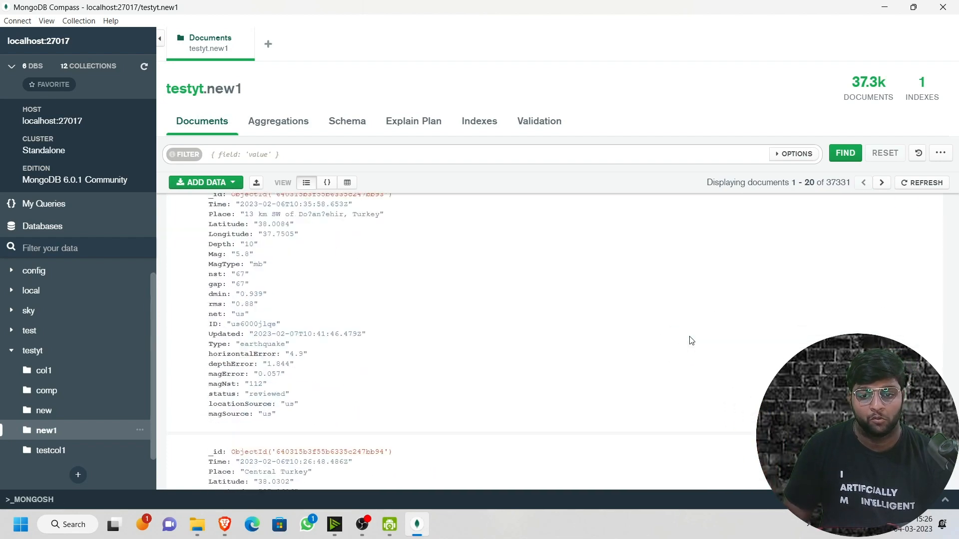
scroll(692, 340, down, 15)
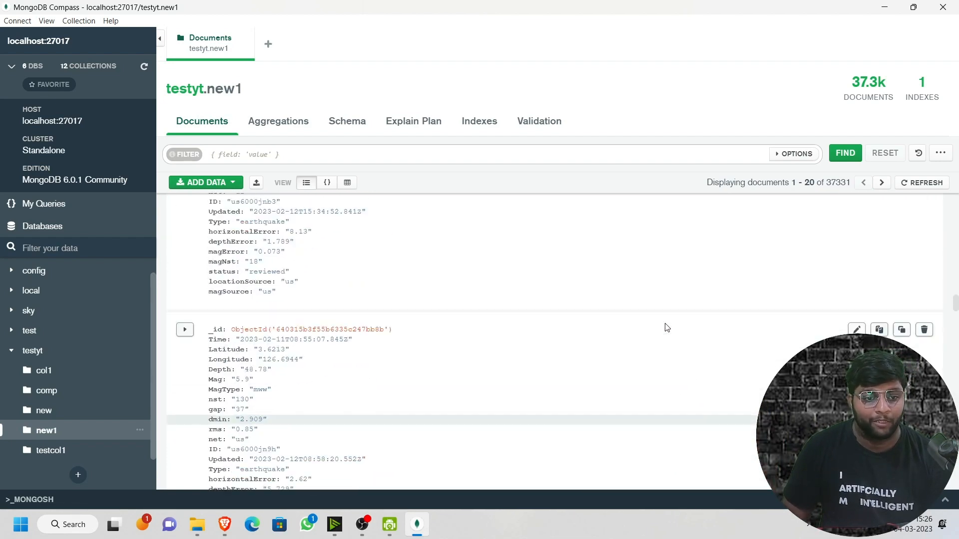
scroll(666, 327, down, 15)
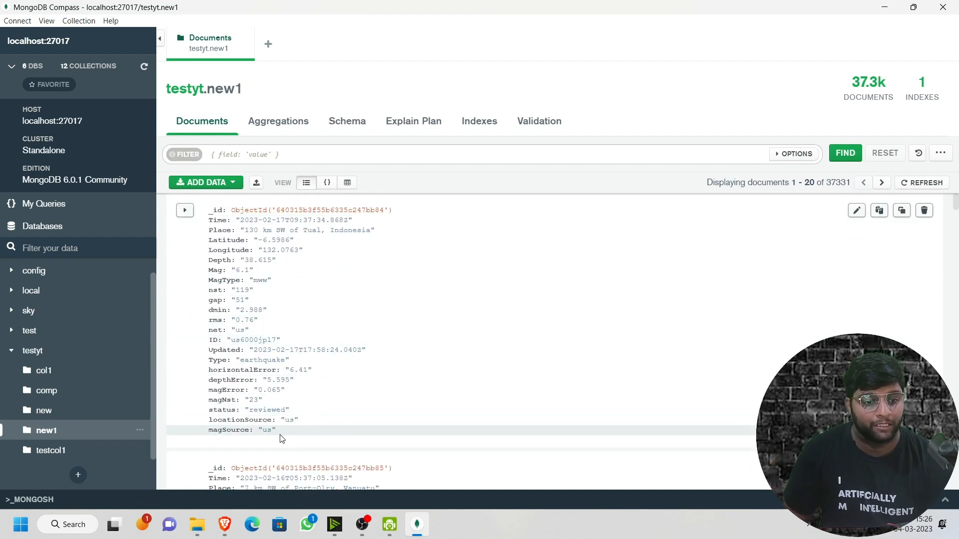
drag(278, 433, 208, 220)
click(365, 330)
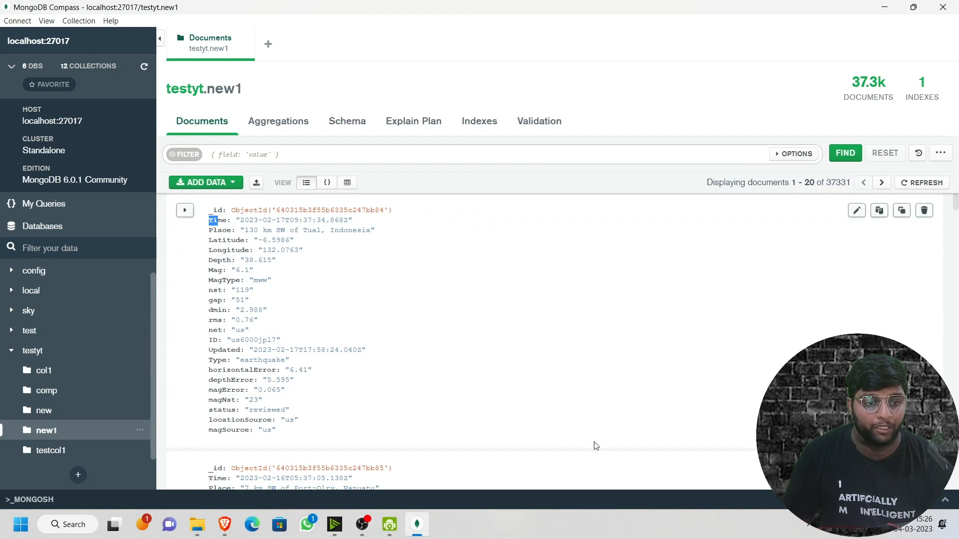
click(506, 342)
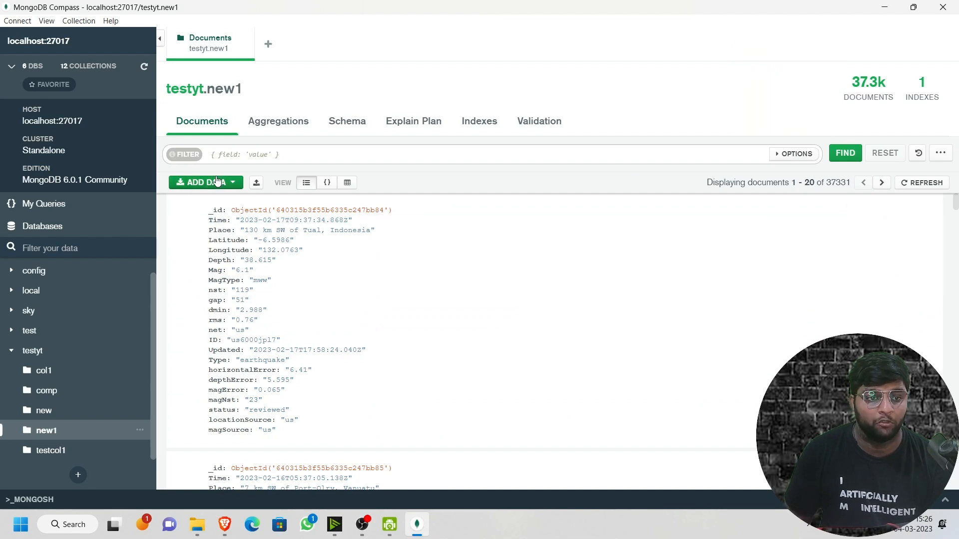
Step: Set up a full-collection JSON export of testyt.new1 with all fields and browse for the output location
click(257, 184)
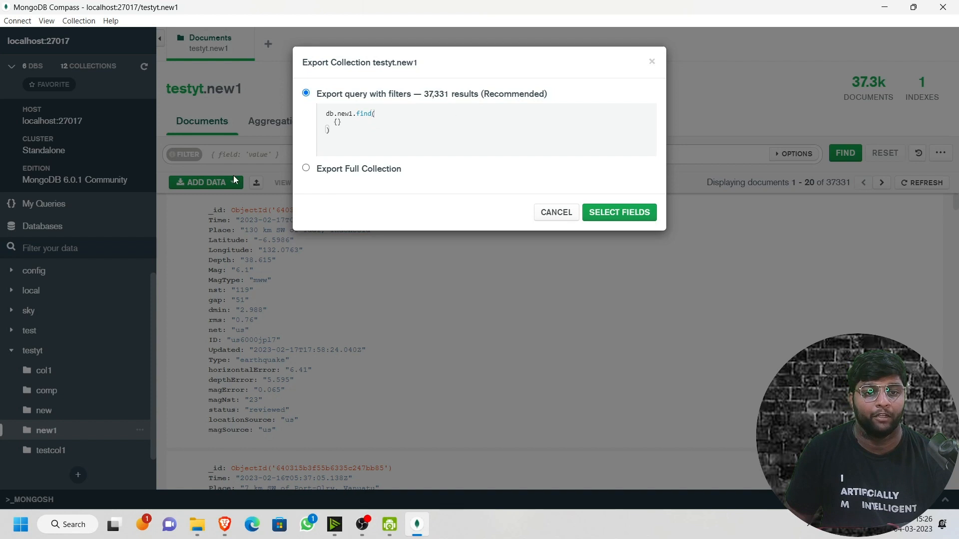
click(306, 170)
click(307, 94)
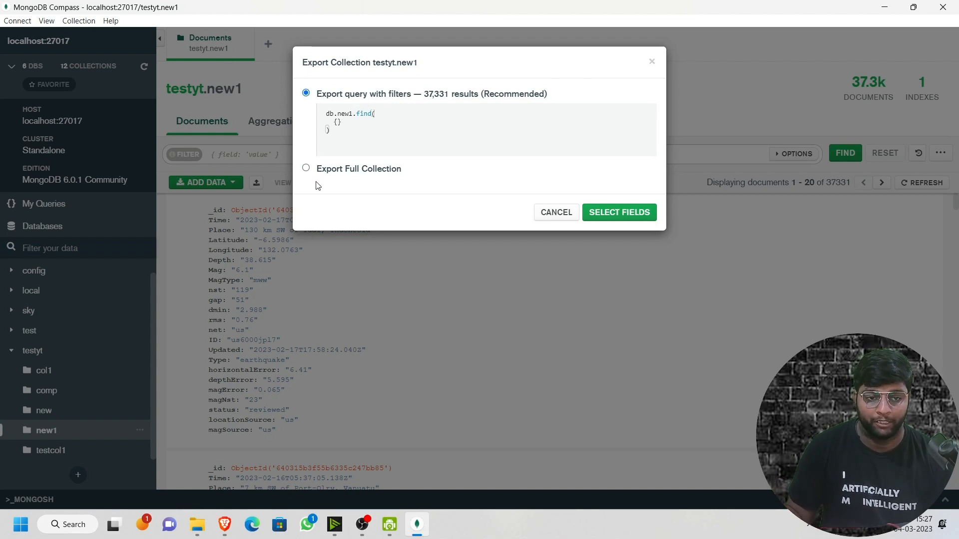
click(307, 169)
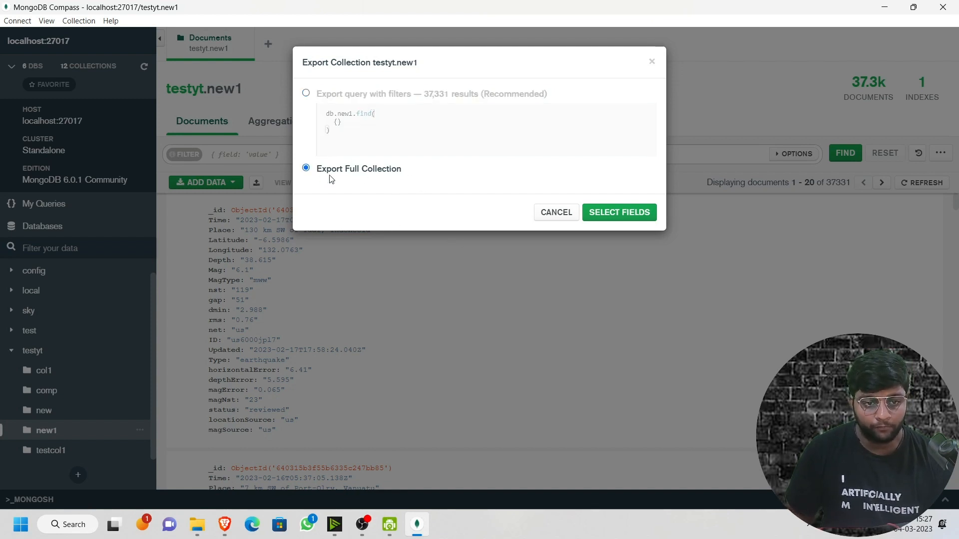
click(628, 214)
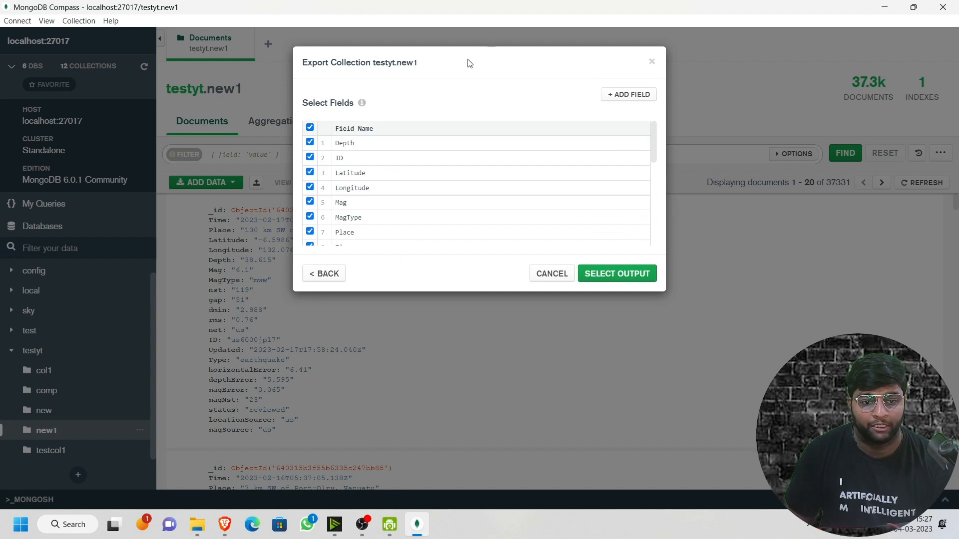
scroll(411, 160, down, 5)
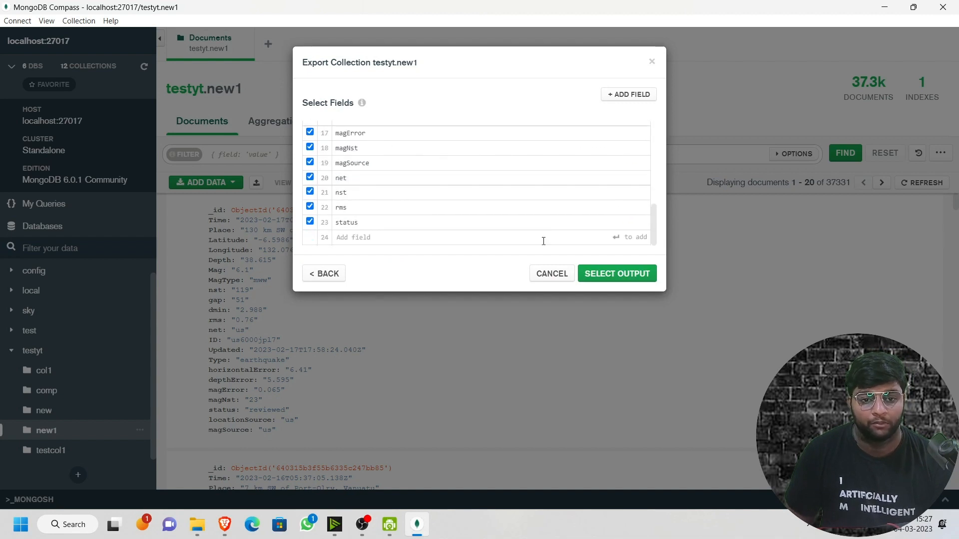
click(612, 275)
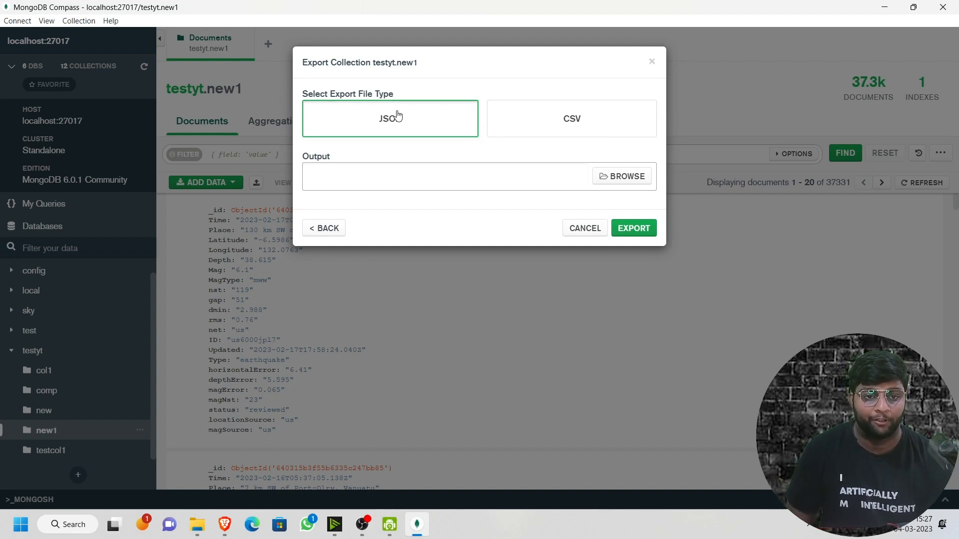
click(449, 176)
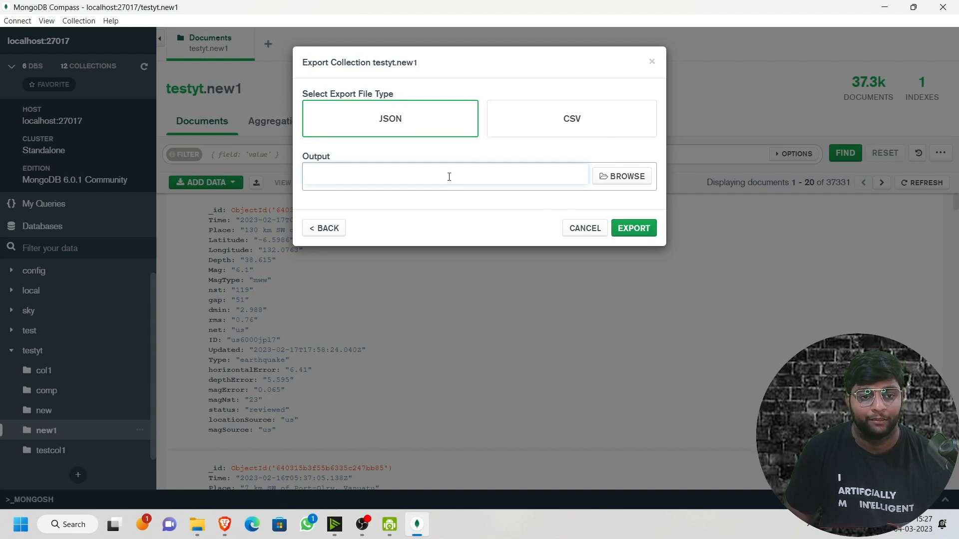
click(625, 179)
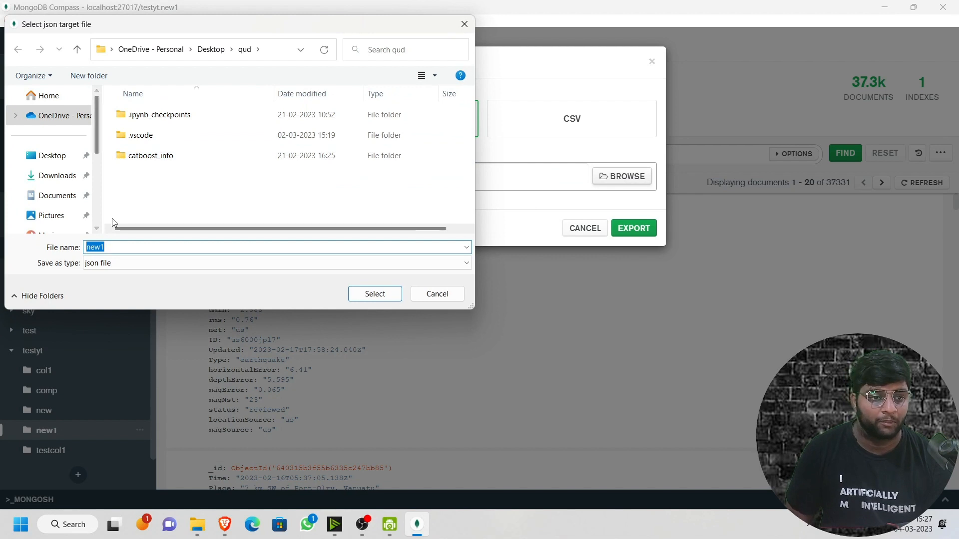
Step: Name the export file Earthquake11 in the Desktop qud folder, declining to overwrite Earthquake.csv
click(133, 248)
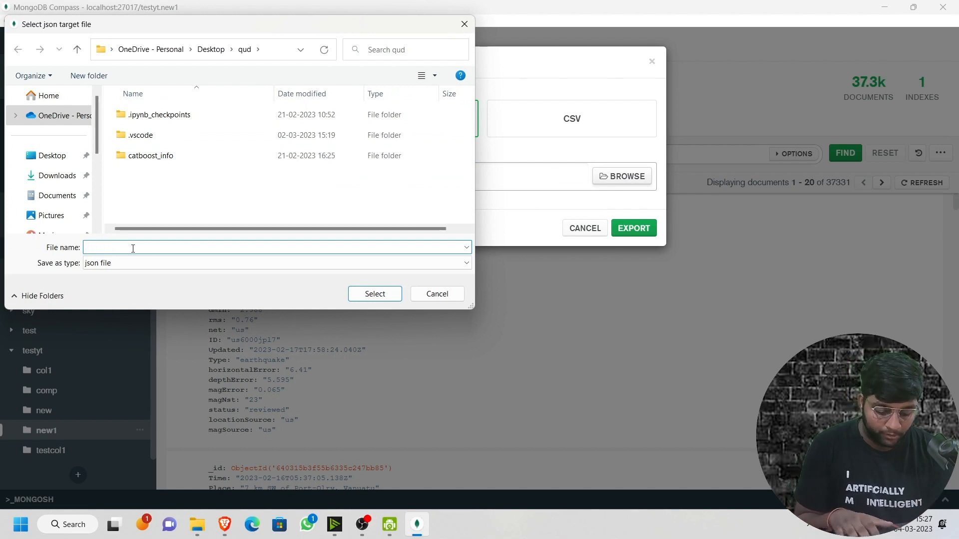
text(e)
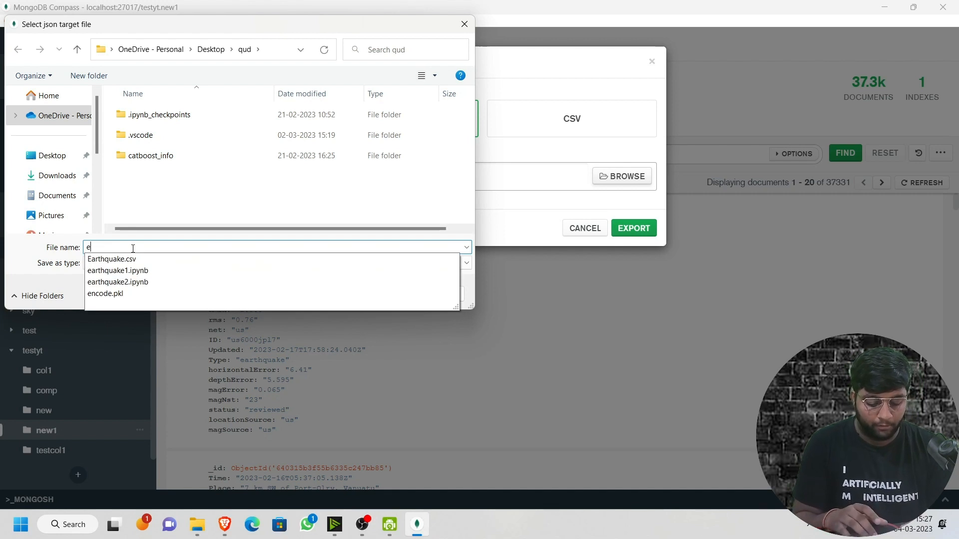
text(sa)
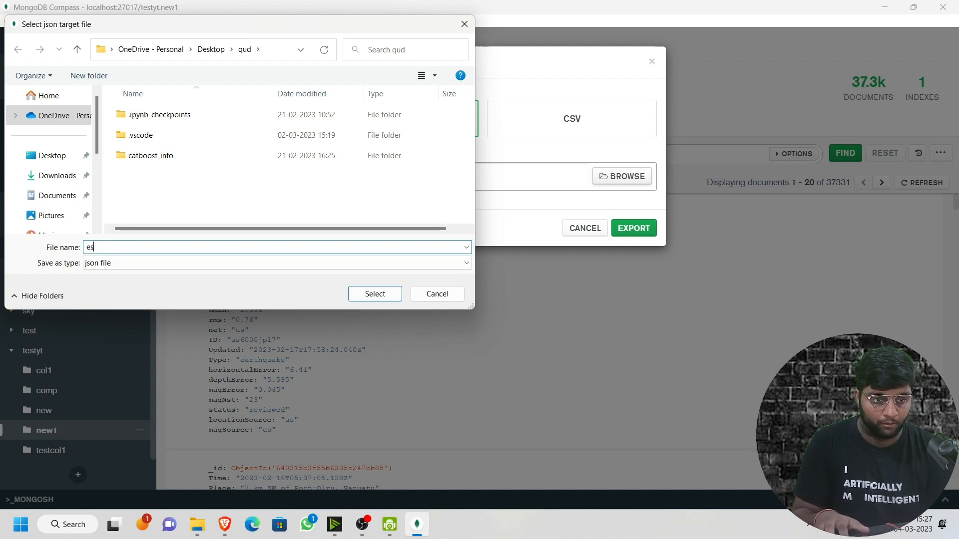
key(BackSpace)
text(a)
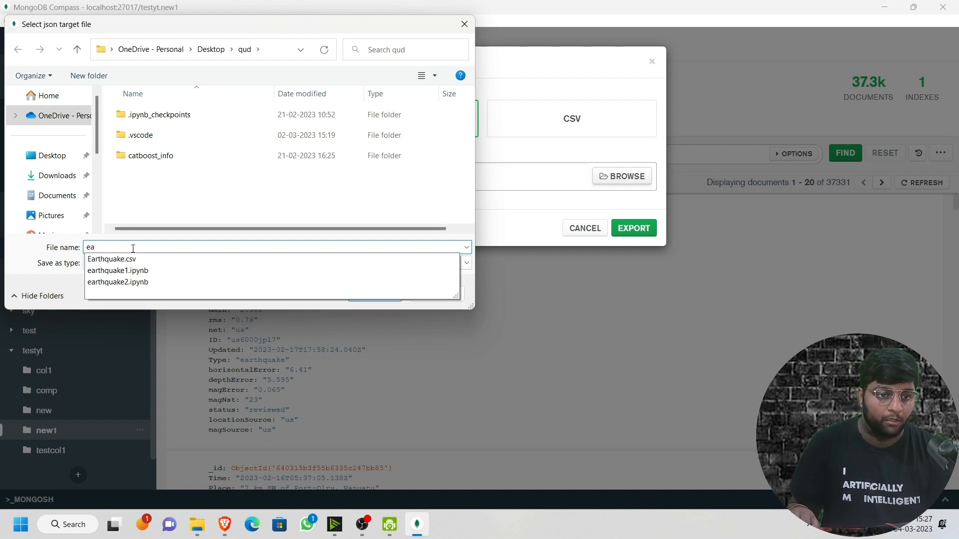
key(Down)
key(Return)
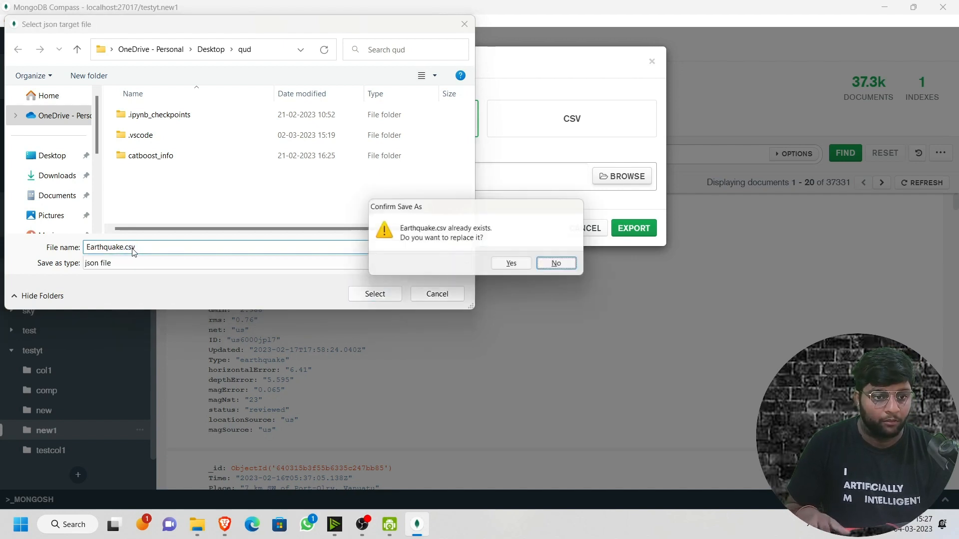
click(550, 267)
click(171, 247)
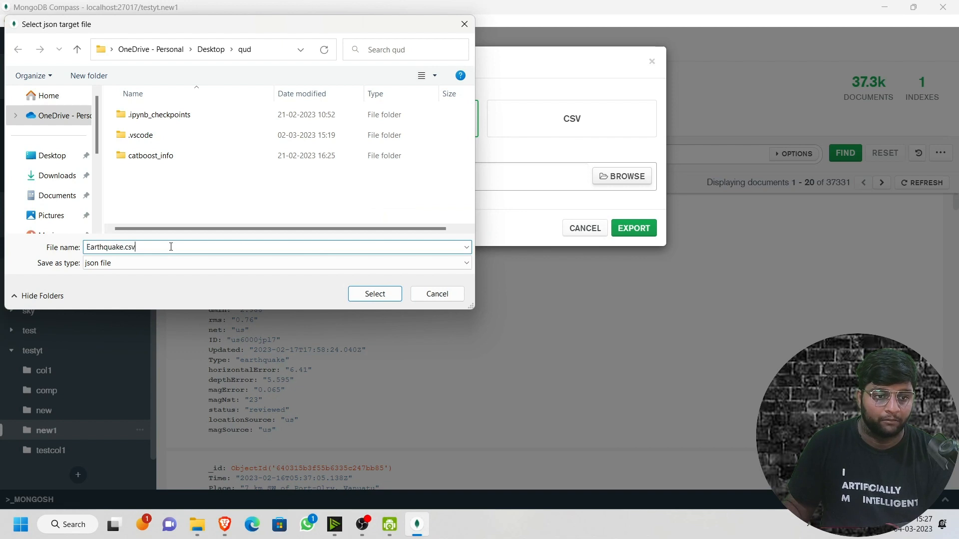
key(BackSpace)
key(BackSpace)
key(BackSpace)
key(BackSpace)
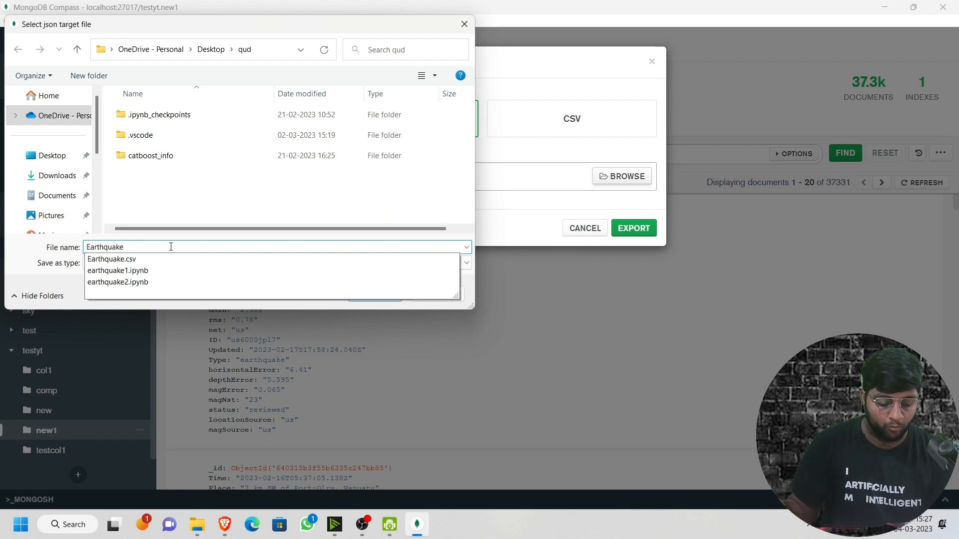
text(11)
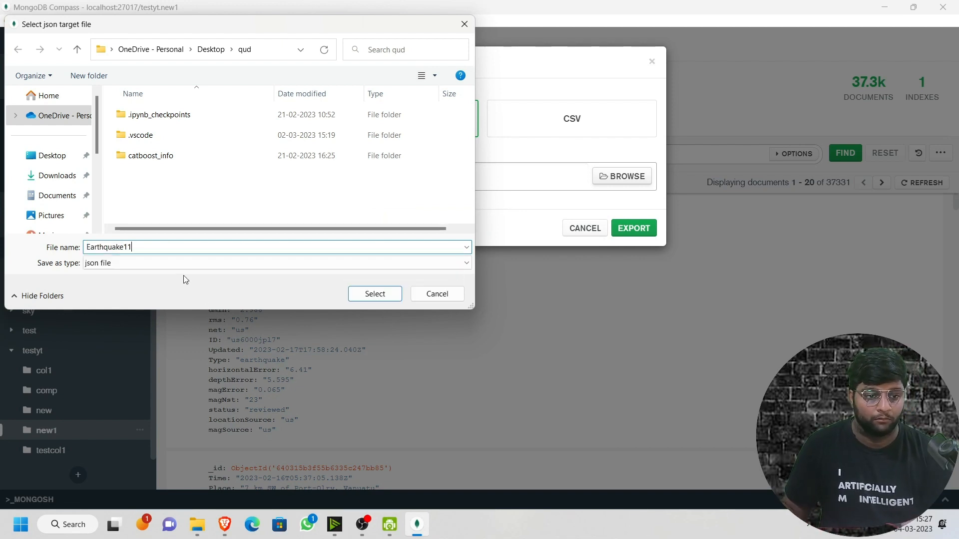
click(380, 298)
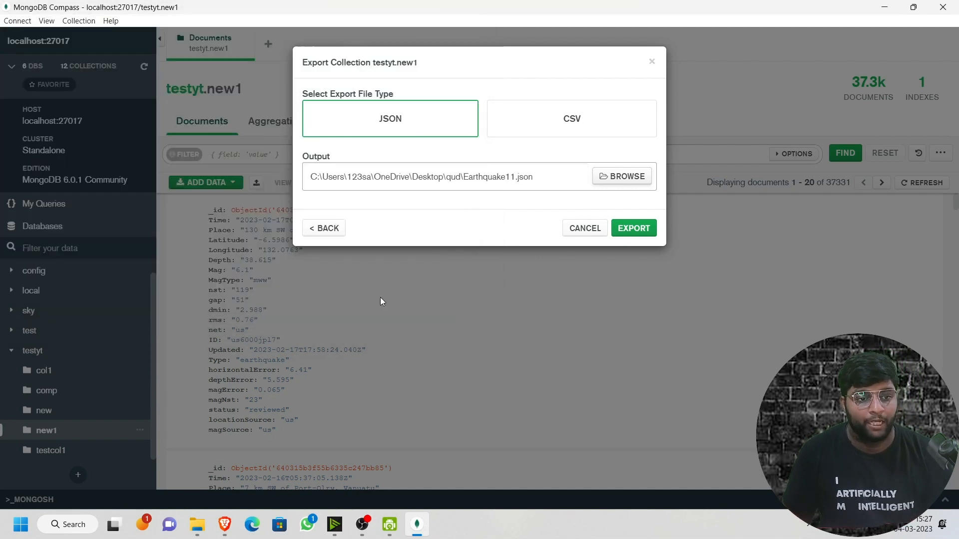
Step: Export all 37,331 documents to Earthquake11.json and show the file in its folder
click(634, 230)
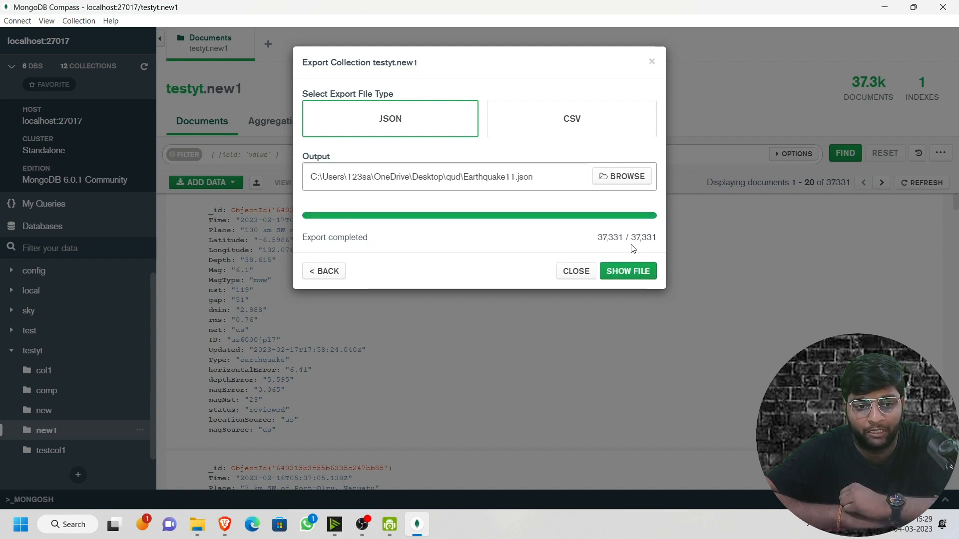
click(630, 273)
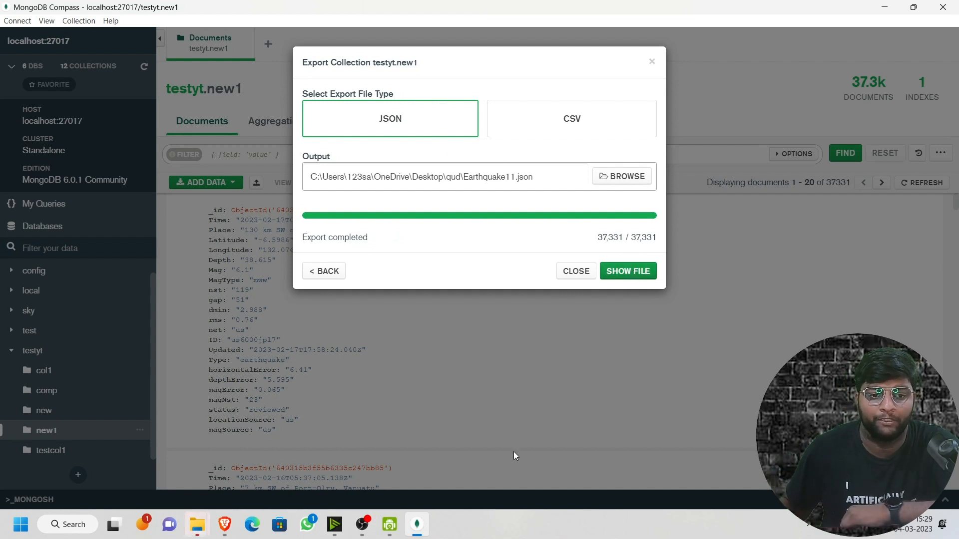
Step: Check that Earthquake11 is a 17,090 KB JSON file in qud, then return to Compass
click(576, 271)
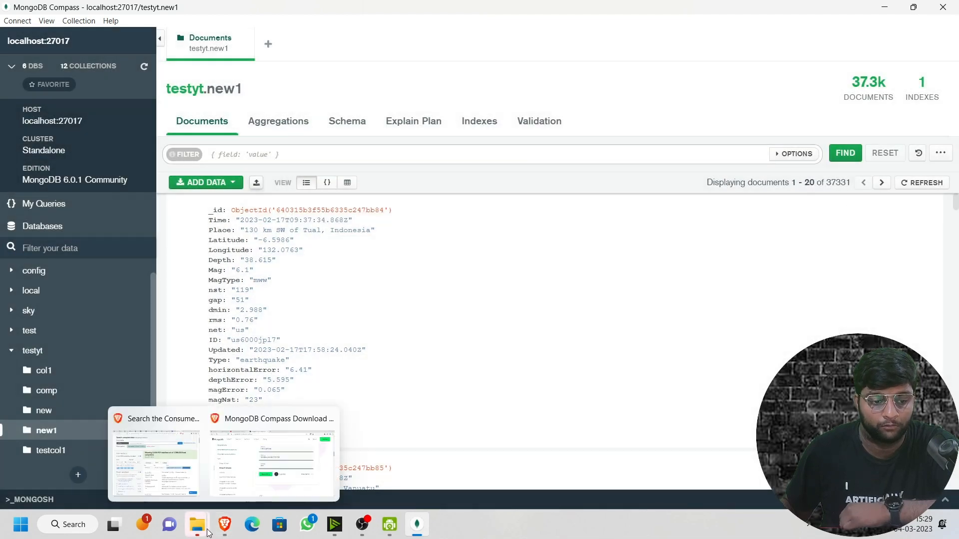
mouse_move(199, 524)
click(235, 466)
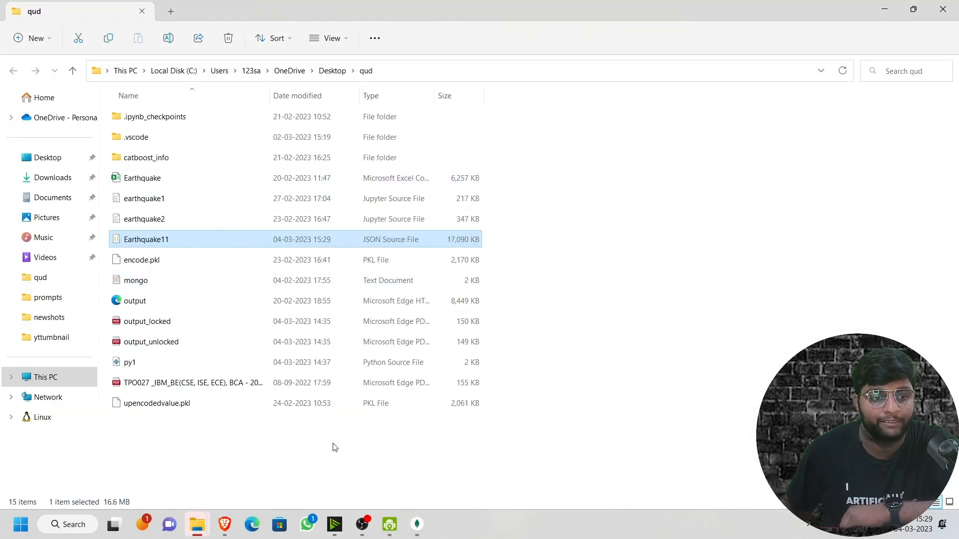
click(145, 240)
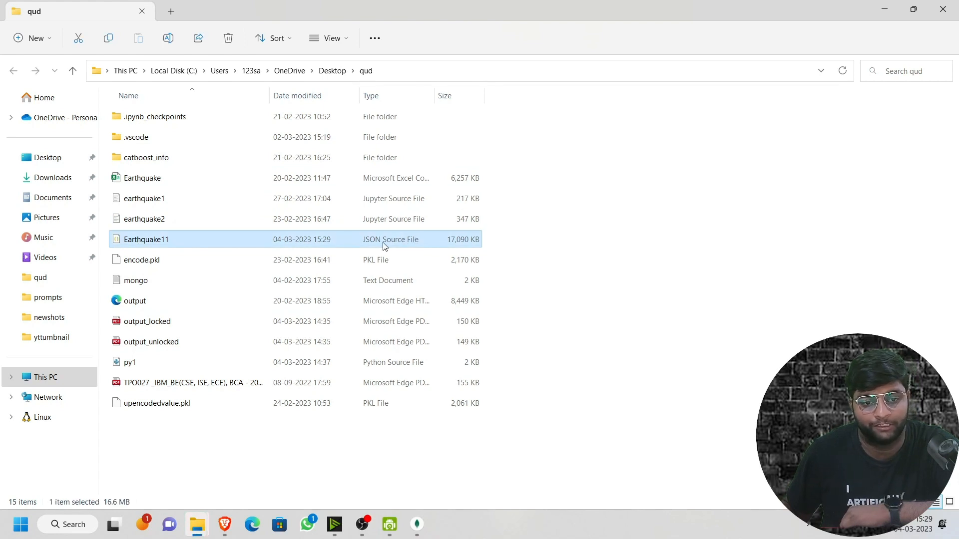
click(880, 9)
scroll(462, 348, down, 2)
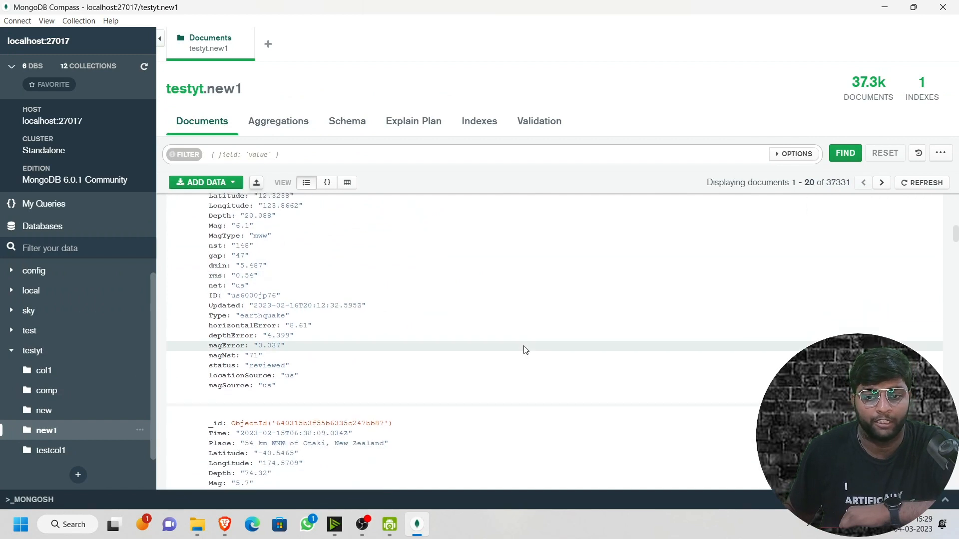
scroll(525, 350, up, 10)
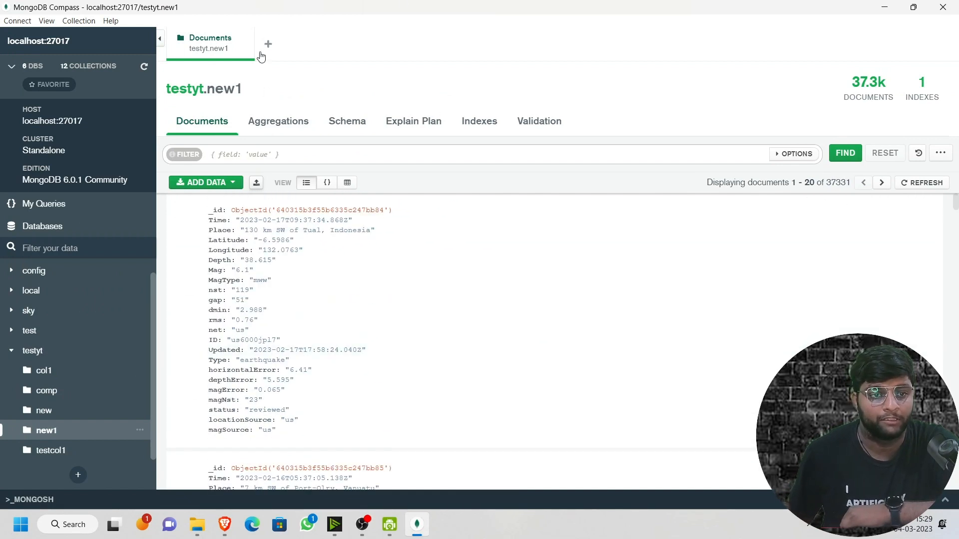
click(53, 209)
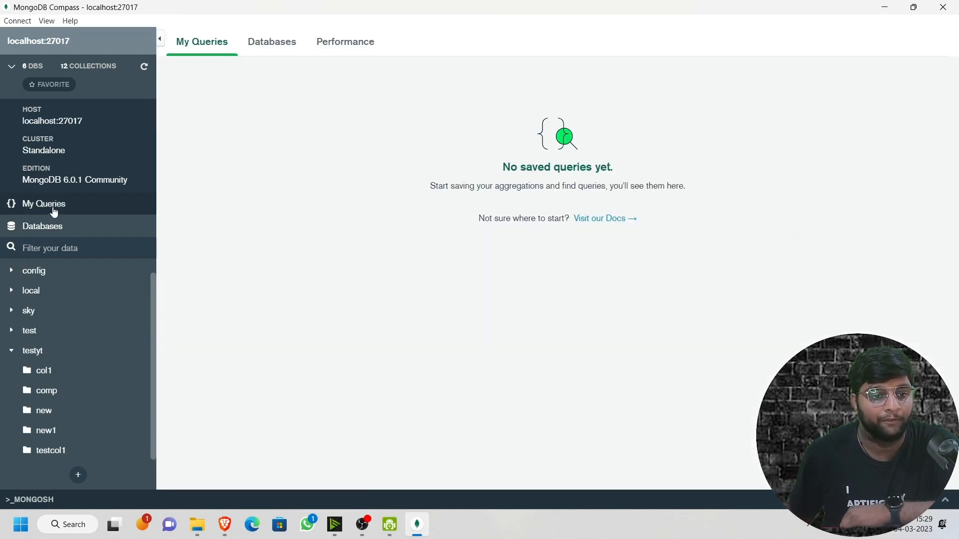
click(272, 45)
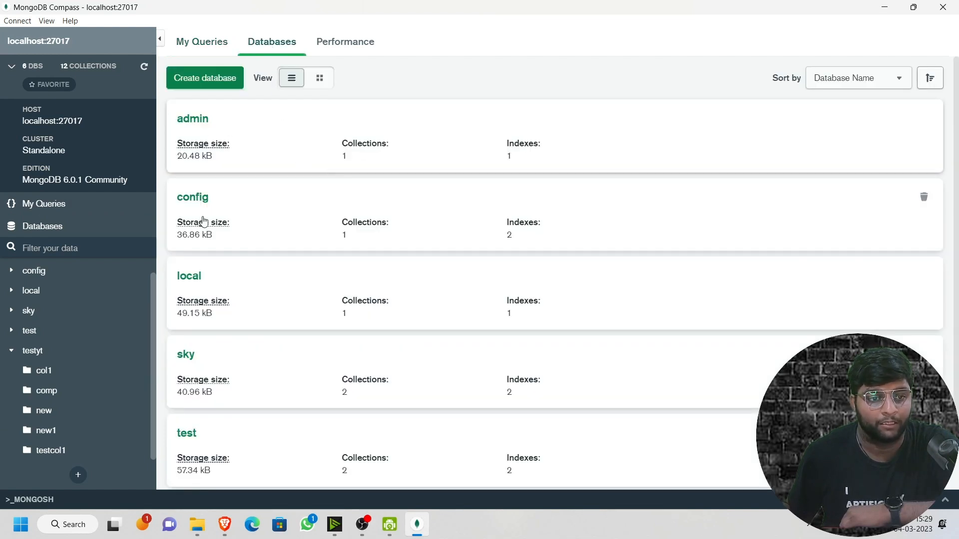
scroll(220, 259, down, 2)
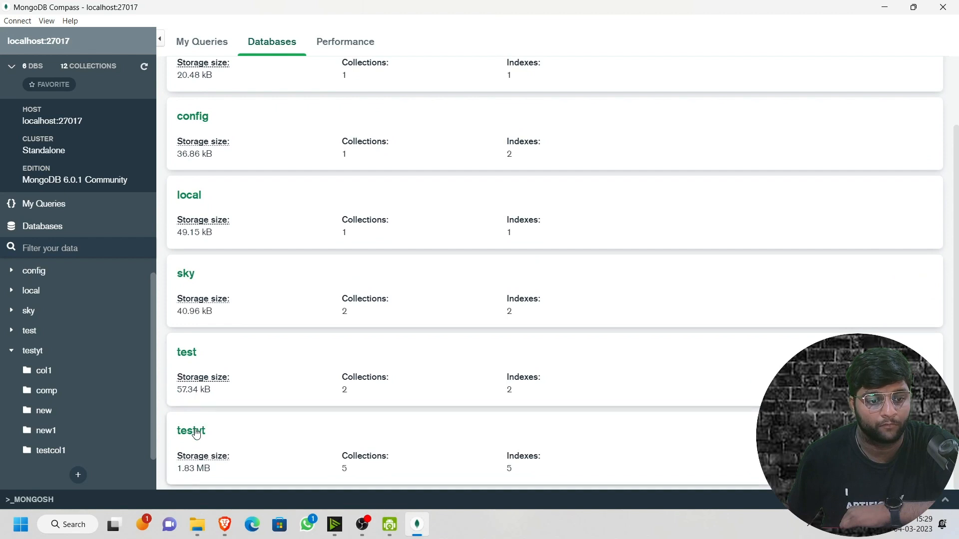
click(192, 431)
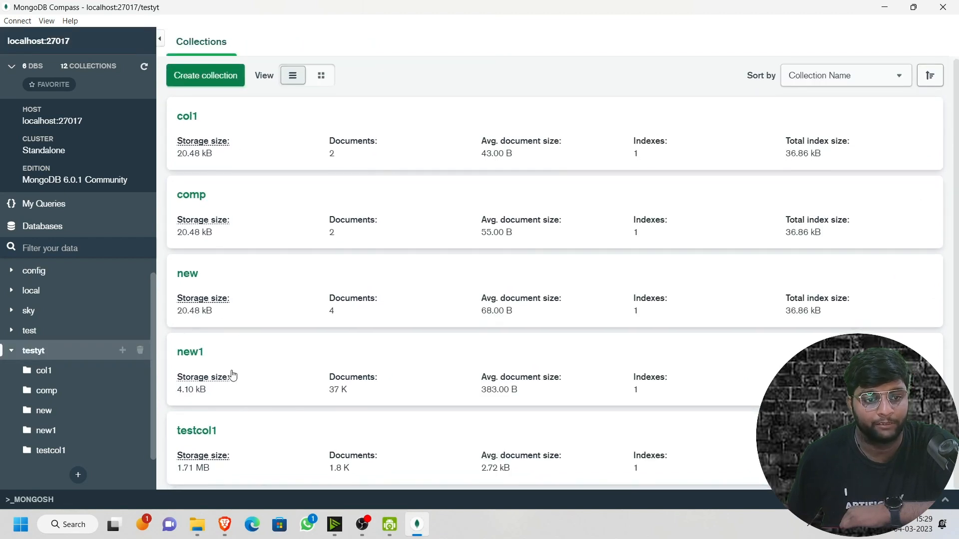
click(194, 352)
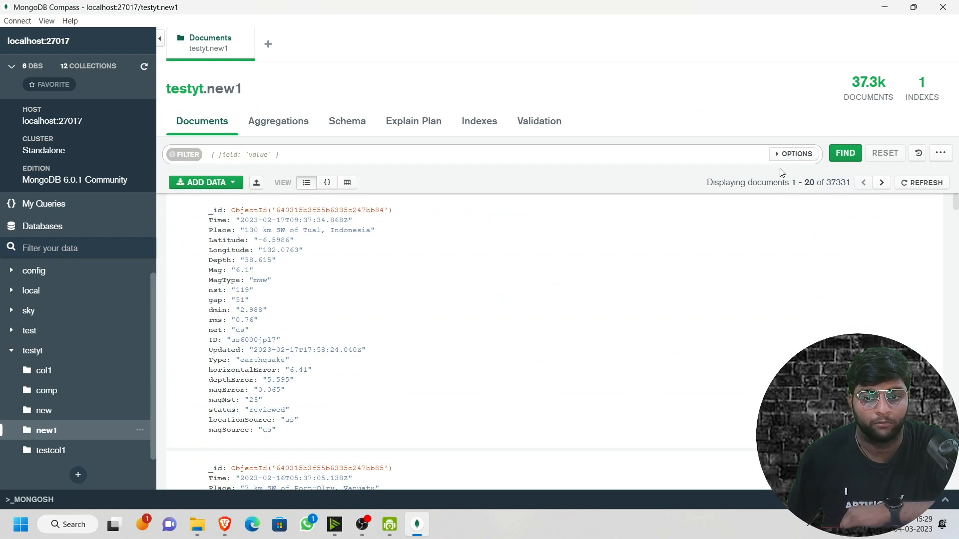
Step: Apply the filter {gap : "51"} to narrow testyt.new1 to 42 documents
click(265, 156)
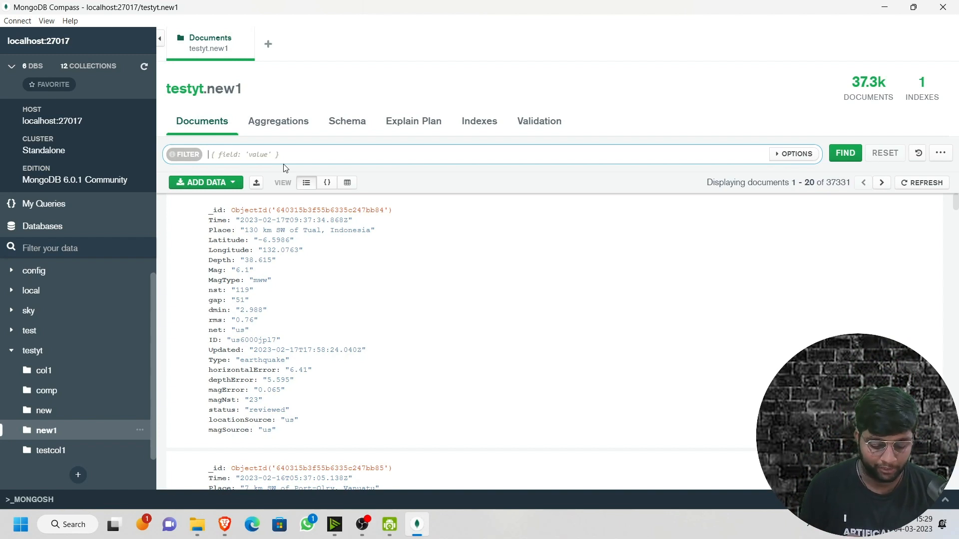
text(gap : "51)
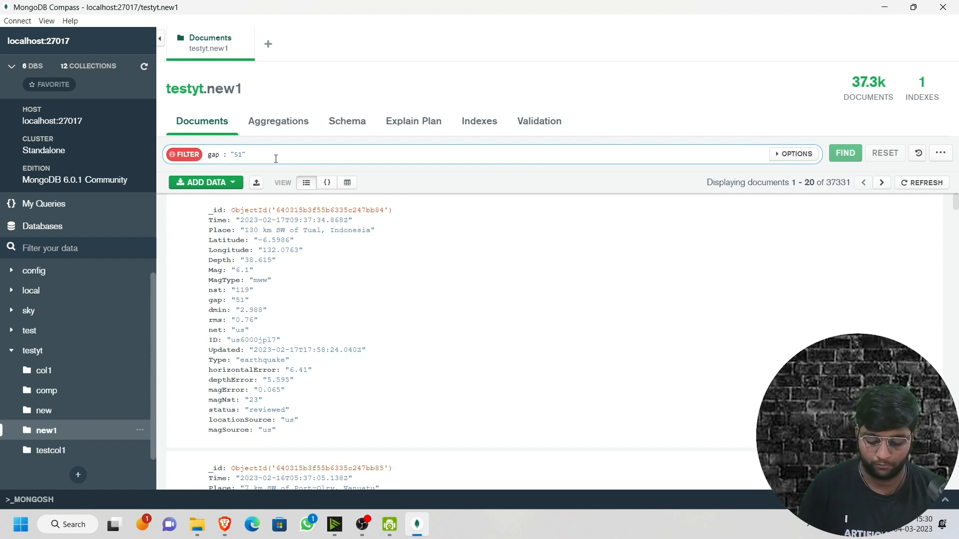
text({)
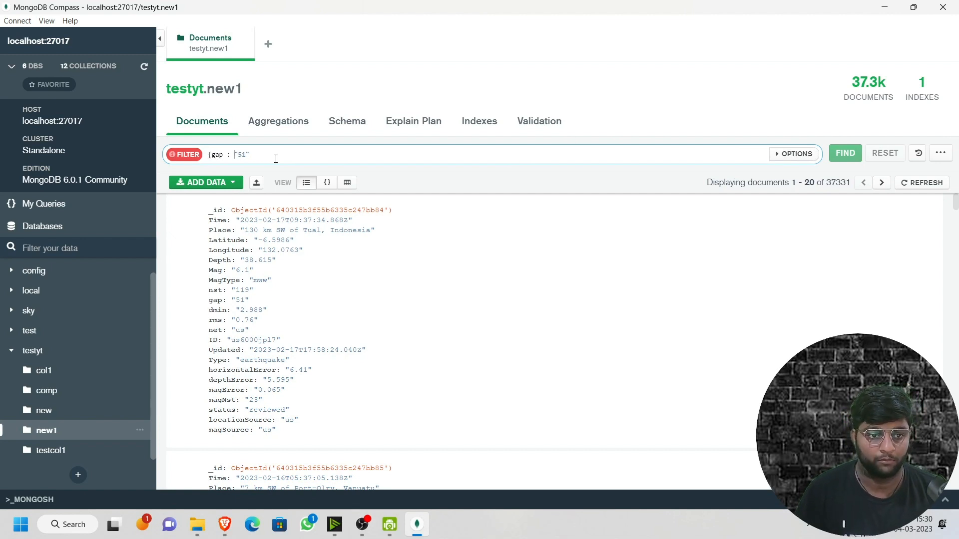
text(})
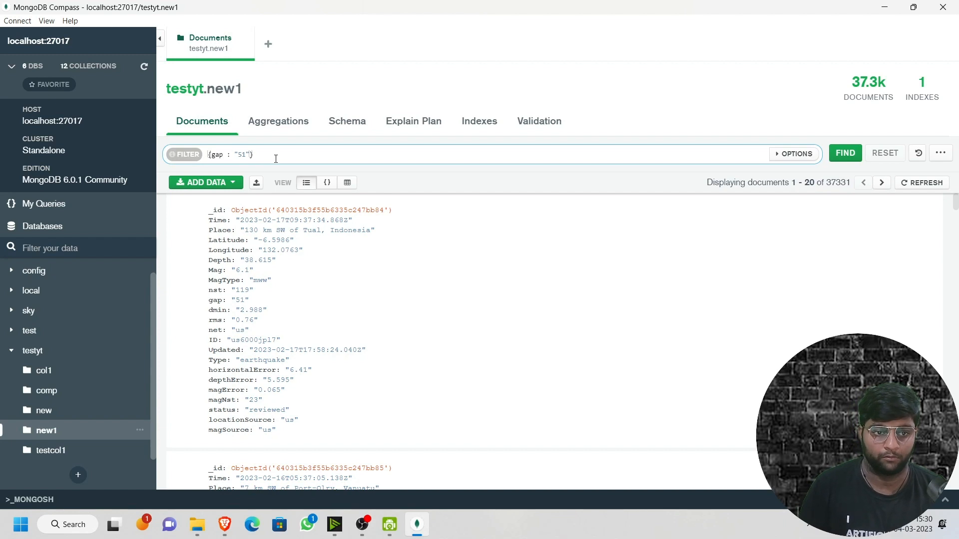
click(844, 158)
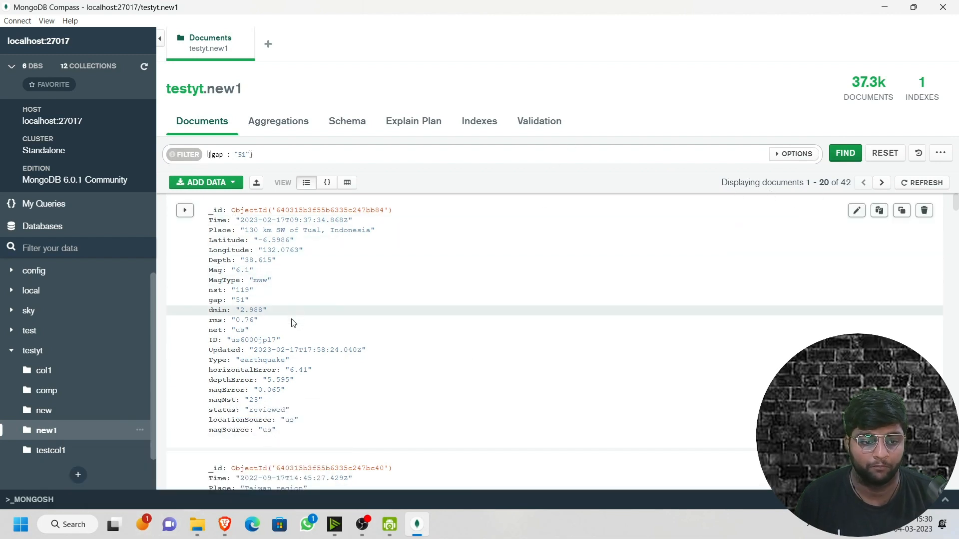
scroll(245, 310, down, 2)
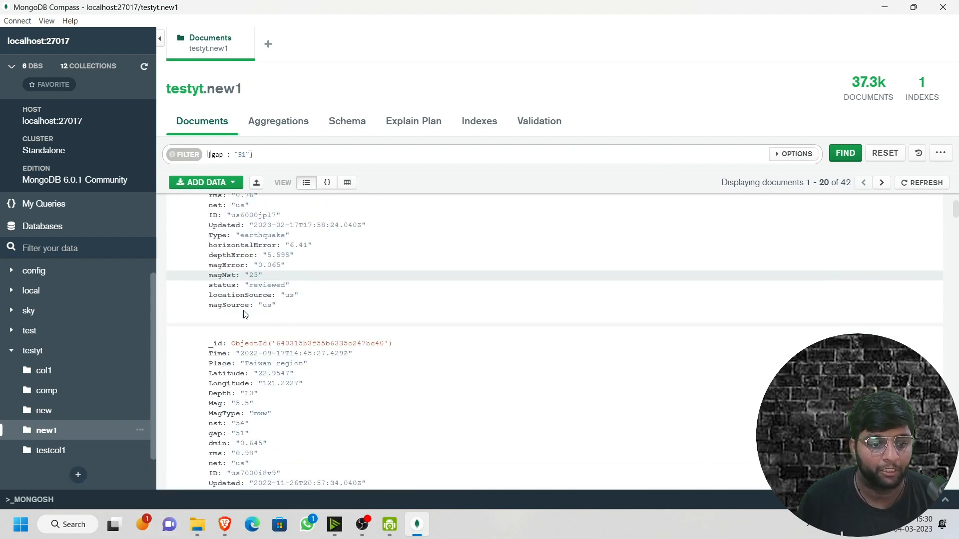
scroll(257, 410, down, 5)
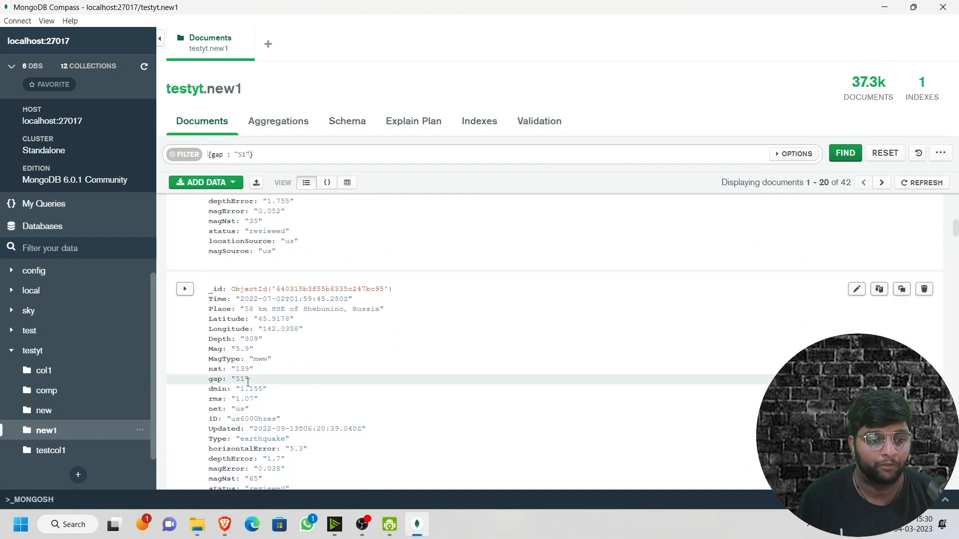
scroll(279, 309, down, 5)
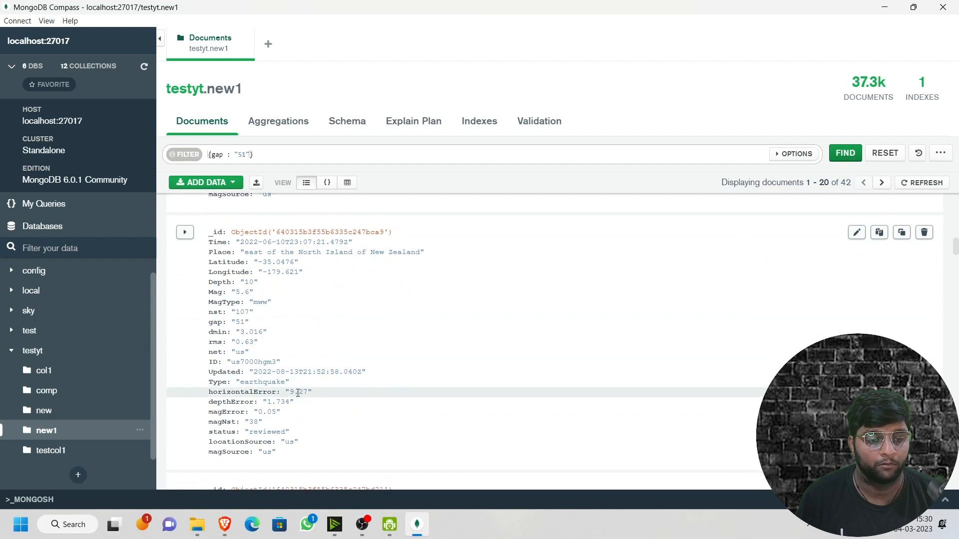
scroll(299, 393, down, 2)
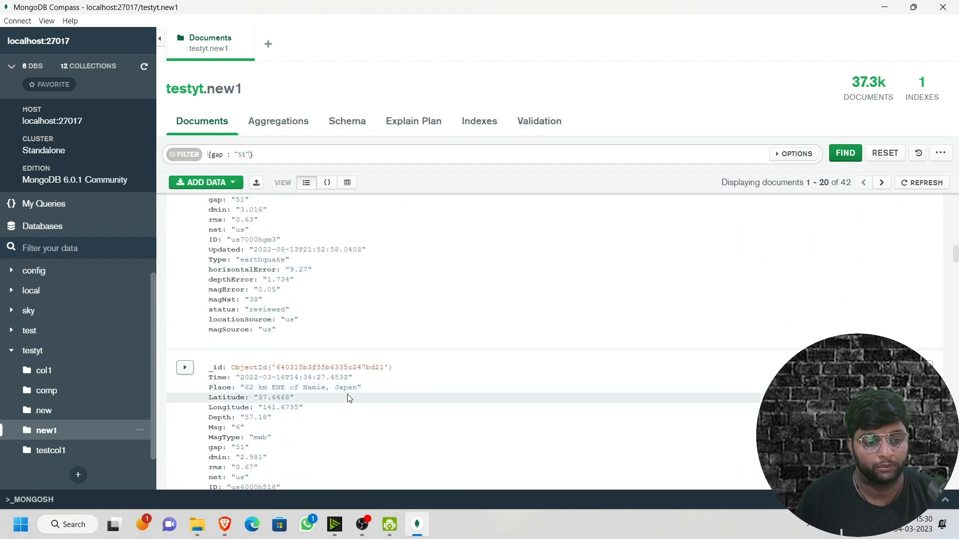
Step: Select a document's Place line, then delete the gap condition from the filter
drag(356, 390, 203, 389)
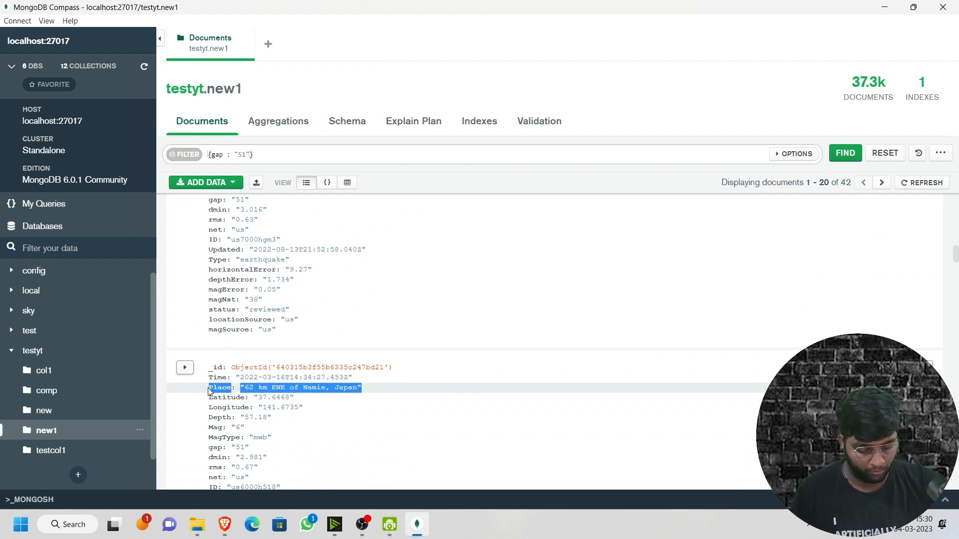
click(250, 155)
drag(251, 154, 227, 155)
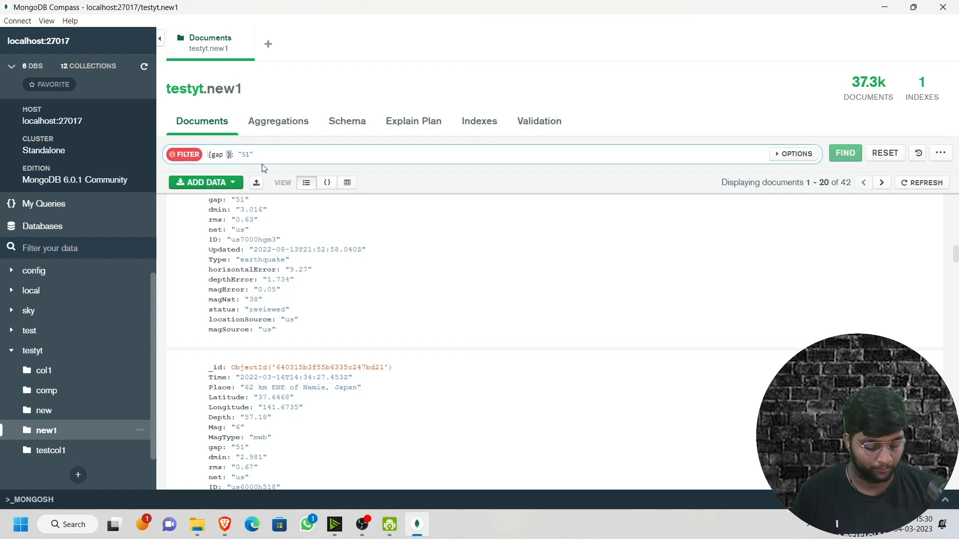
key(ctrl+z)
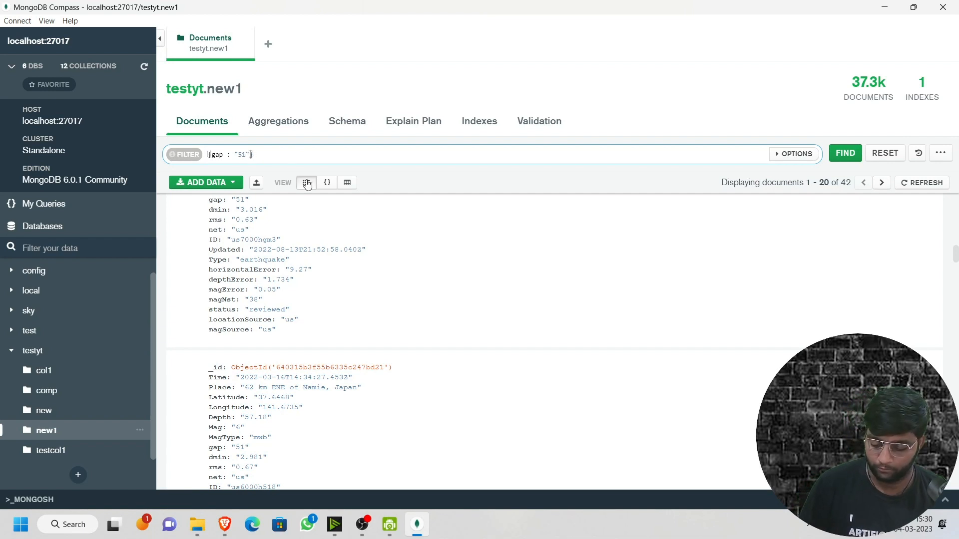
key(BackSpace)
key(BackSpace)
key(BackSpace)
key(BackSpace)
key(BackSpace)
key(BackSpace)
key(BackSpace)
key(BackSpace)
key(BackSpace)
key(BackSpace)
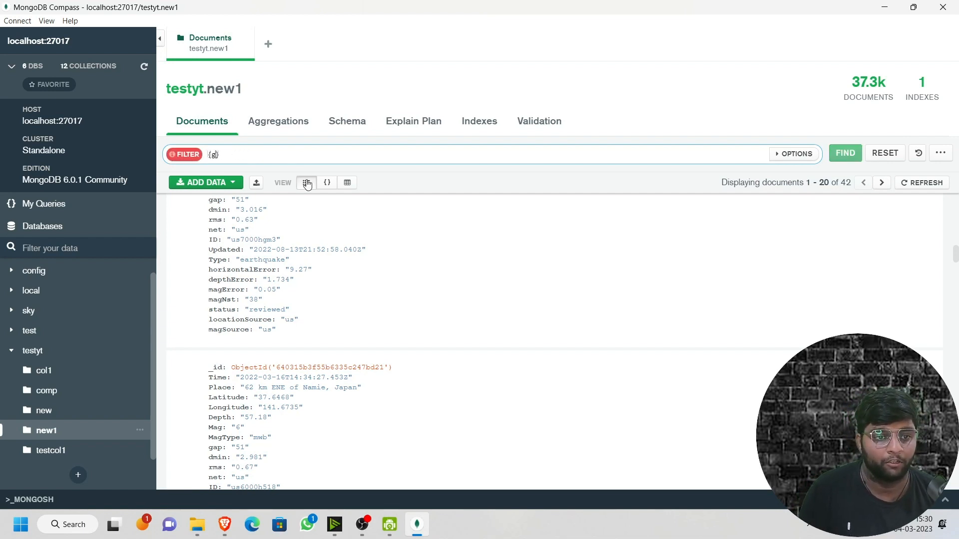
Step: Filter testyt.new1 with {Place : "62 km ENE of Namie, Japan"} to show its single matching document
text(Place "62 km ENE of Namie, Japan")
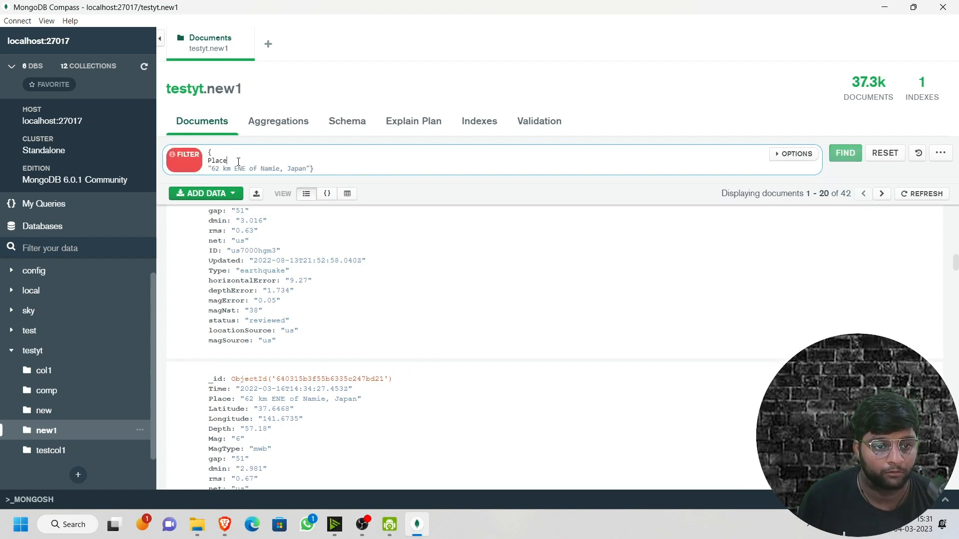
text(:)
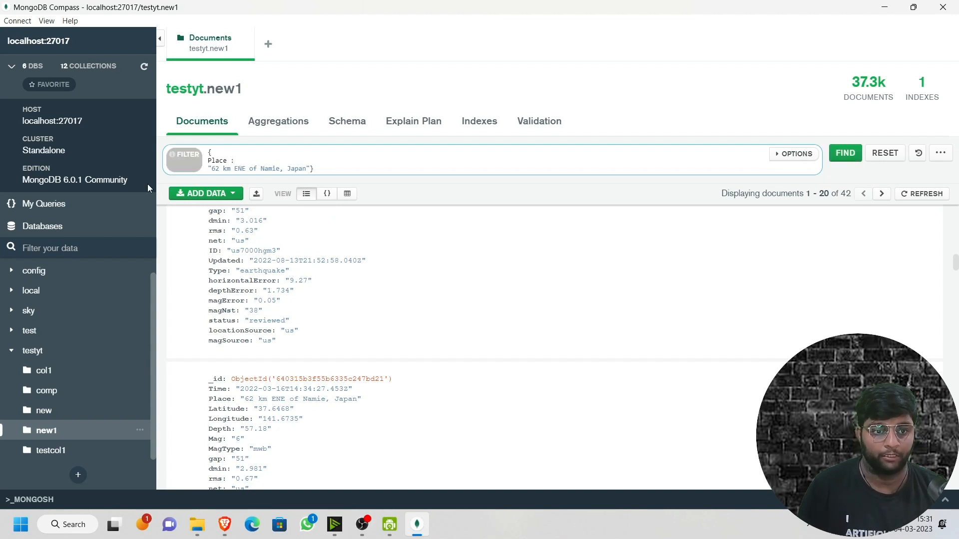
click(845, 153)
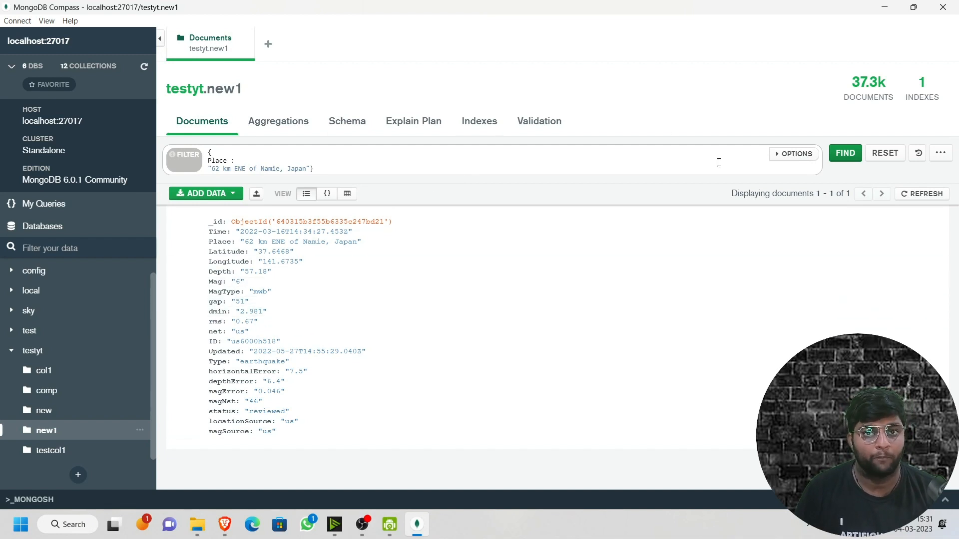
Step: Search 'atlas login' in a new Brave tab and go to the MongoDB Cloud login page
click(885, 6)
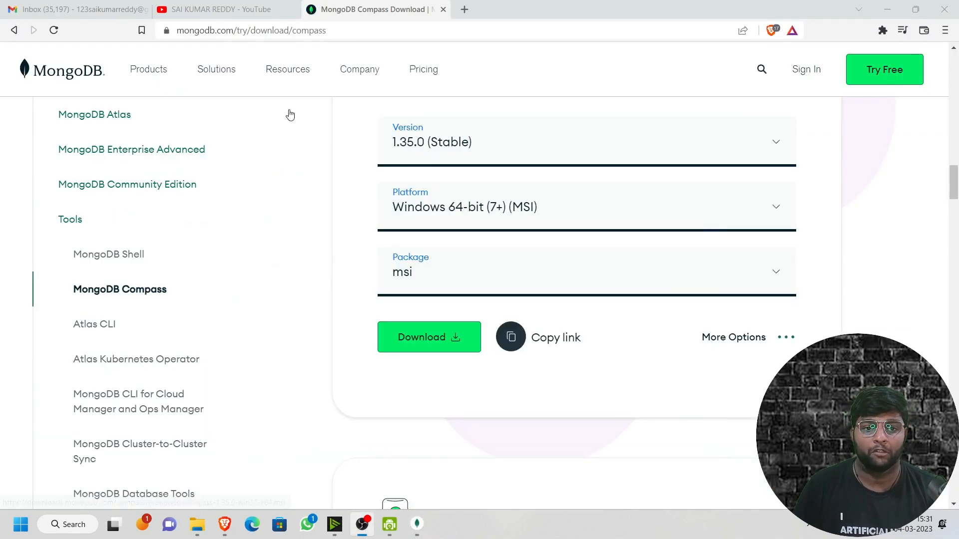
click(465, 10)
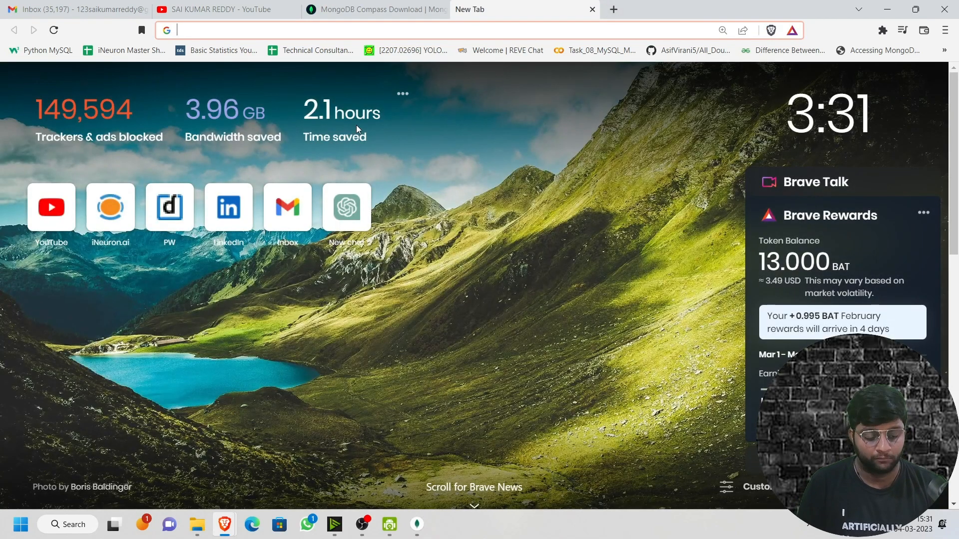
text(atlas)
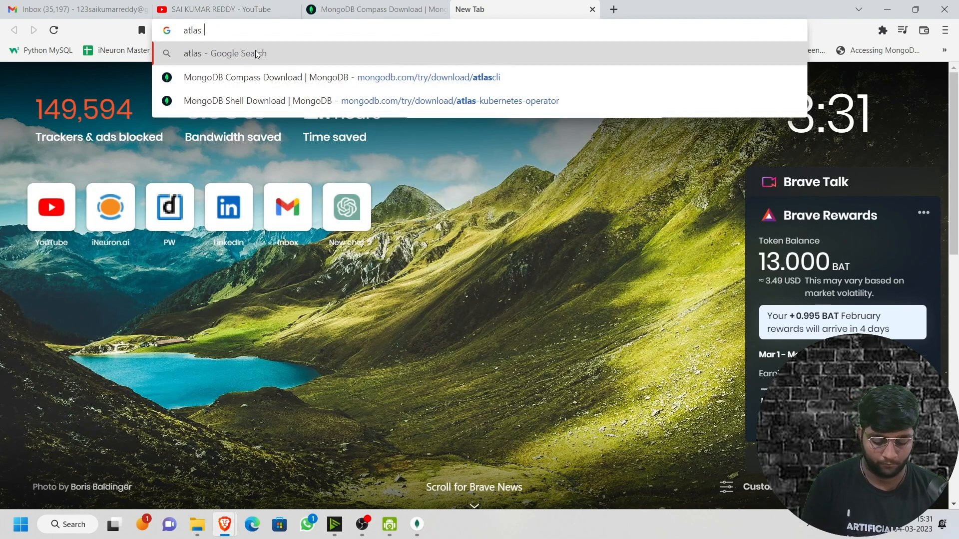
text( login)
key(Return)
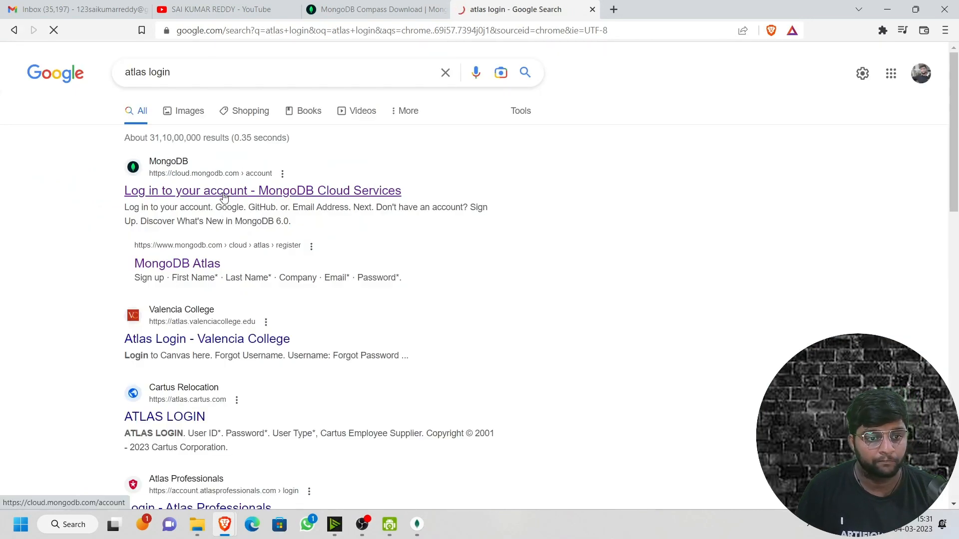
click(223, 191)
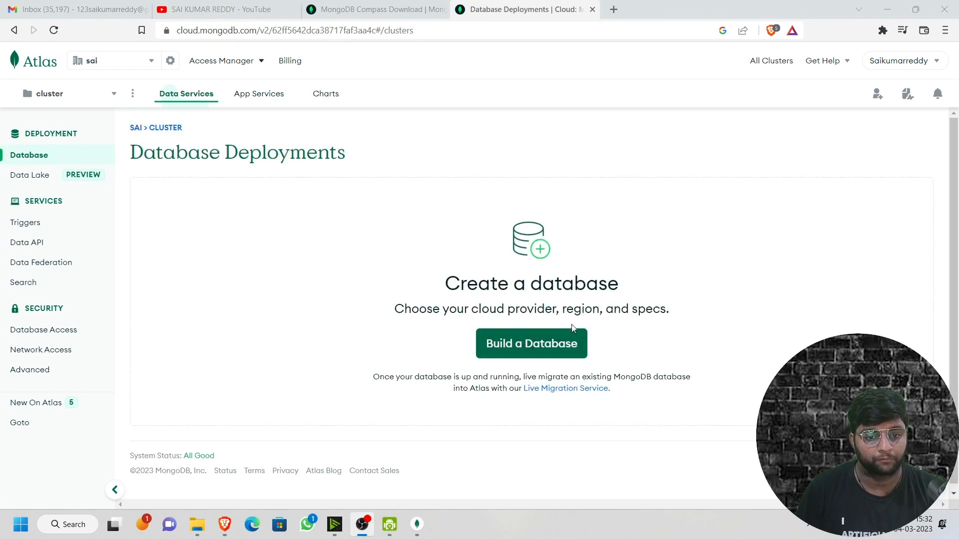
Step: Build a free M0 cluster on AWS N. Virginia
click(550, 343)
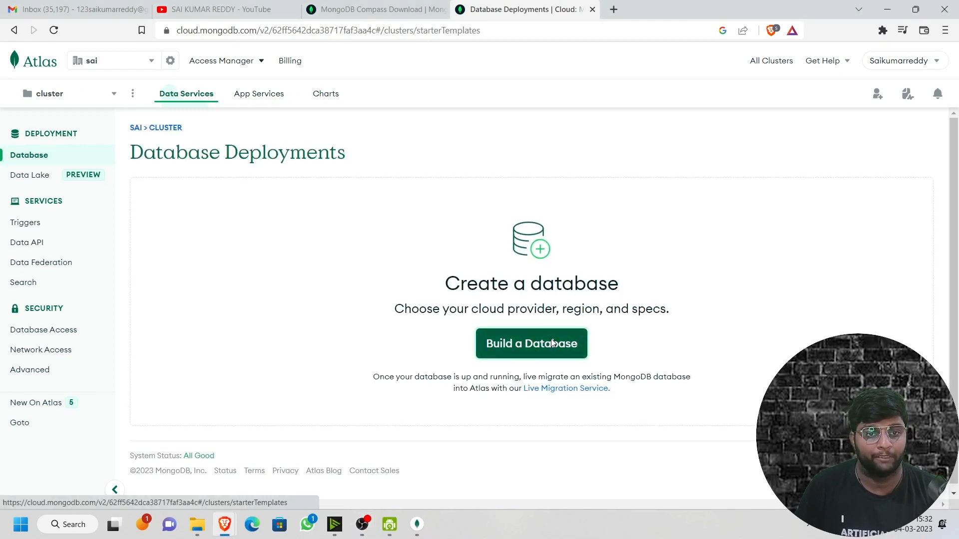
scroll(434, 215, down, 2)
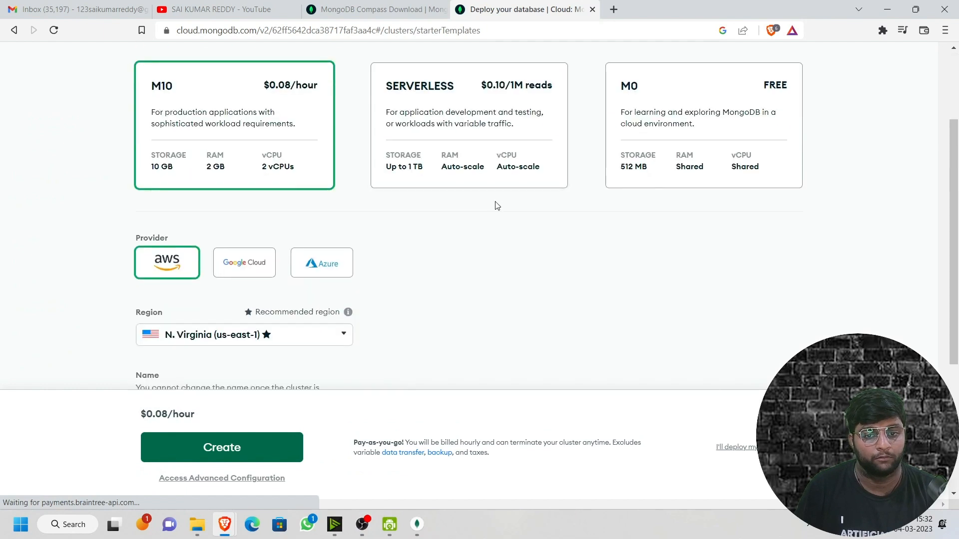
click(685, 132)
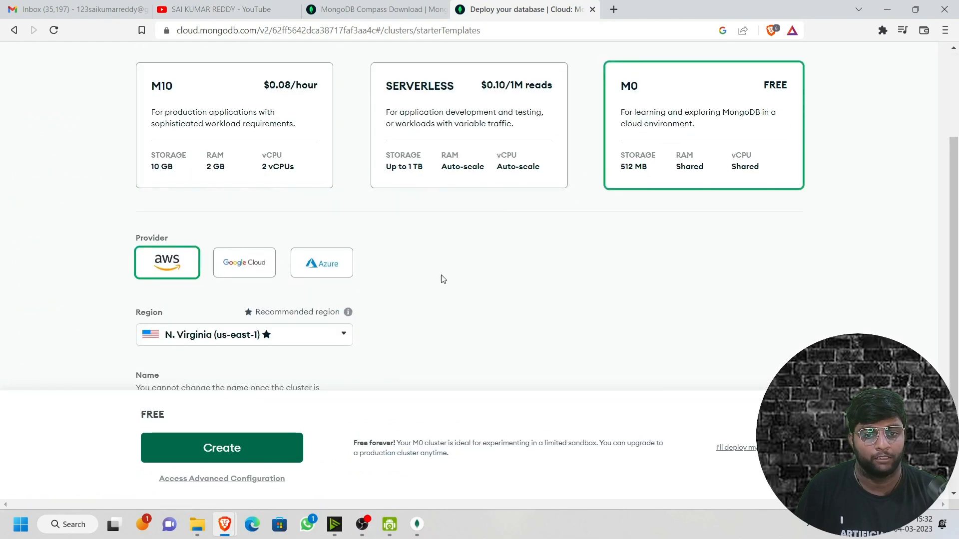
click(235, 449)
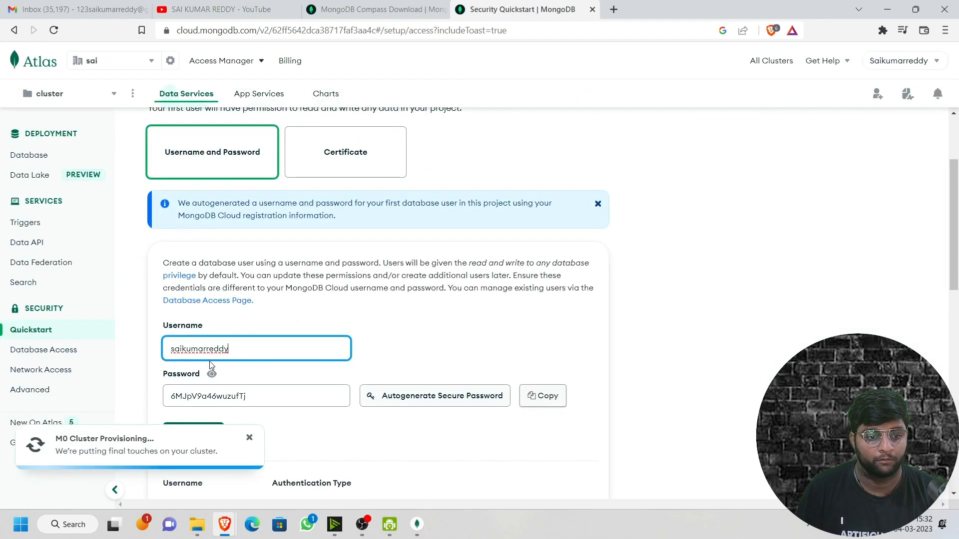
Step: Give the existing database user a new password and update it
scroll(472, 400, down, 3)
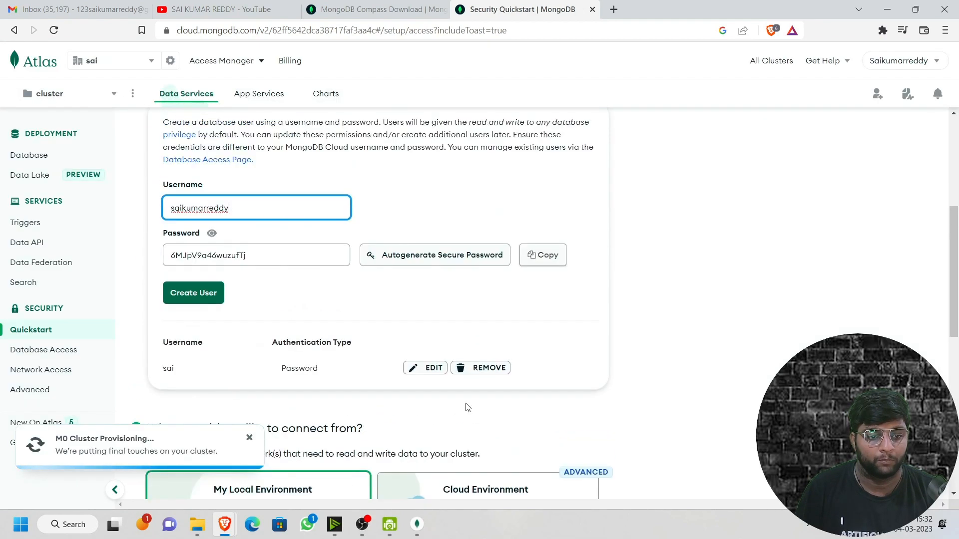
scroll(468, 408, up, 1)
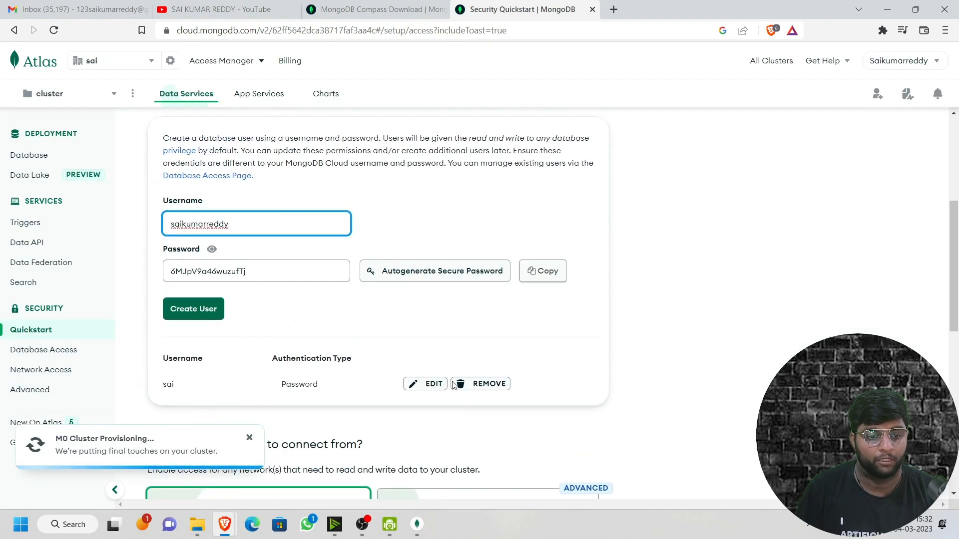
click(431, 388)
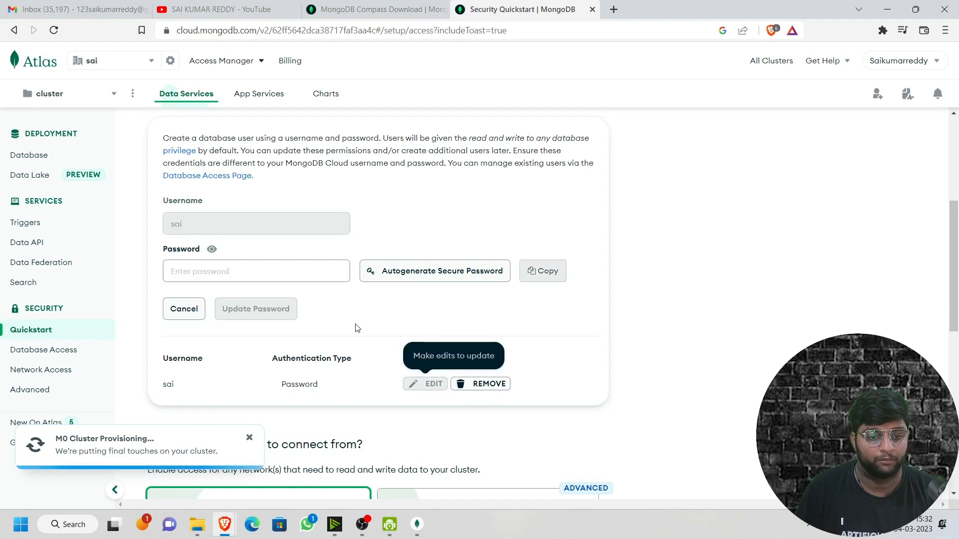
click(241, 276)
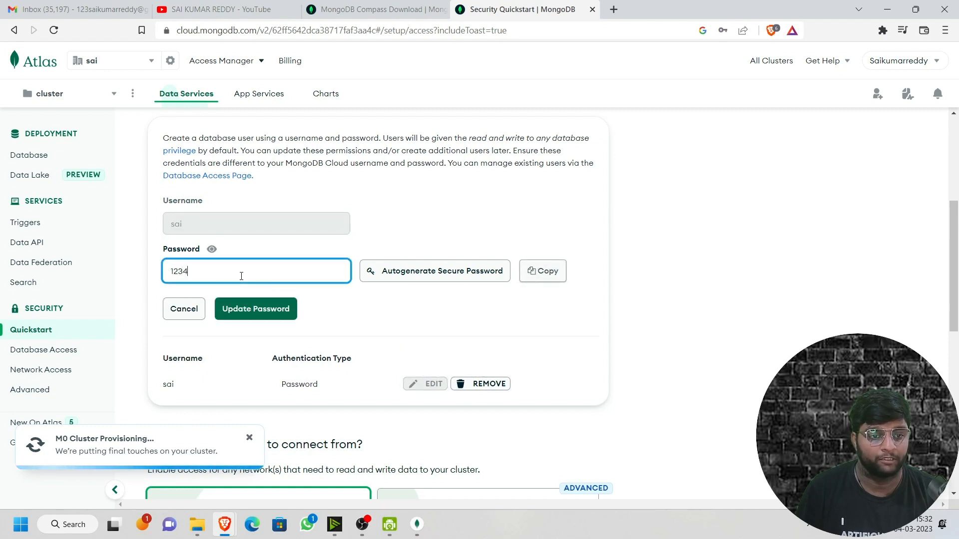
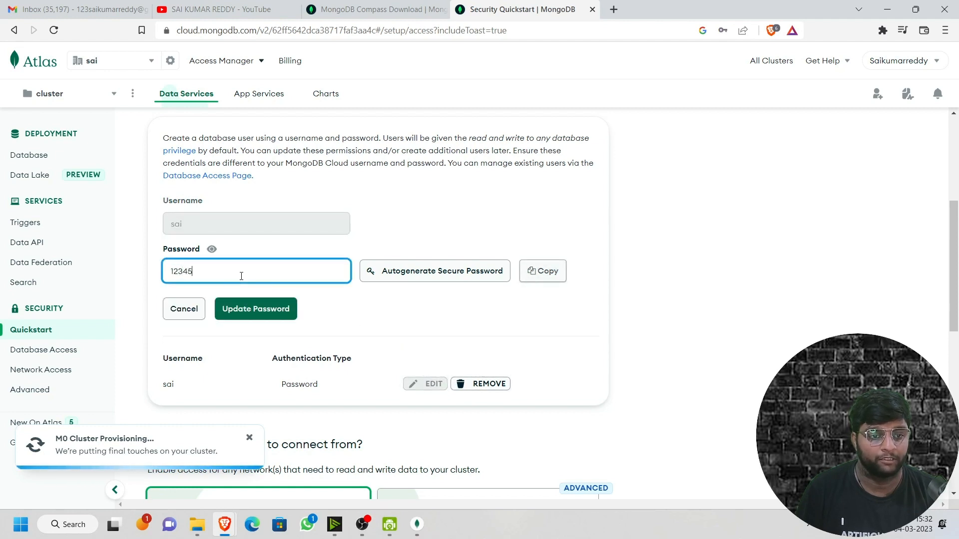
click(254, 305)
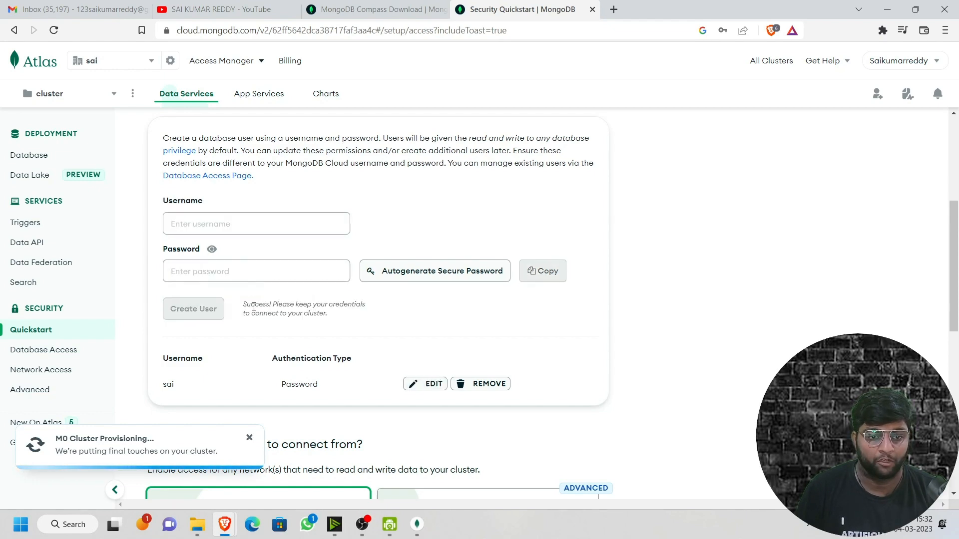
Step: Choose the cloud environment network option, finish the quickstart, and go to Databases
scroll(253, 307, down, 10)
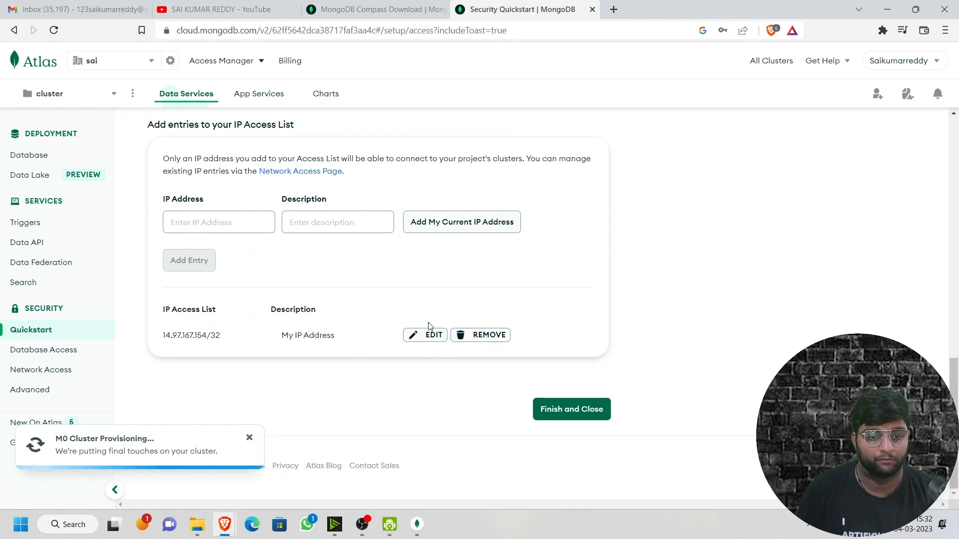
scroll(391, 253, up, 2)
click(420, 208)
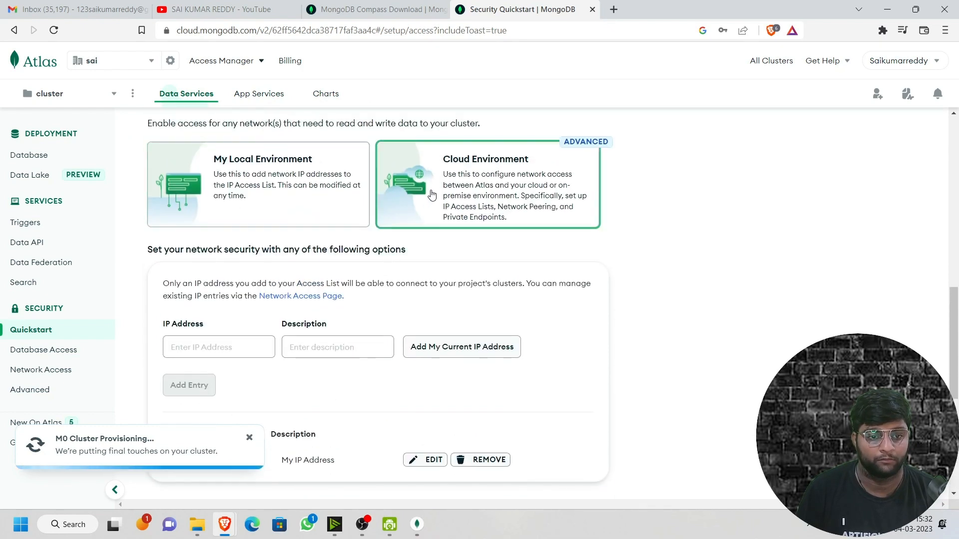
scroll(444, 273, down, 3)
scroll(446, 281, down, 3)
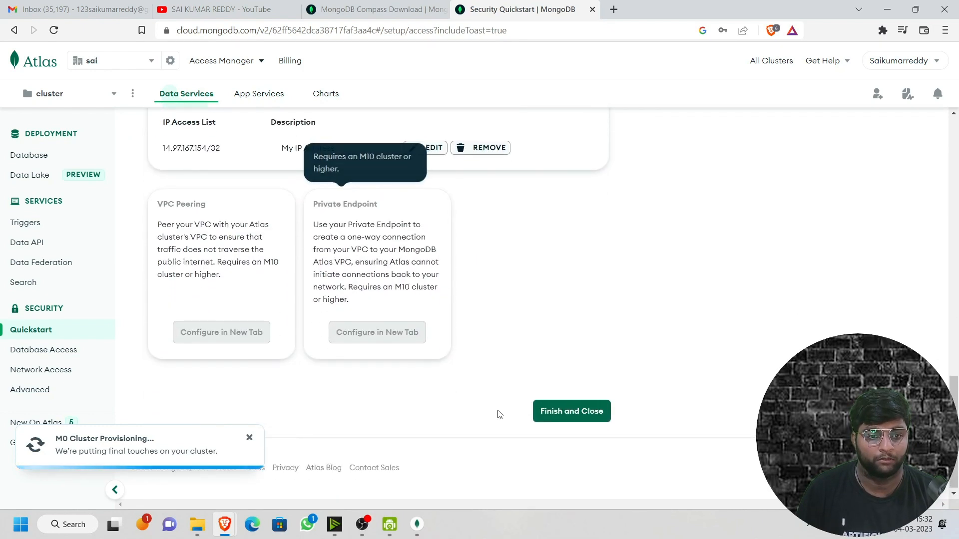
click(572, 416)
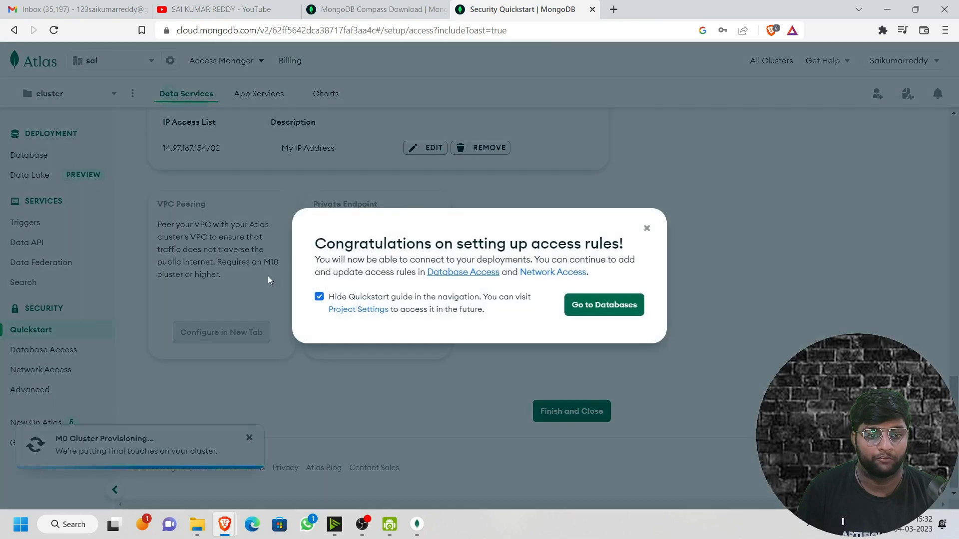
click(618, 305)
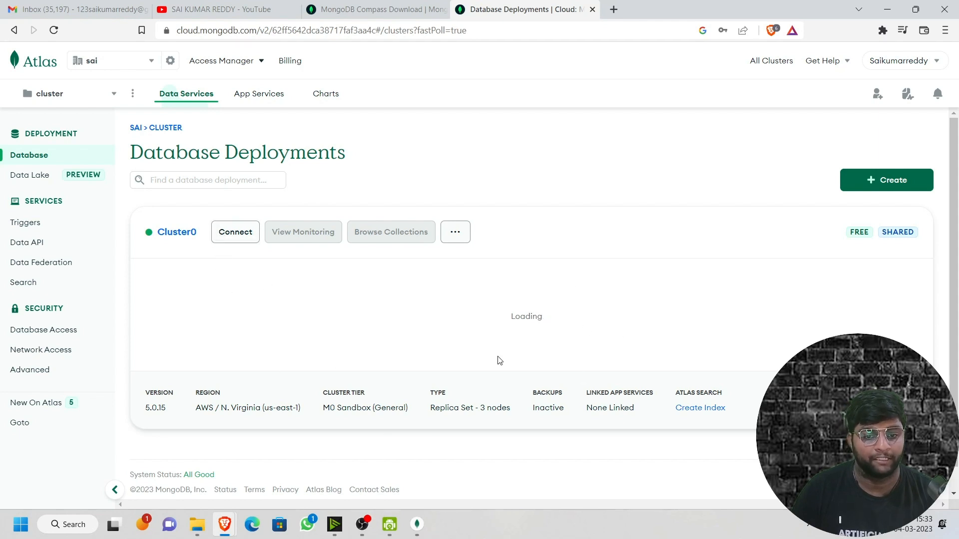
Step: Copy Cluster0's Compass connection string with Windows 64-bit (7+) (MSI) selected as the OS
click(236, 232)
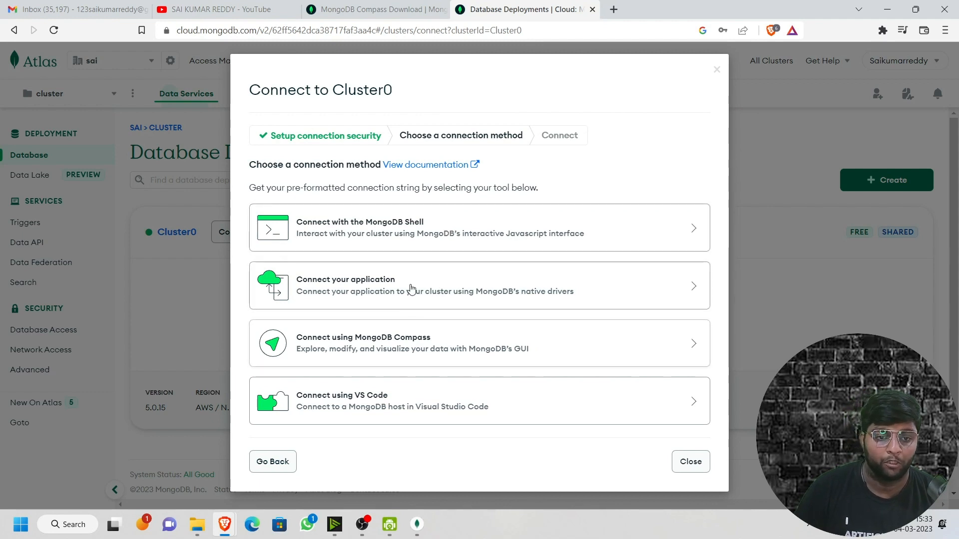
click(392, 351)
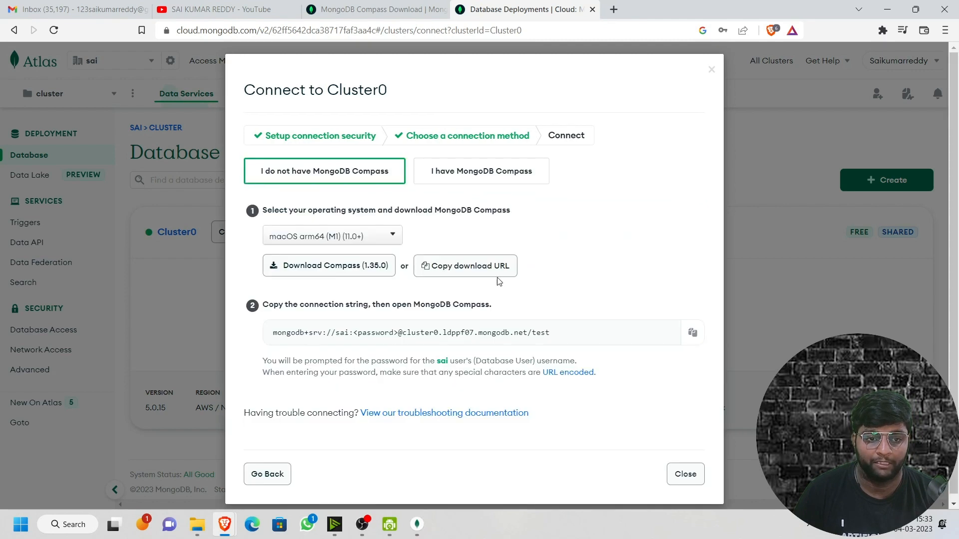
click(692, 332)
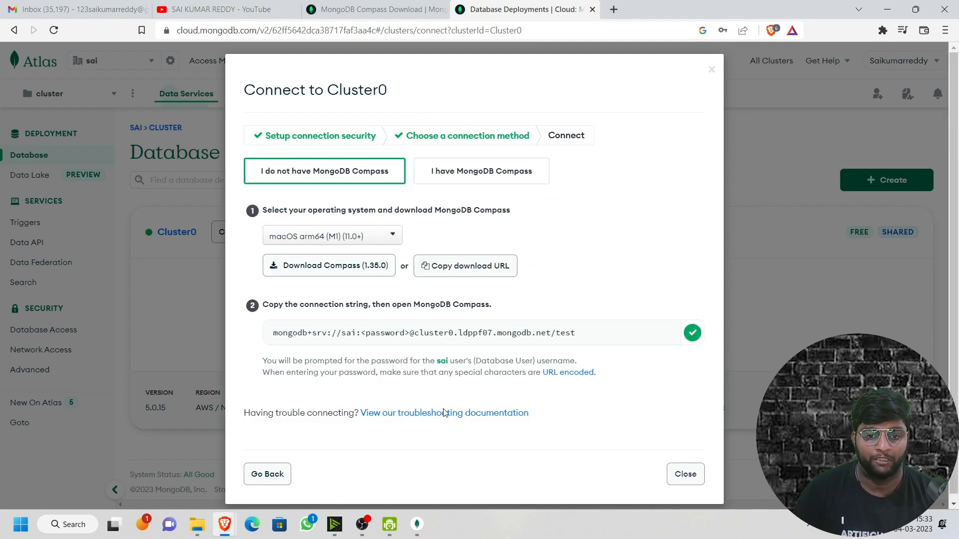
click(323, 236)
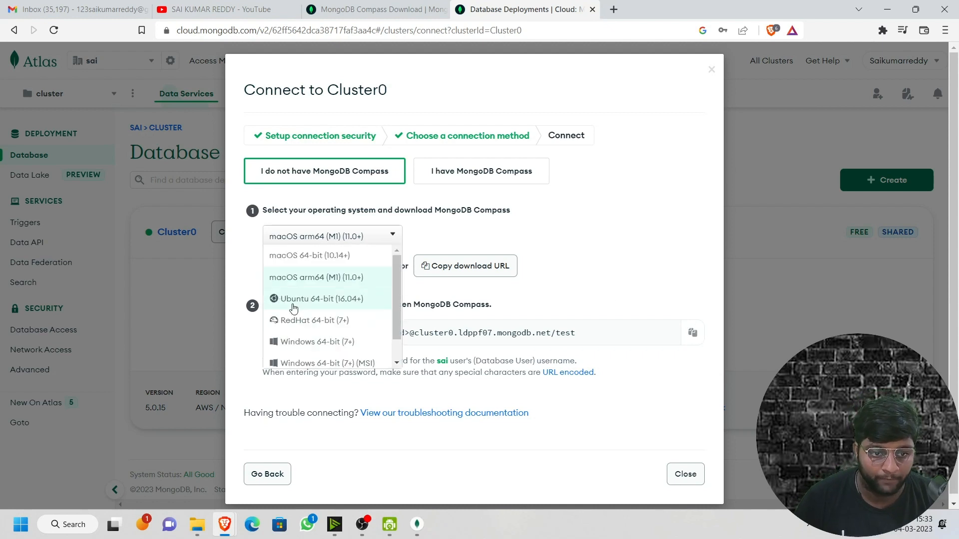
click(352, 364)
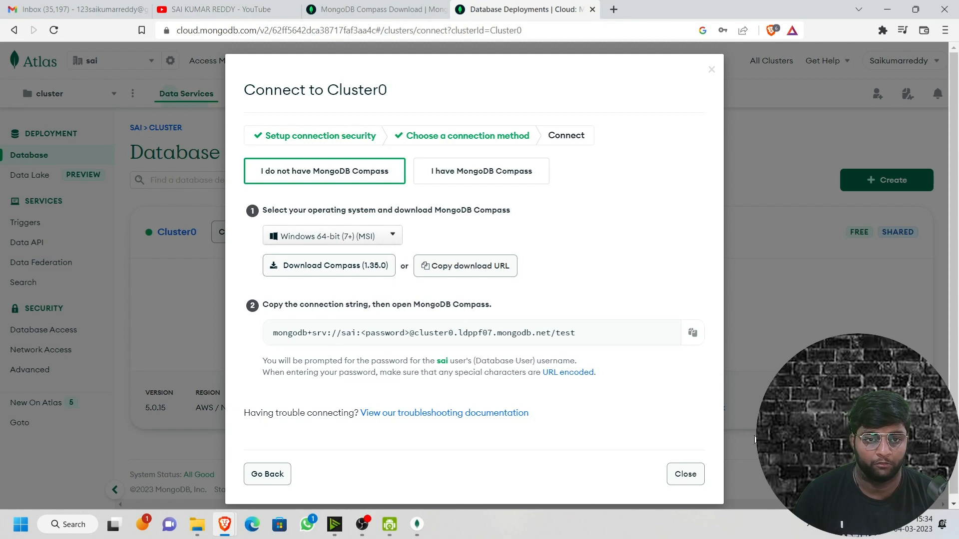
click(693, 333)
click(686, 475)
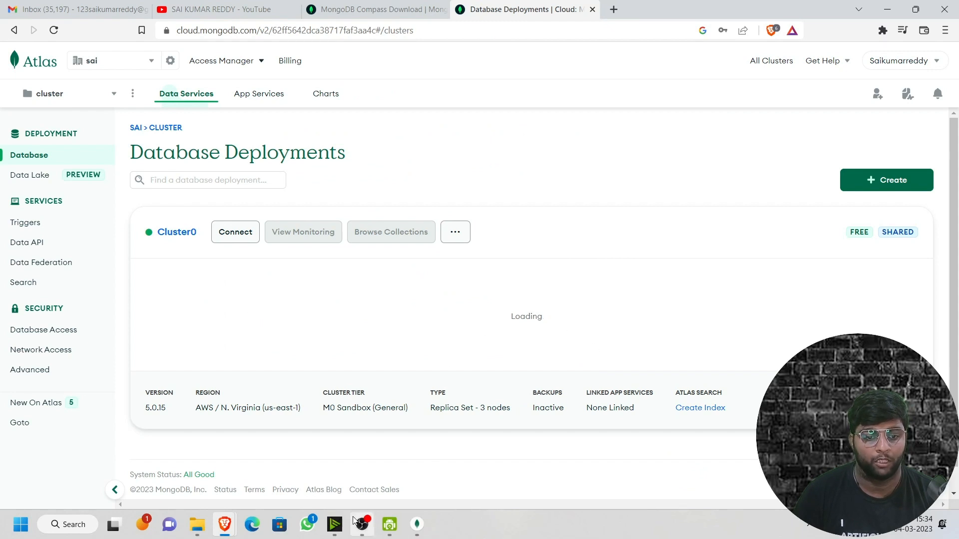
Step: Bring Compass forward and disconnect from the localhost server
click(417, 524)
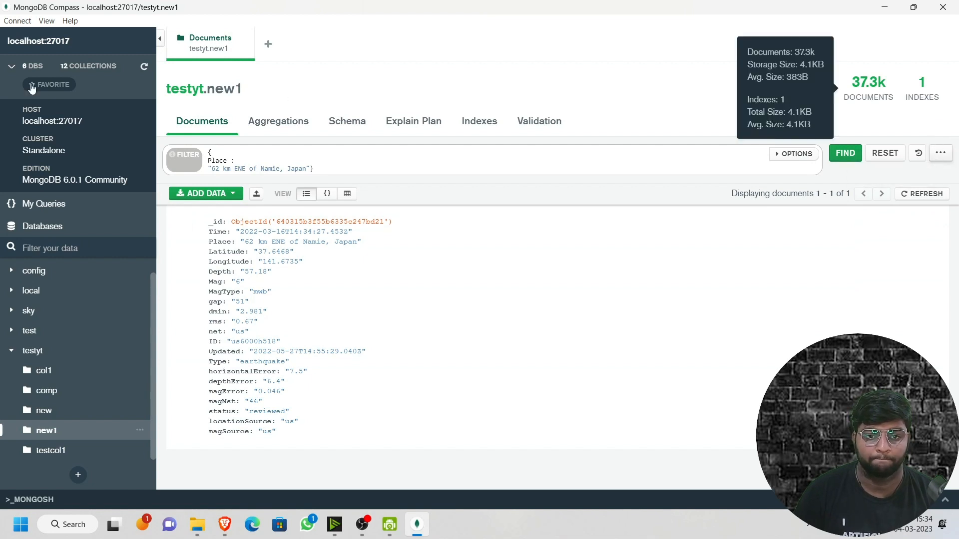
click(13, 67)
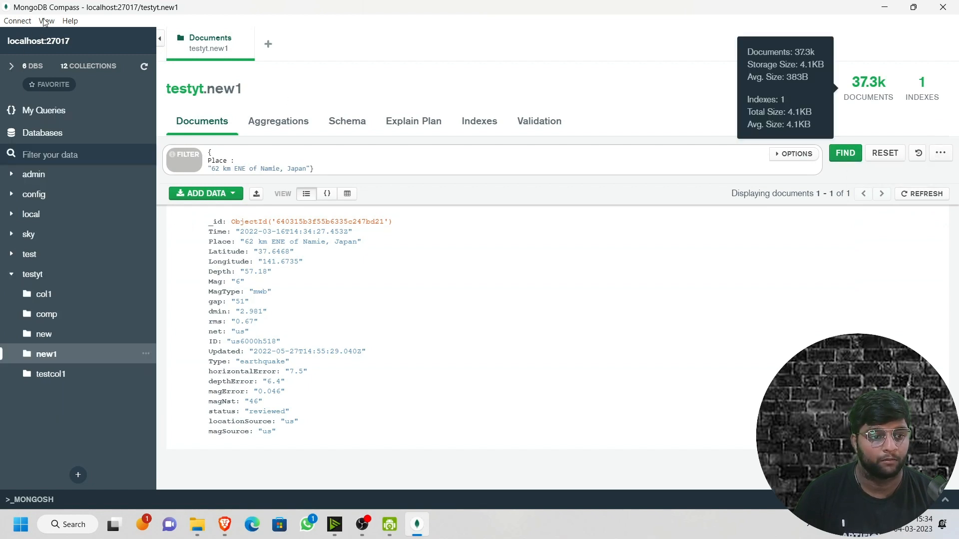
click(74, 45)
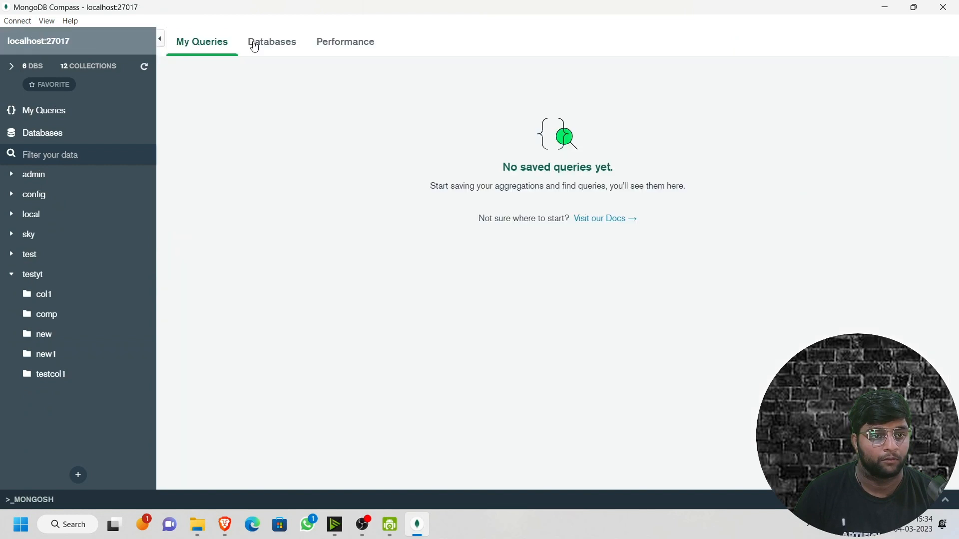
click(9, 24)
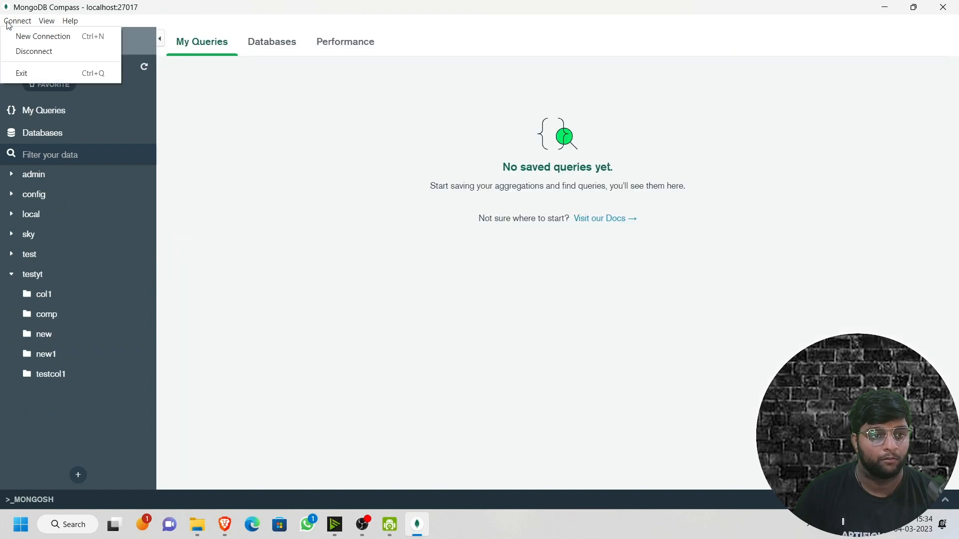
click(40, 52)
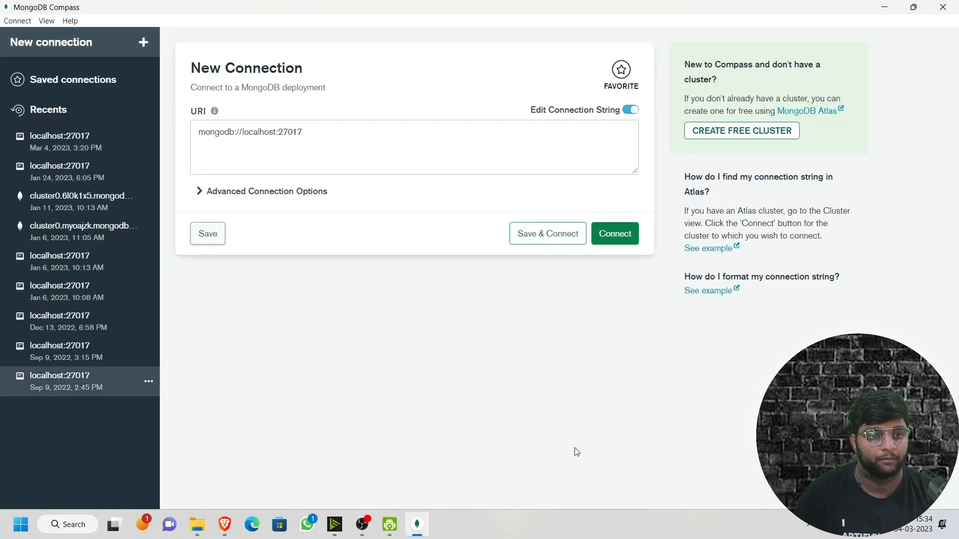
Step: Replace the localhost URI with the Cluster0 Atlas string, filling in the user's password
click(388, 132)
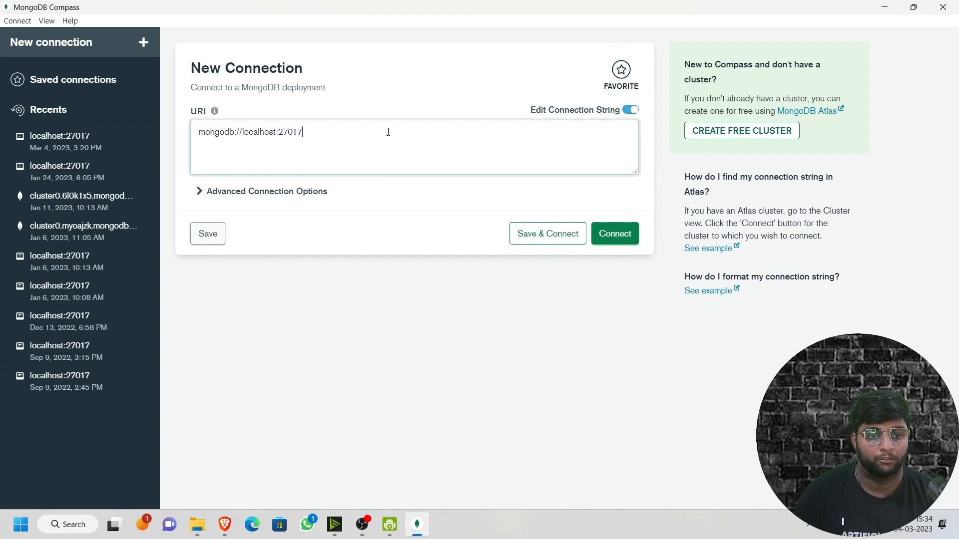
key(ctrl+a)
key(BackSpace)
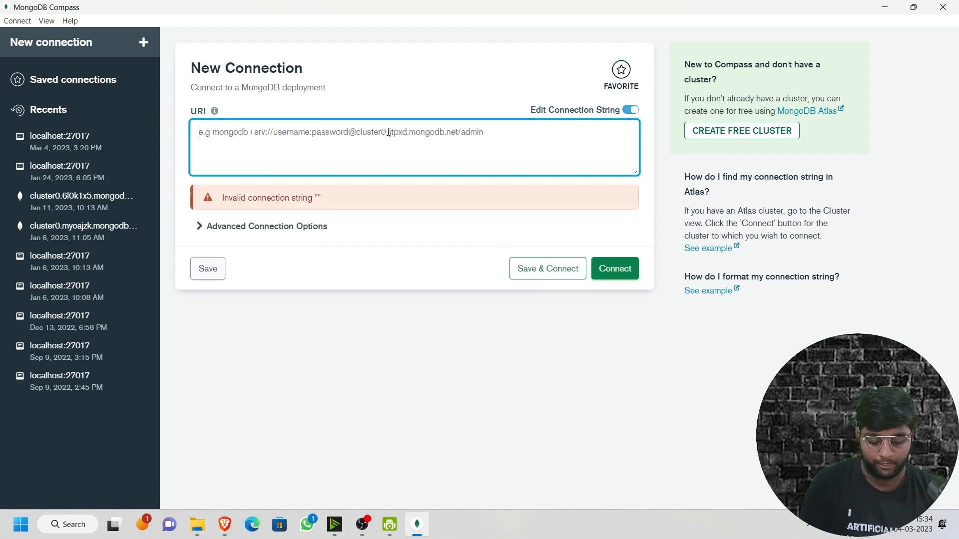
key(ctrl+v)
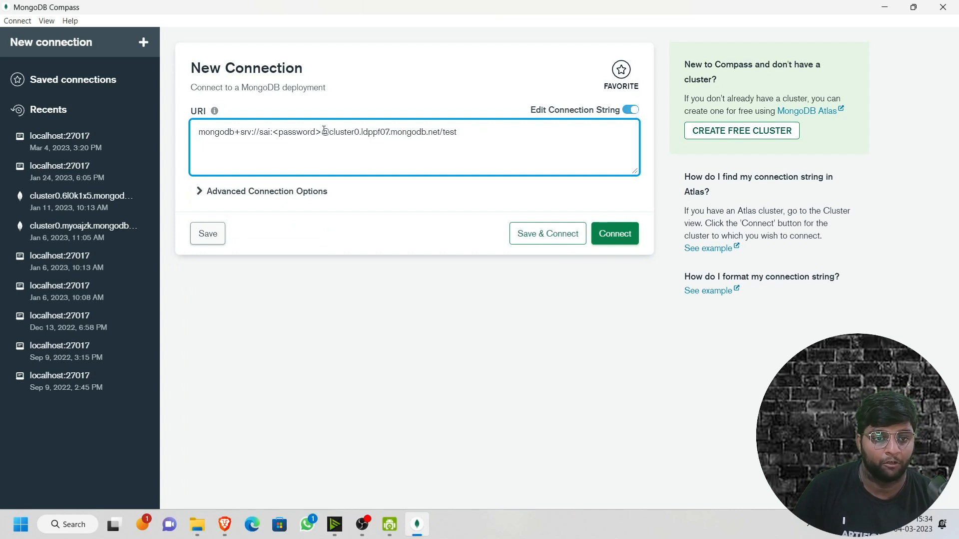
key(BackSpace)
key(BackSpace)
key(BackSpace)
key(BackSpace)
key(BackSpace)
key(BackSpace)
key(BackSpace)
key(BackSpace)
key(BackSpace)
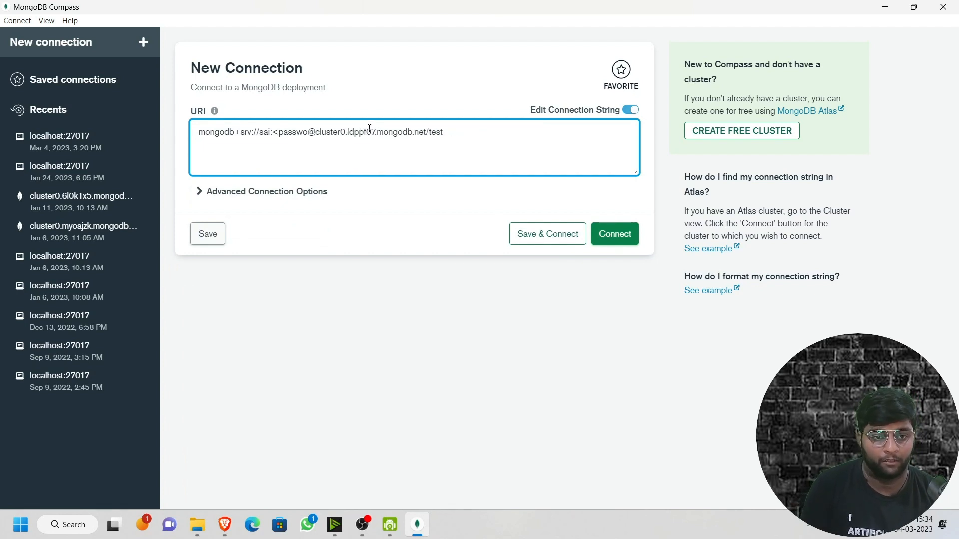
key(BackSpace)
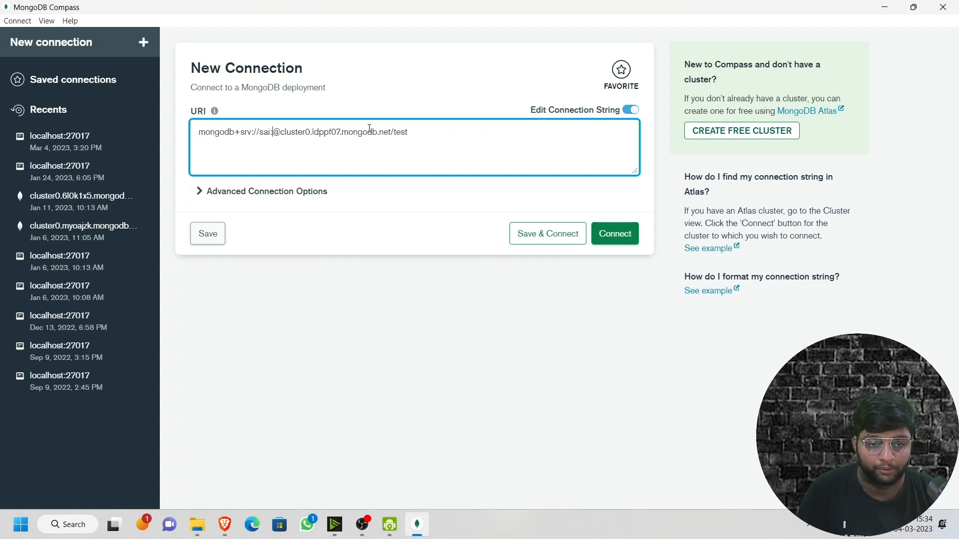
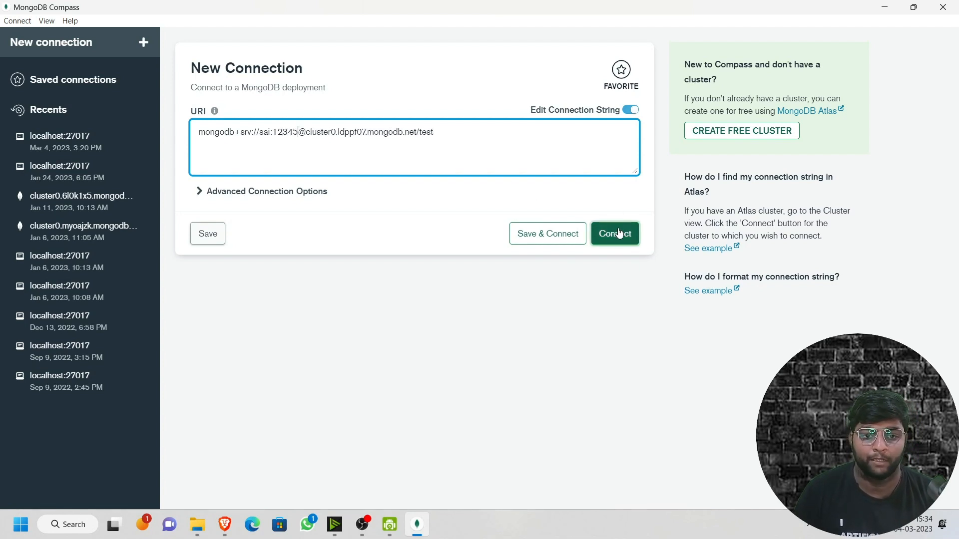
Step: Save the Atlas connection as green favourite 'mongo1' and try connecting
click(548, 233)
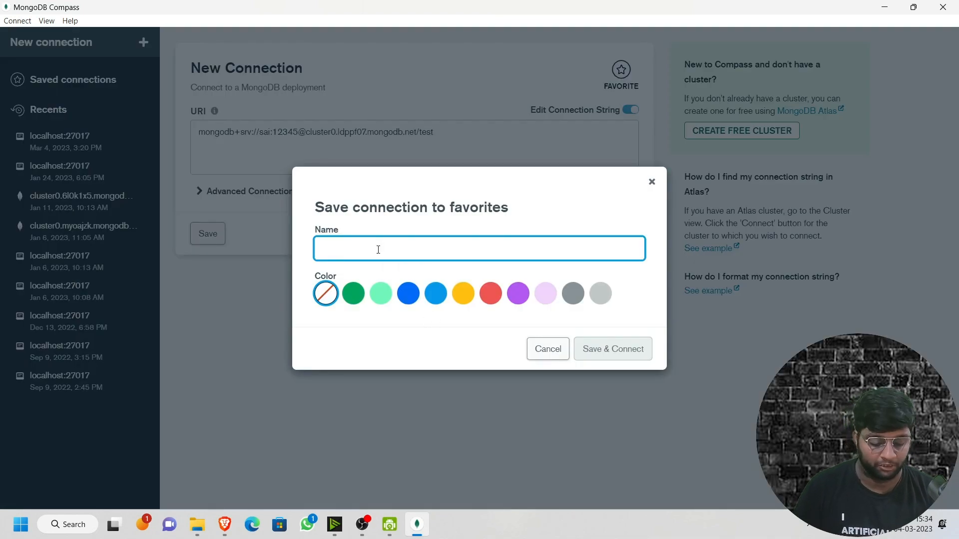
text(mongo1)
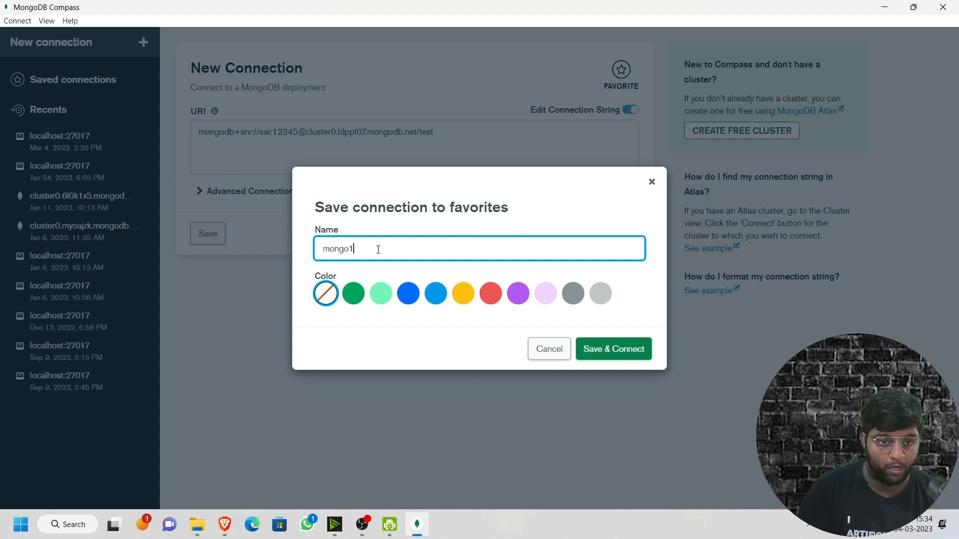
click(353, 293)
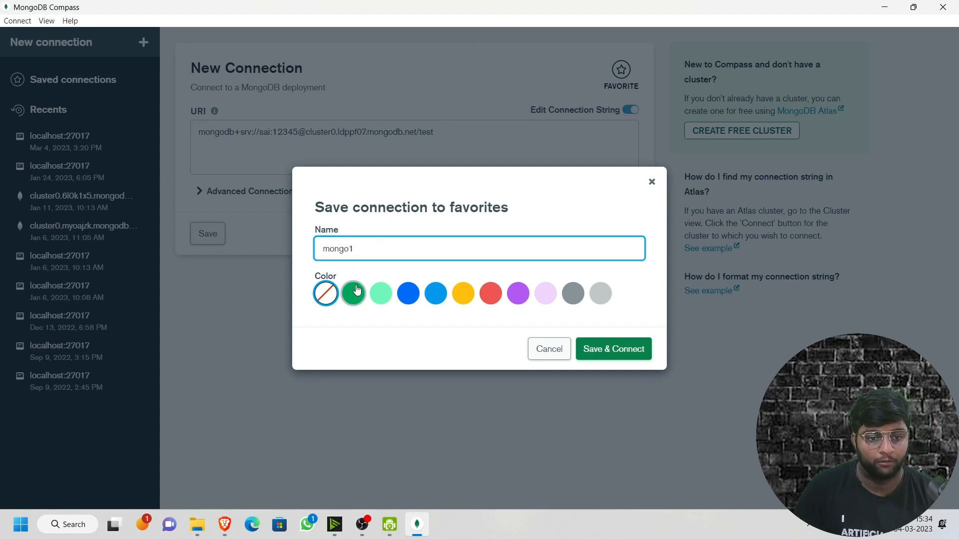
click(634, 350)
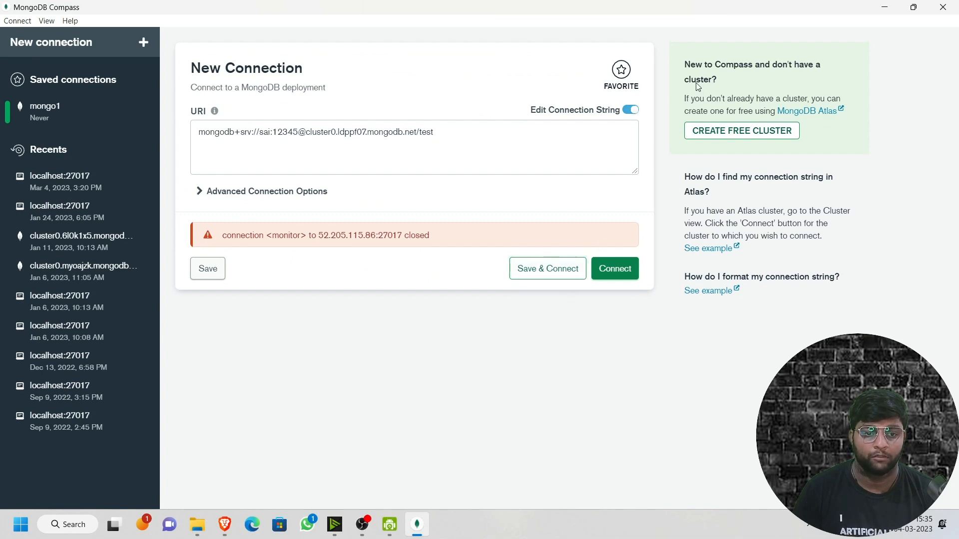
Step: Minimize Compass and reload the Atlas Database Deployments page
click(885, 8)
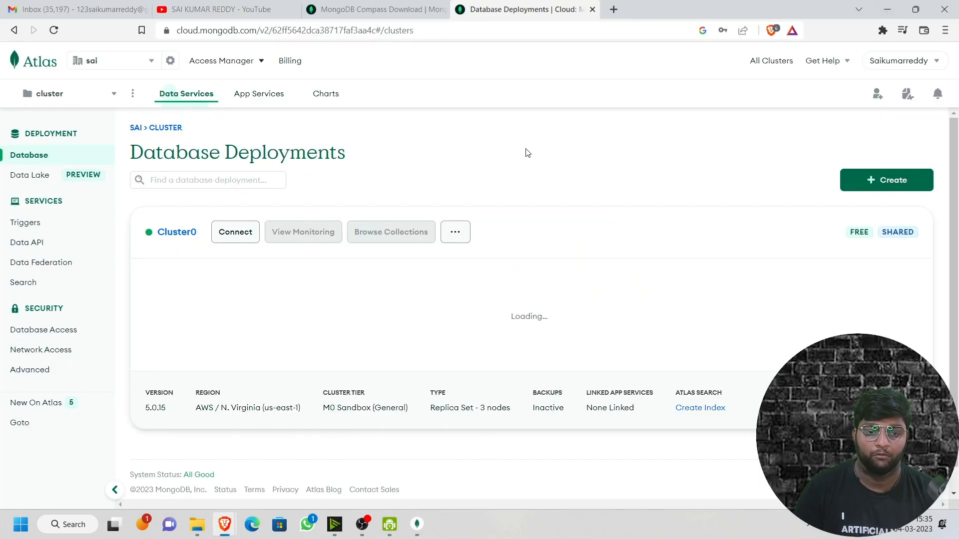
click(53, 30)
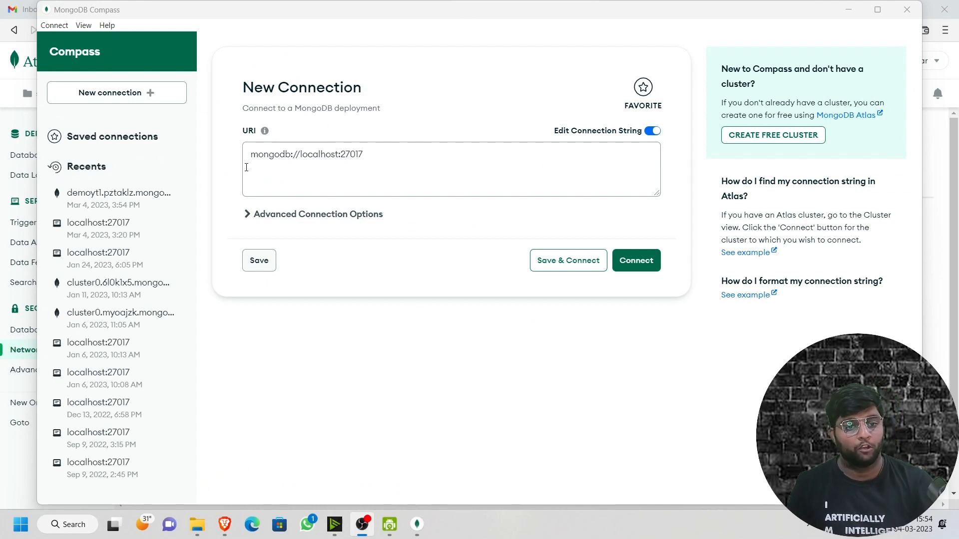
Step: Empty Compass's connection URI field and minimize Compass to reveal Atlas Network Access
click(293, 182)
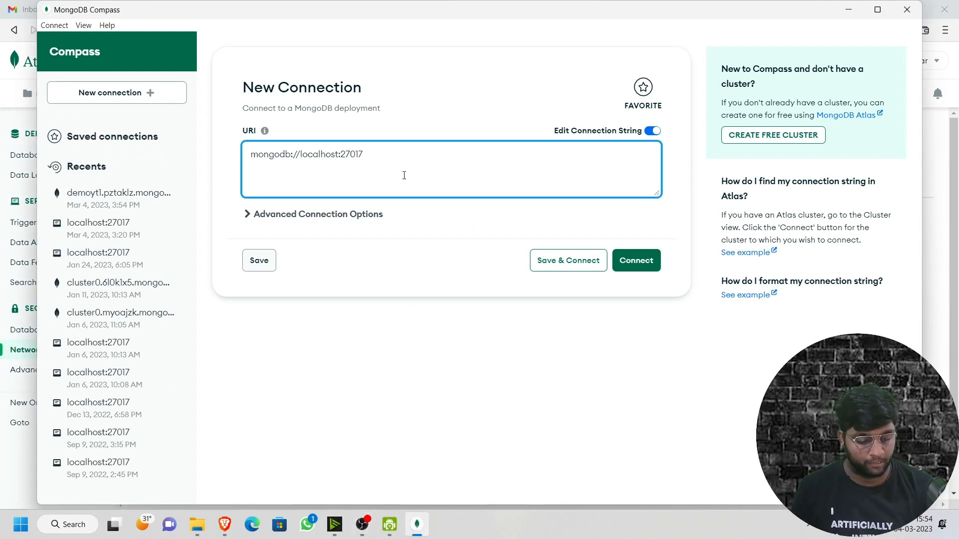
key(ctrl+a)
key(ctrl+v)
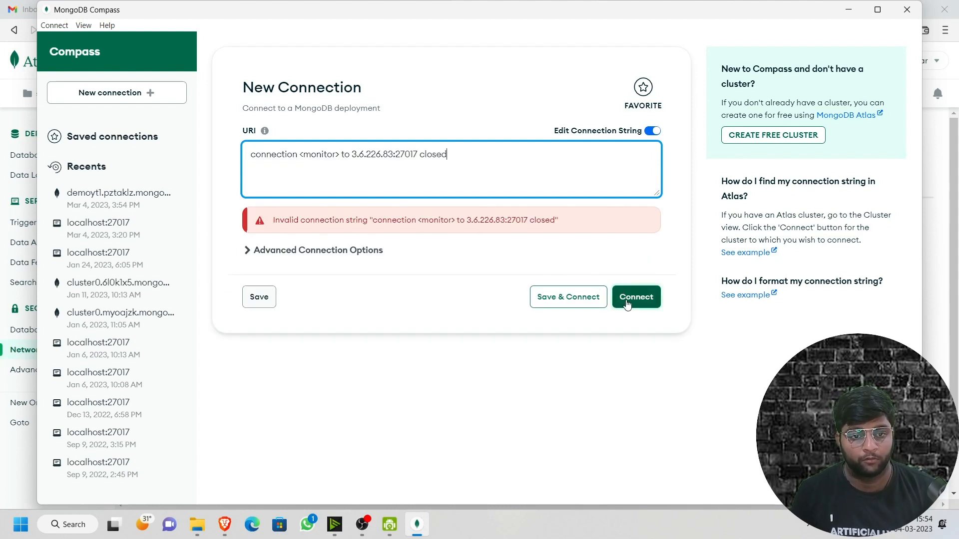
key(ctrl+a)
key(BackSpace)
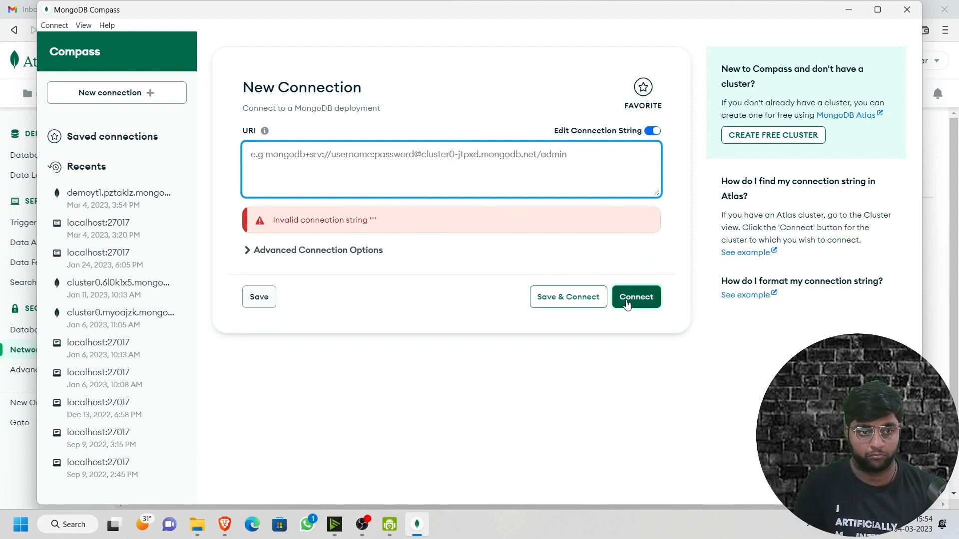
click(848, 9)
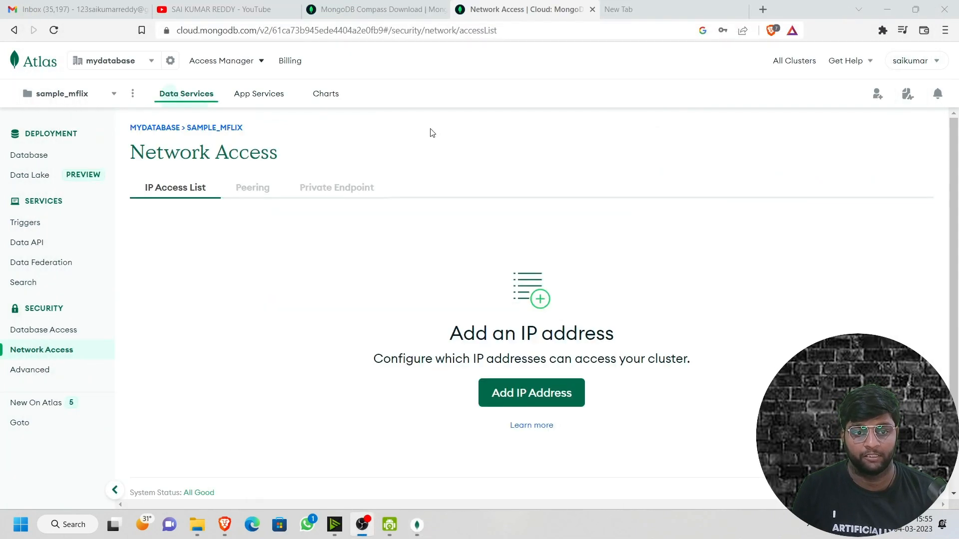
Step: Add this machine's current IP address to demoyt1's access list
click(37, 154)
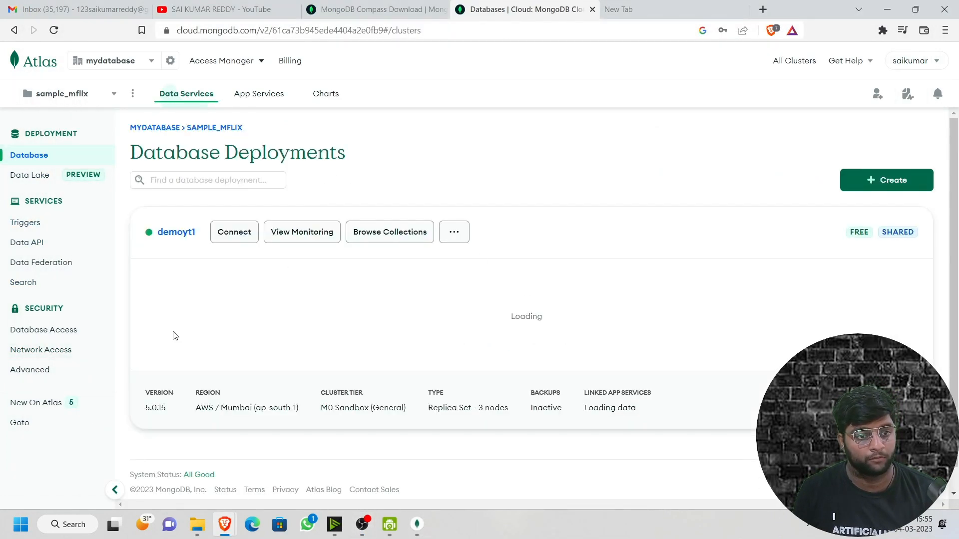
click(231, 243)
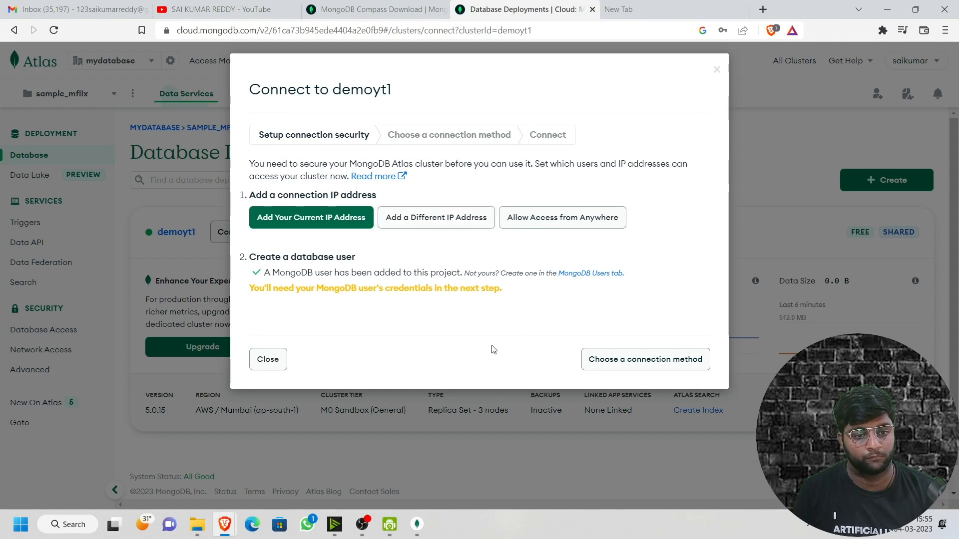
click(272, 361)
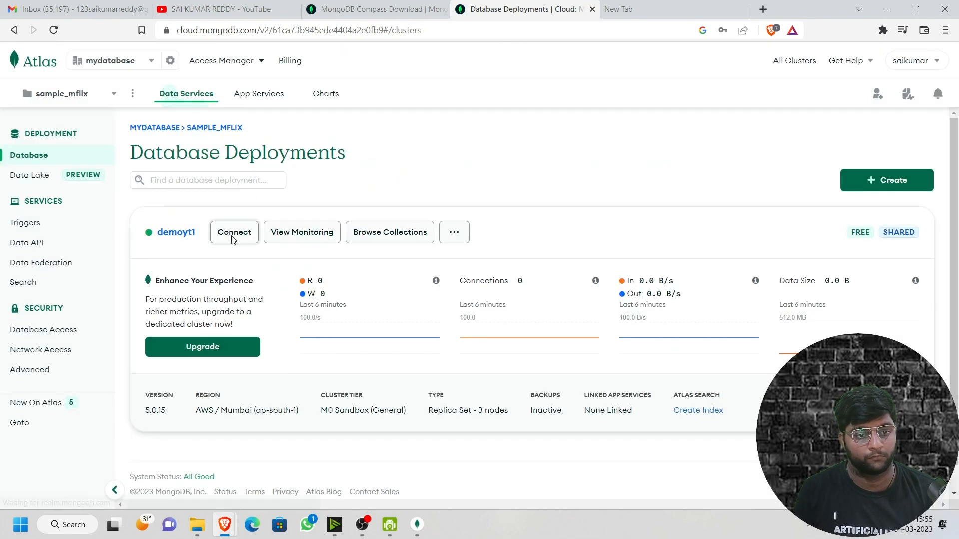
click(232, 235)
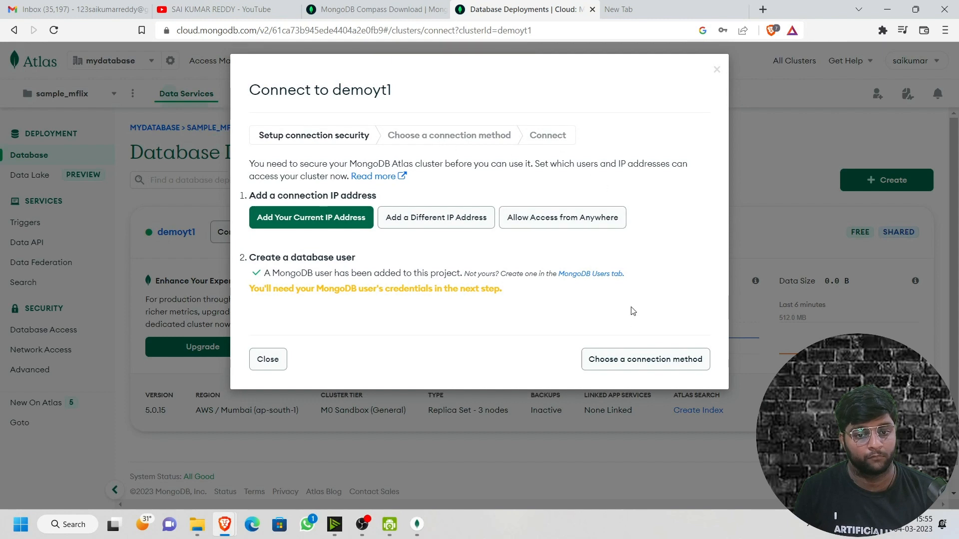
click(646, 359)
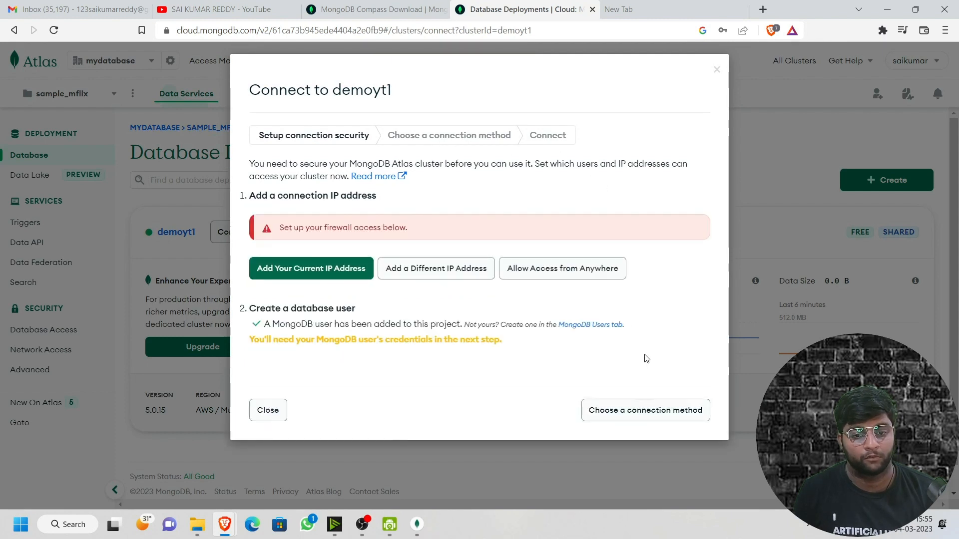
click(297, 269)
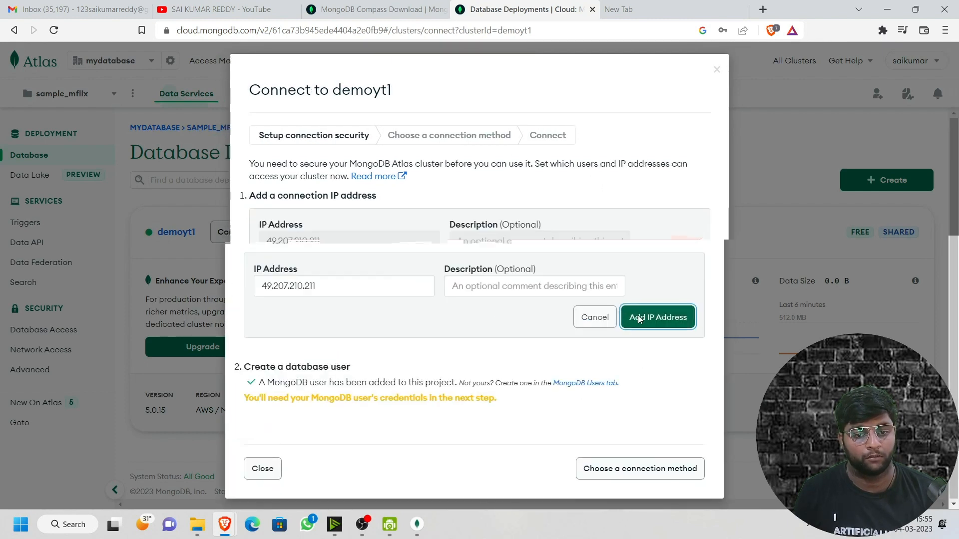
click(649, 318)
Step: Copy demoyt1's connection string for MongoDB Compass 1.12 or later
click(655, 359)
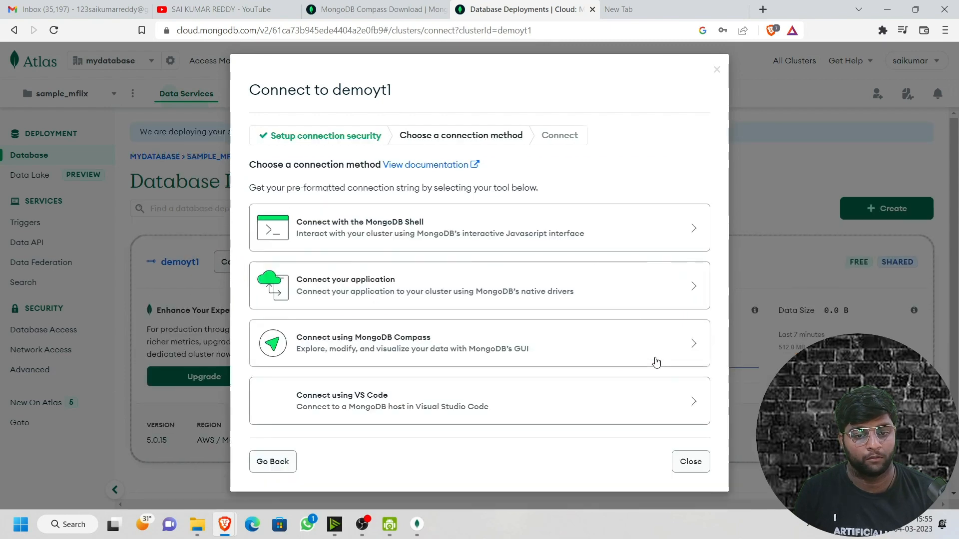
click(383, 349)
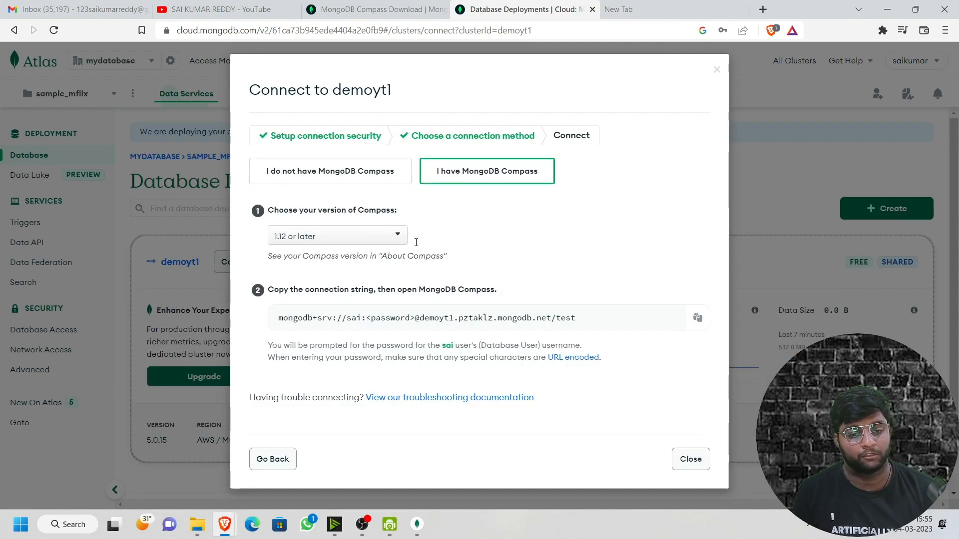
click(388, 236)
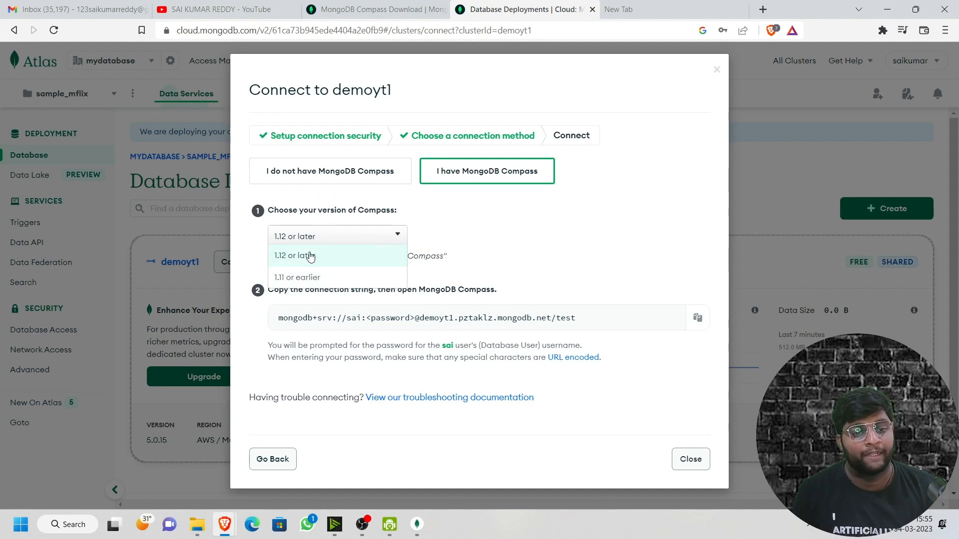
click(290, 255)
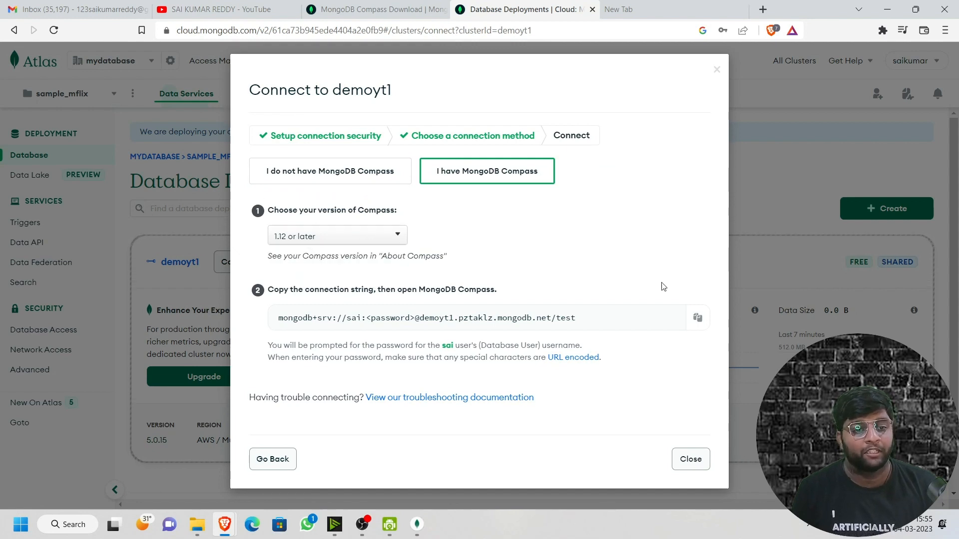
click(697, 318)
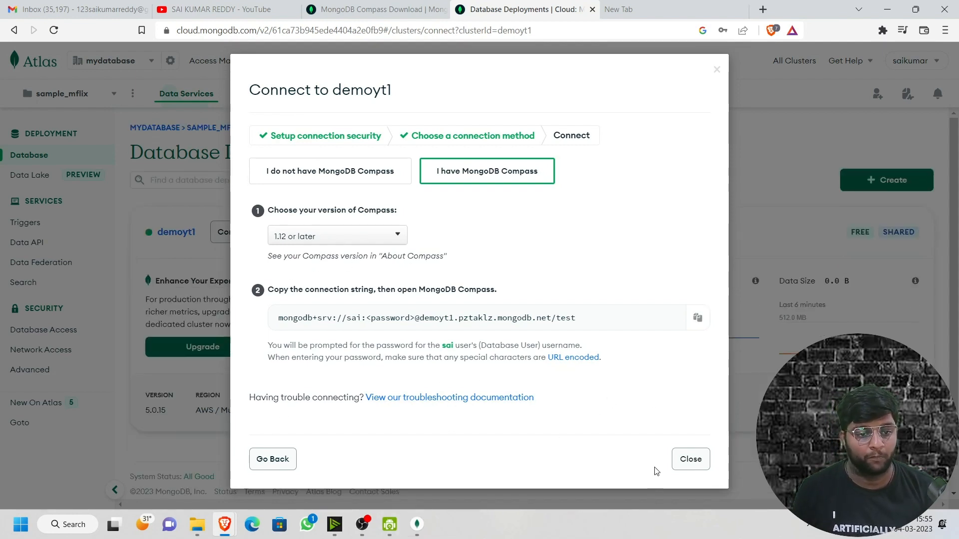
click(691, 459)
click(238, 232)
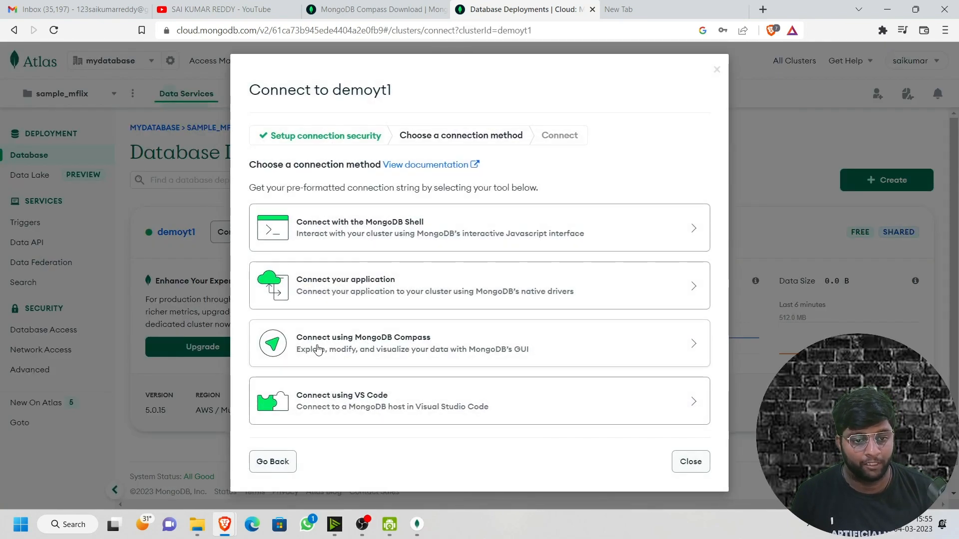
click(344, 348)
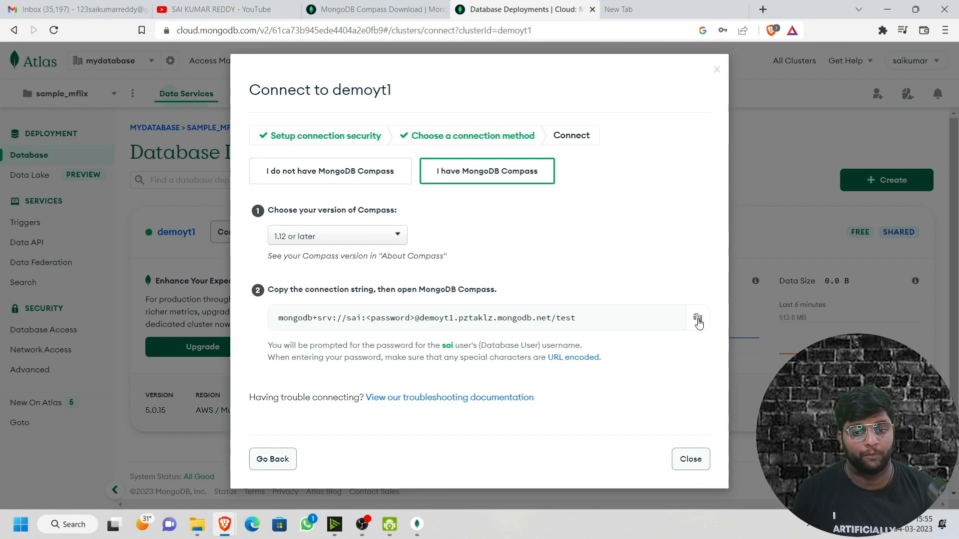
click(698, 318)
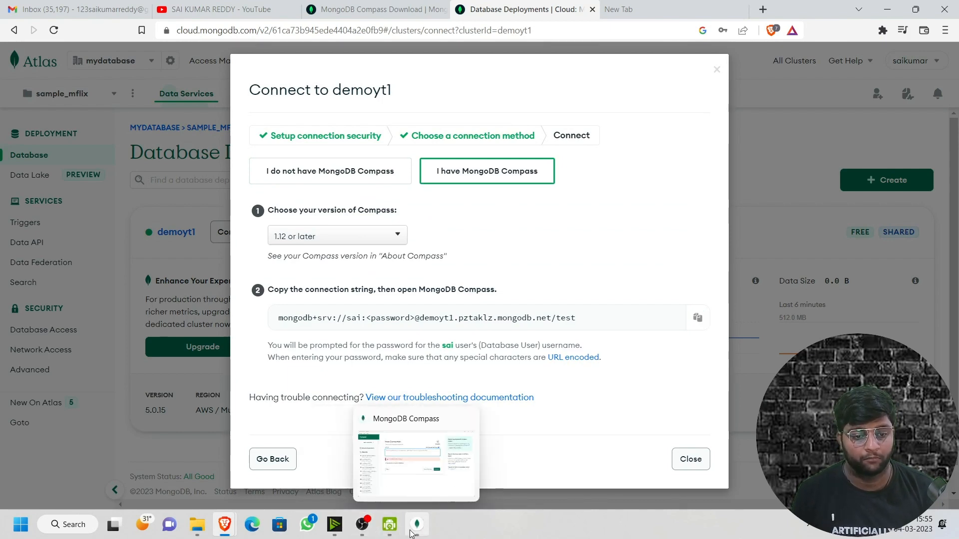
Step: Connect Compass to demoyt1 using the pasted string with the user's password, then minimize it
click(414, 501)
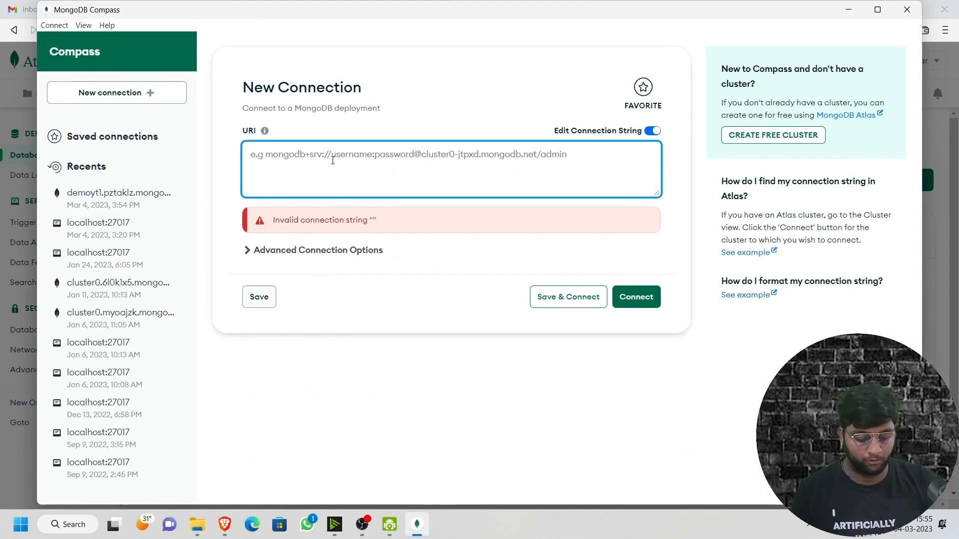
key(ctrl+v)
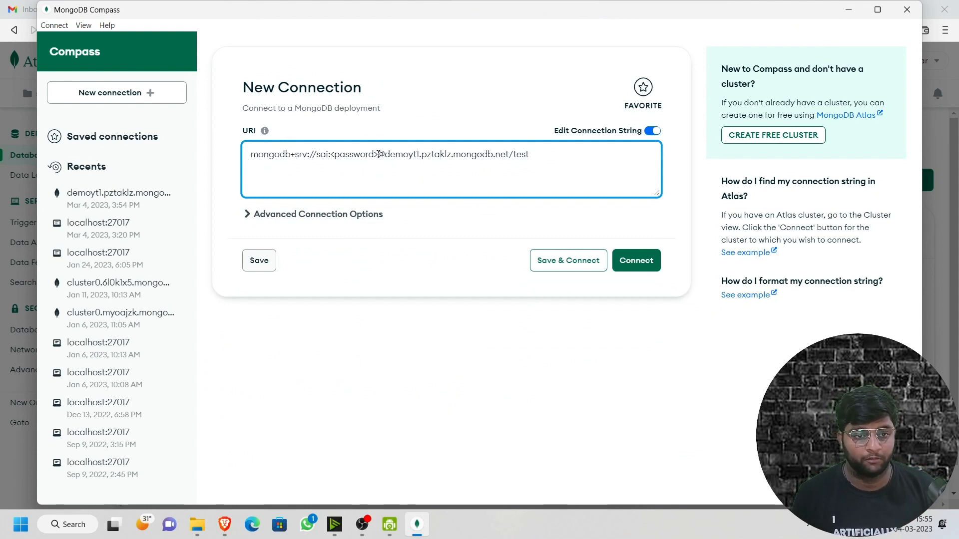
key(BackSpace)
key(BackSpace)
key(BackSpace)
key(BackSpace)
key(BackSpace)
key(BackSpace)
key(BackSpace)
key(BackSpace)
key(BackSpace)
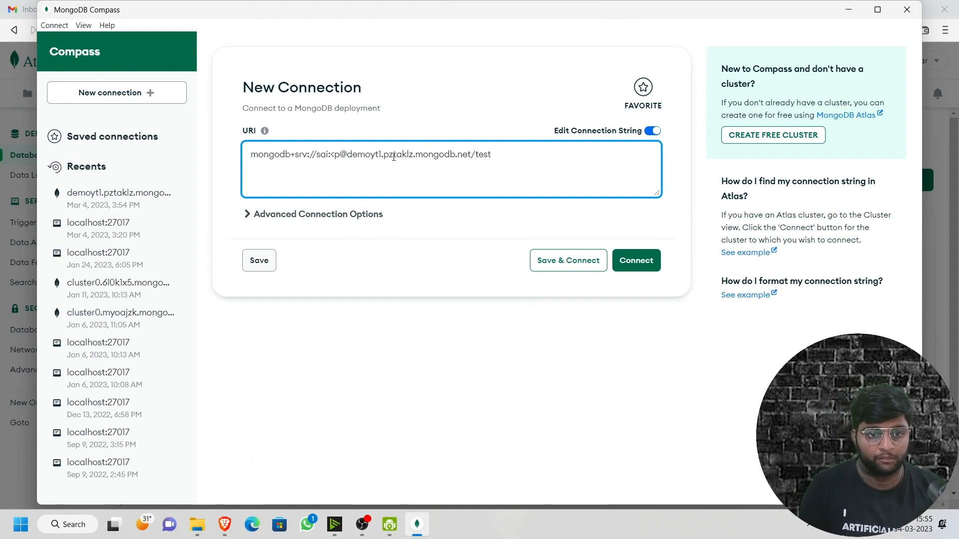
key(BackSpace)
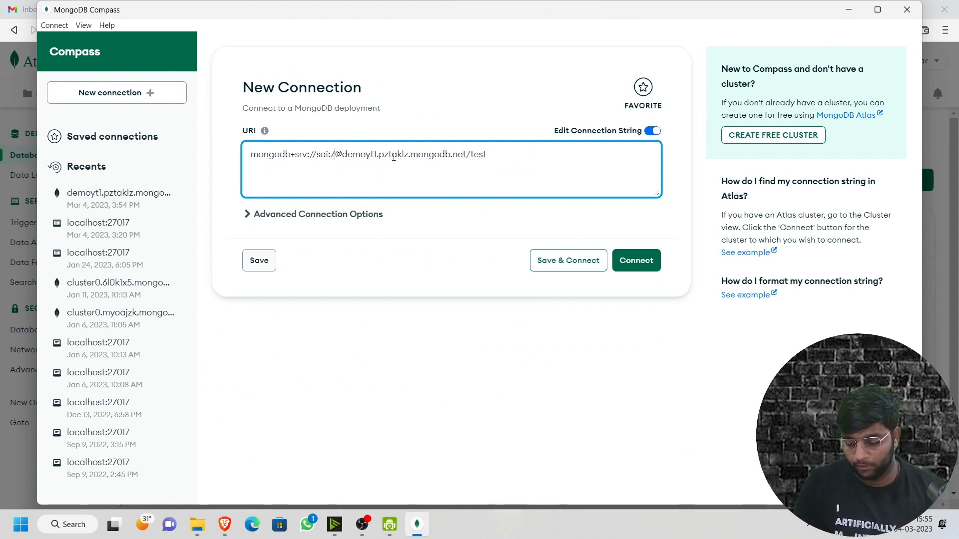
click(635, 260)
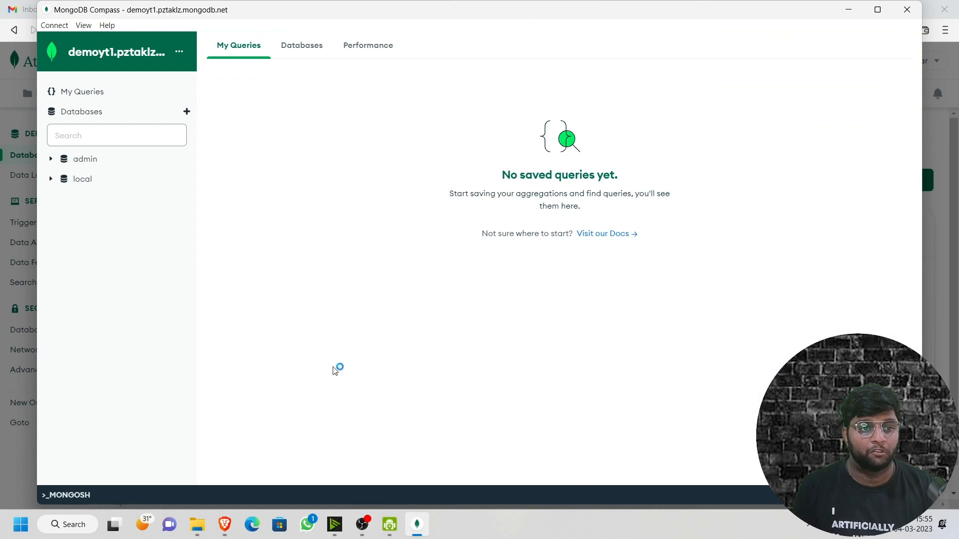
click(848, 9)
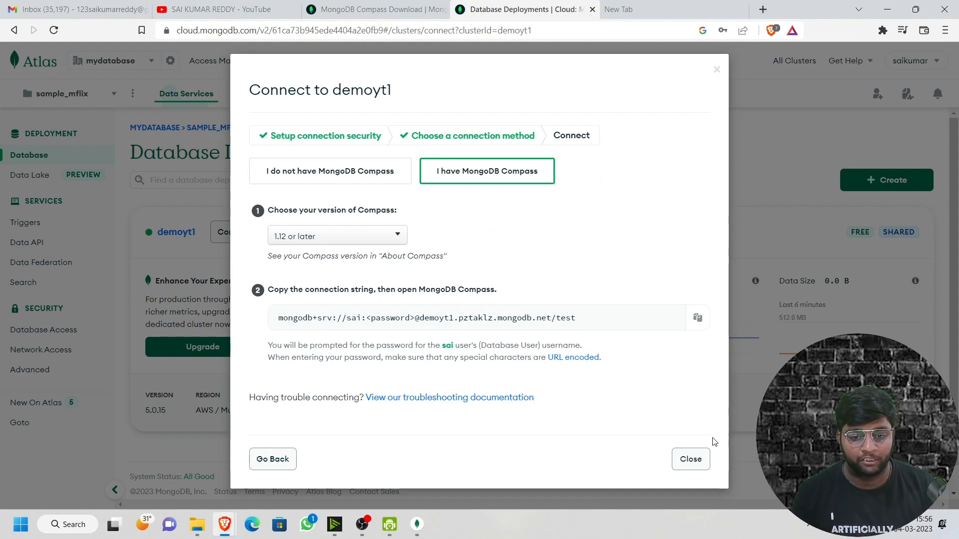
Step: Change the Atlas IP access entry from /32 to /30, then return to Database Deployments
click(695, 460)
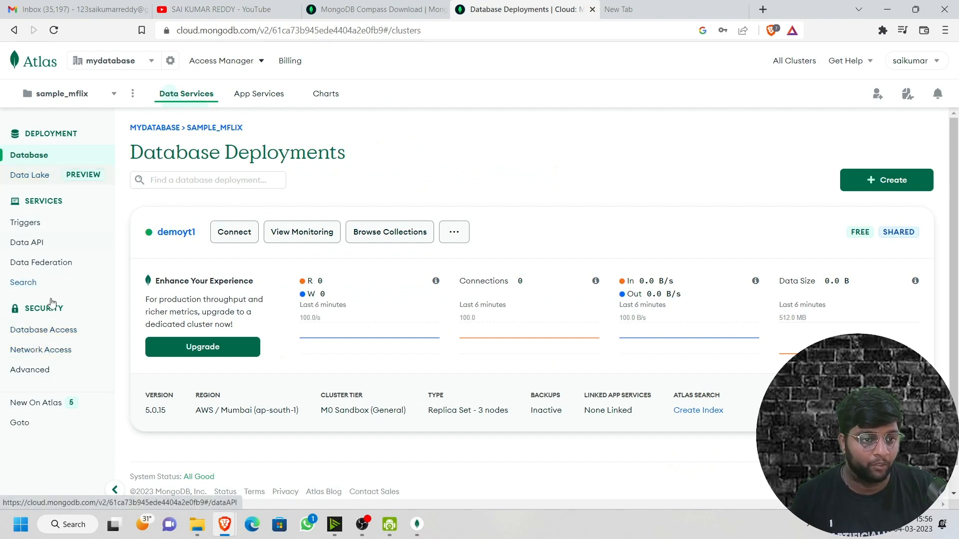
click(50, 351)
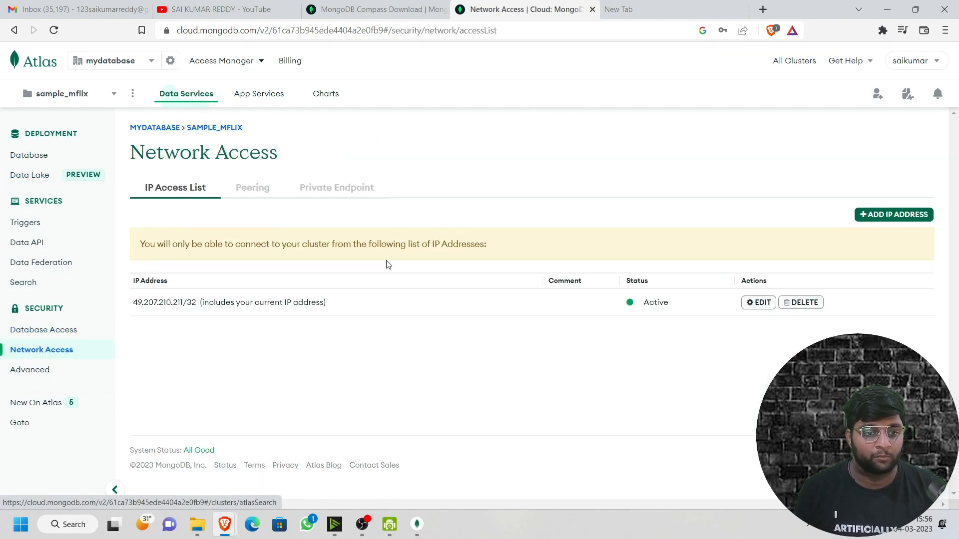
click(770, 308)
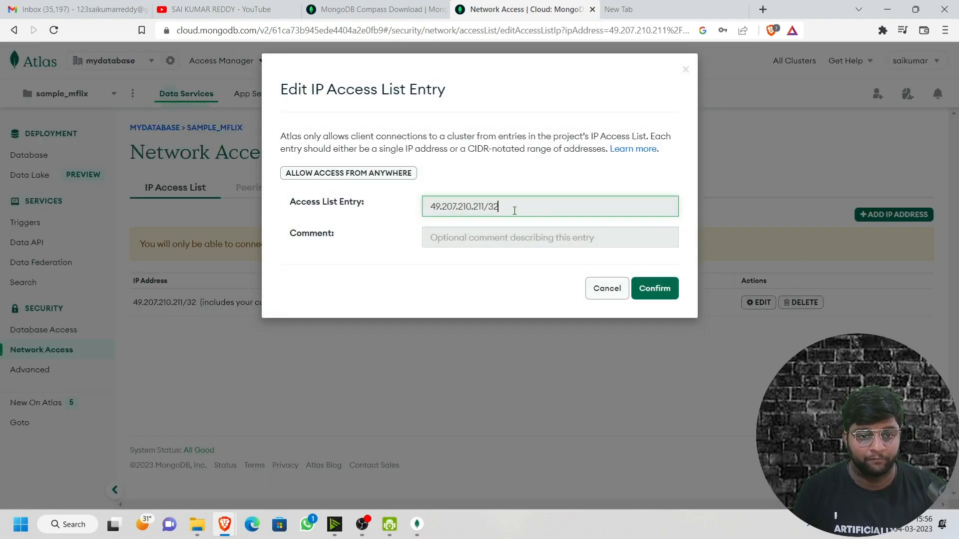
key(BackSpace)
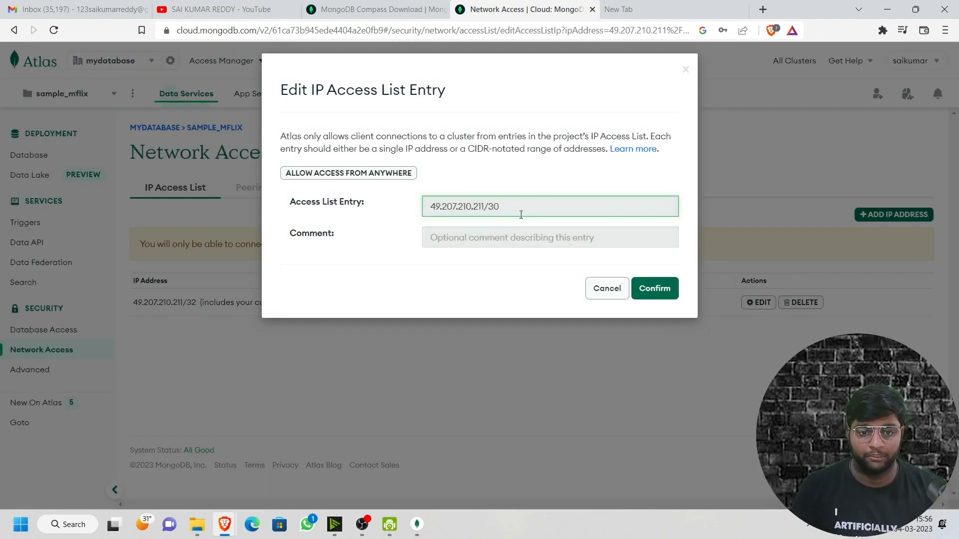
click(674, 290)
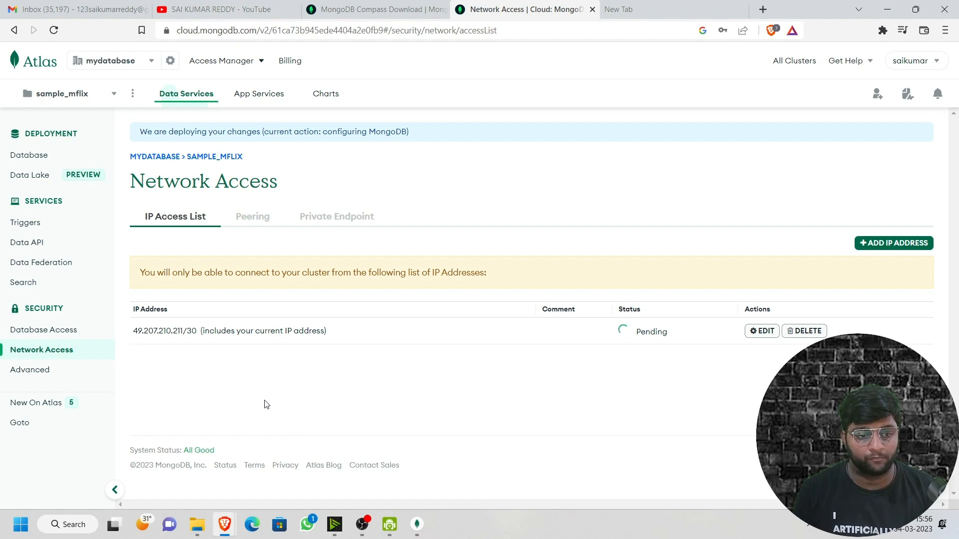
click(29, 164)
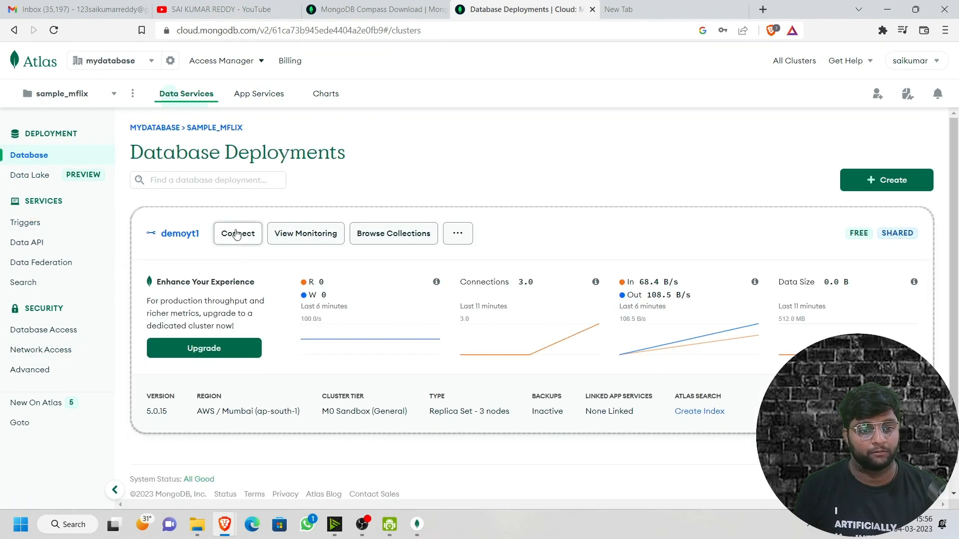
Step: Copy demoyt1's MongoDB Compass connection string from Atlas and switch back to Compass
click(236, 234)
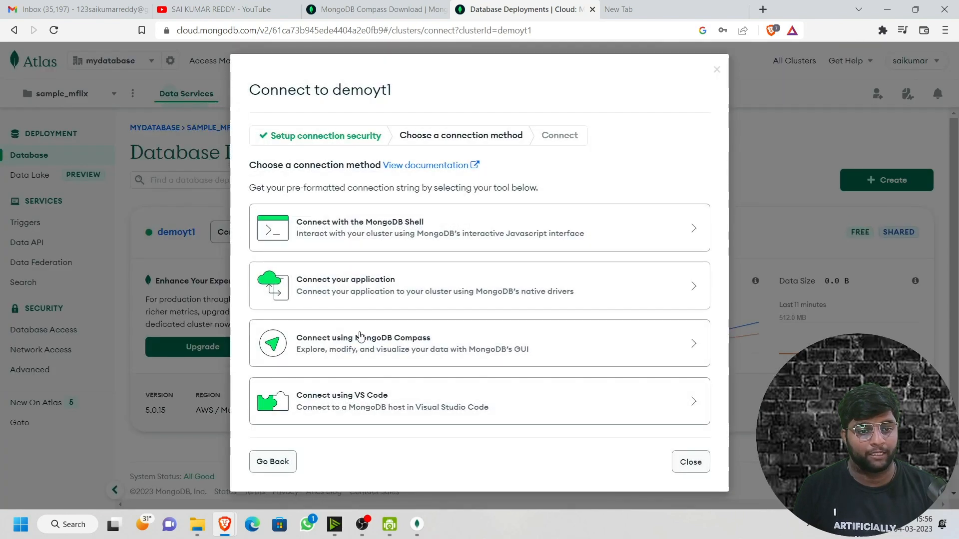
click(360, 338)
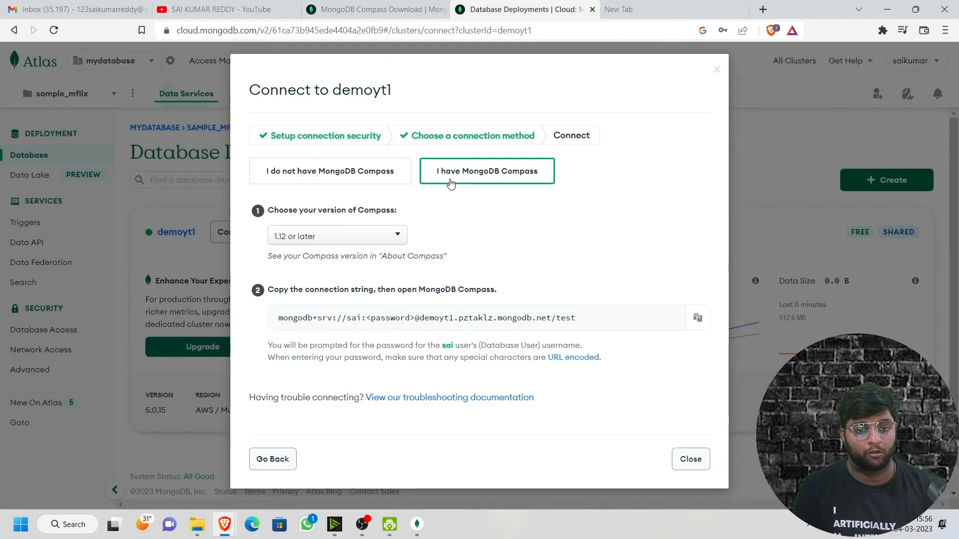
click(696, 319)
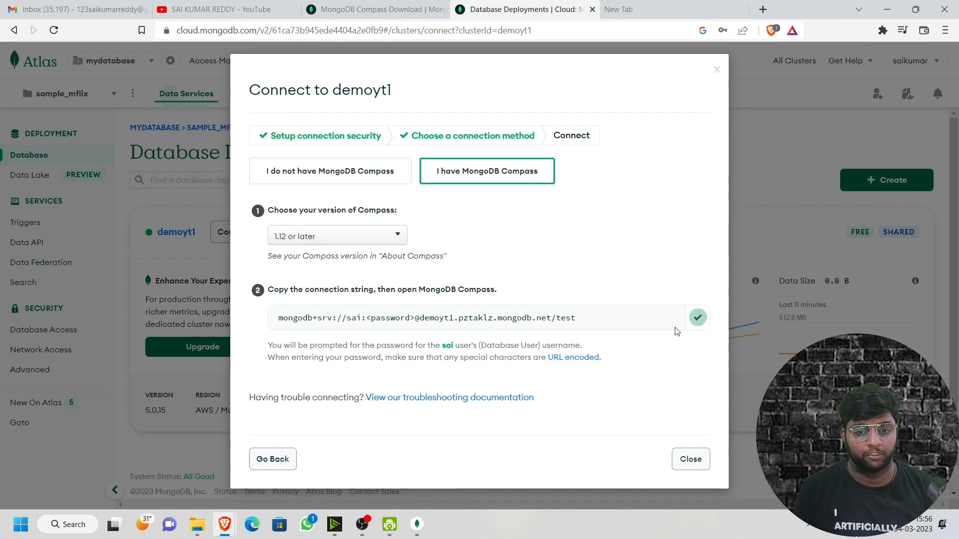
click(417, 524)
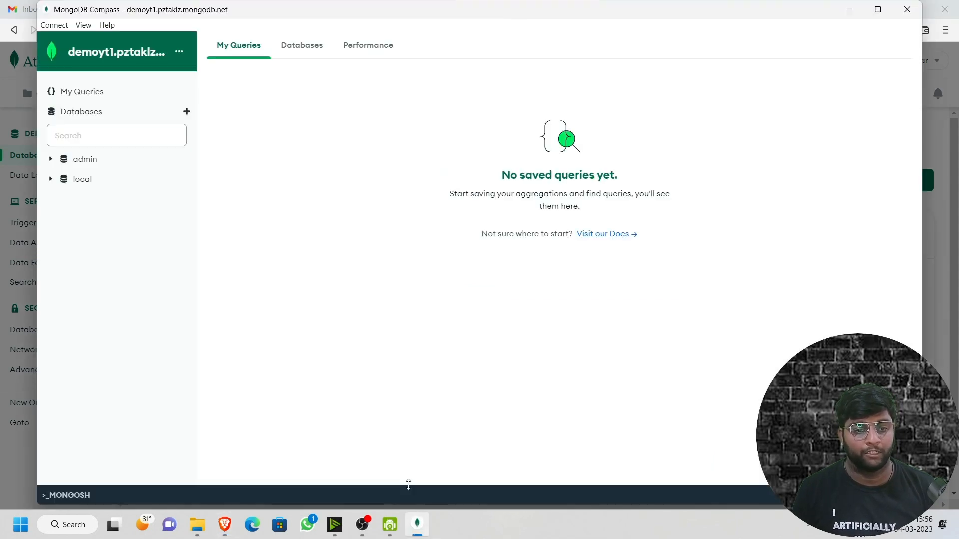
Step: Disconnect, paste the fresh connection string and enter the database user's password in it
click(54, 25)
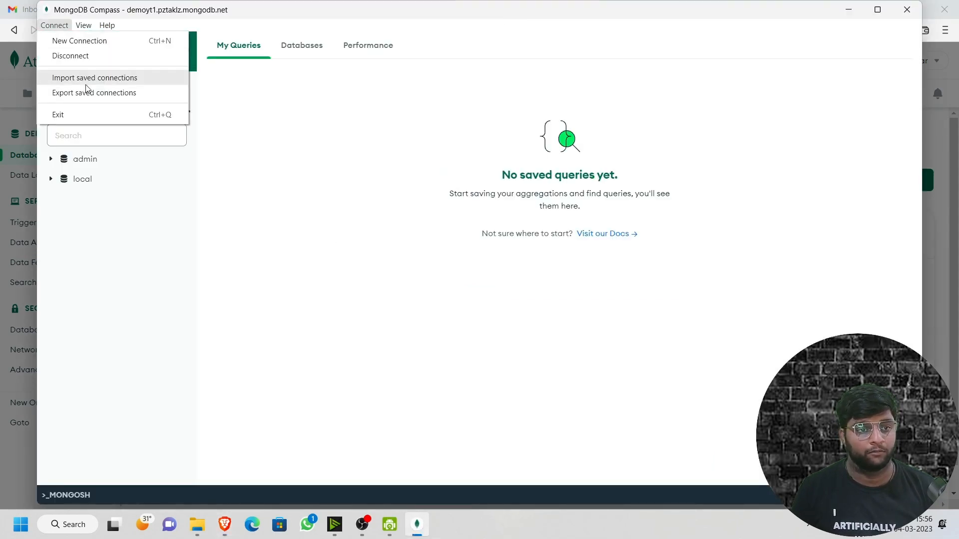
click(66, 55)
click(375, 169)
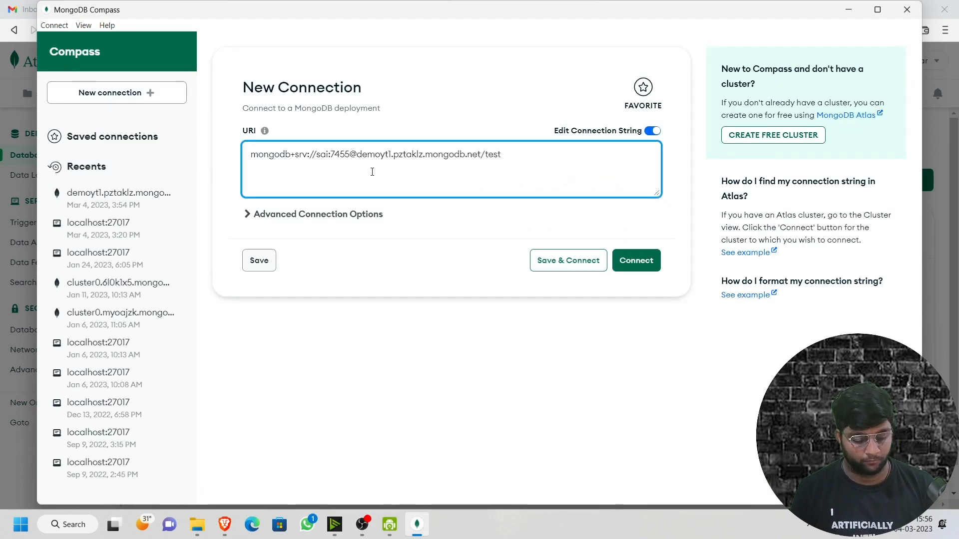
key(ctrl+a)
key(ctrl+v)
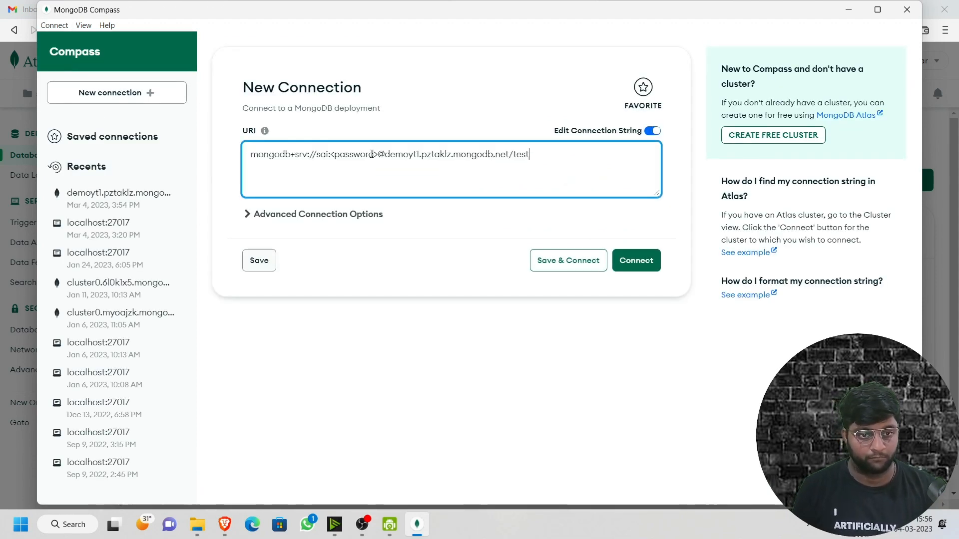
key(BackSpace)
key(BackSpace)
key(BackSpace)
key(BackSpace)
key(BackSpace)
key(BackSpace)
key(BackSpace)
key(BackSpace)
key(BackSpace)
key(BackSpace)
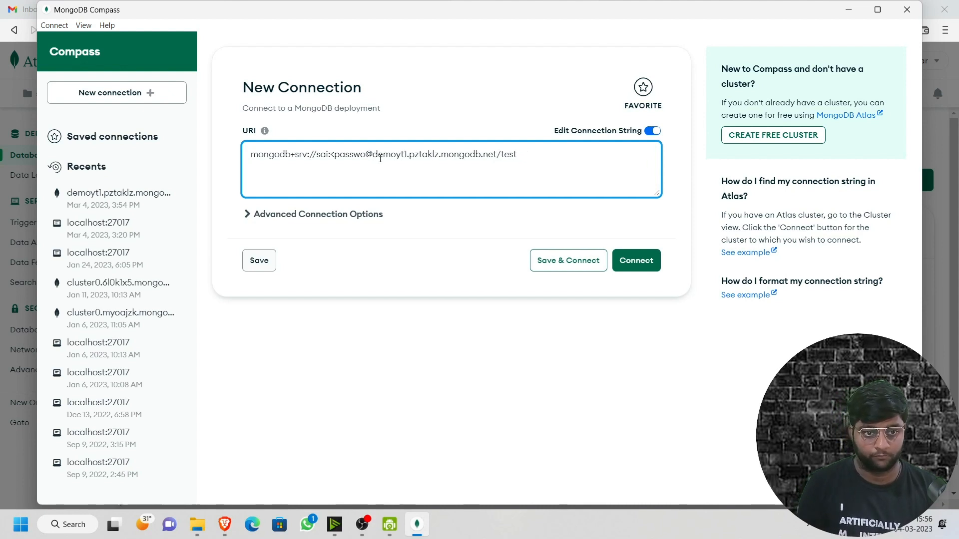
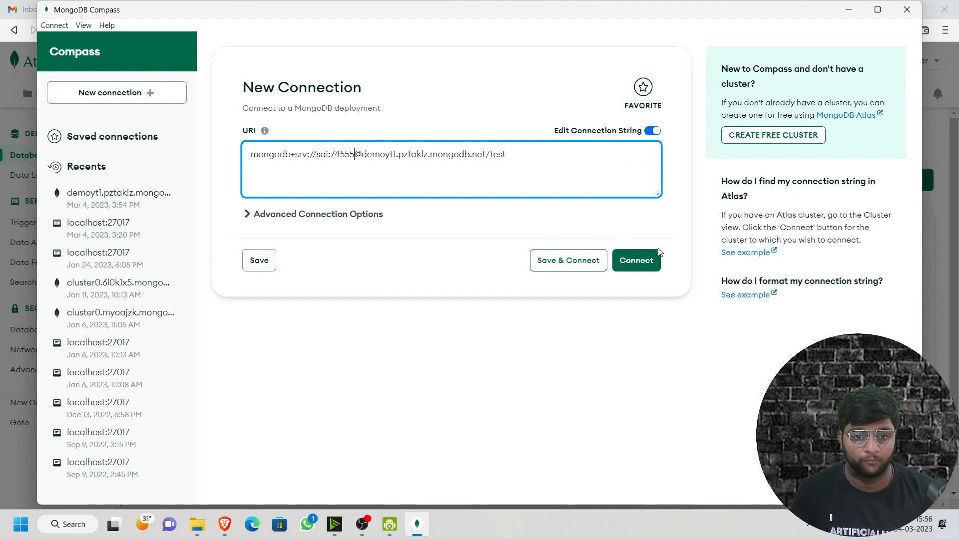
Step: After the auth failure, remove the extra password digit, reconnect to demoyt1, and minimize Compass
click(649, 264)
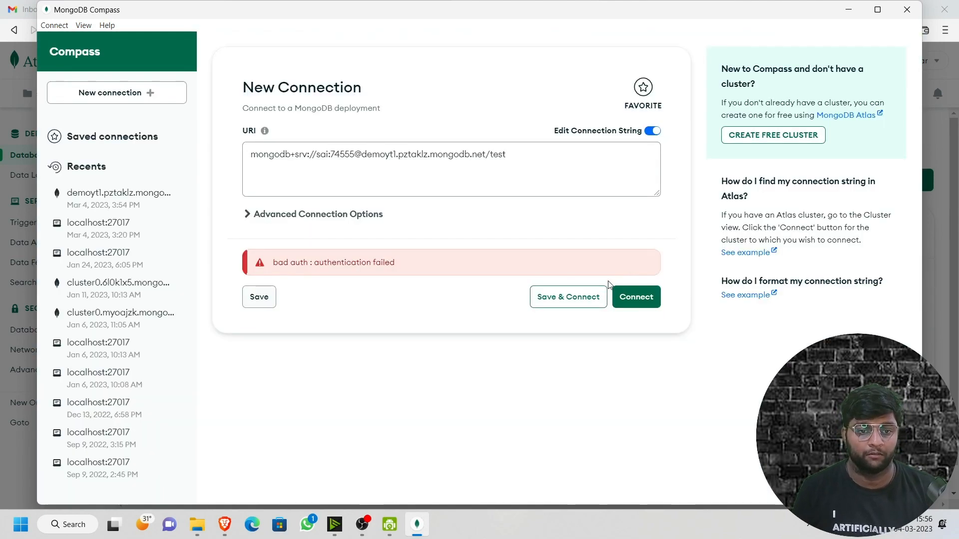
click(354, 155)
key(BackSpace)
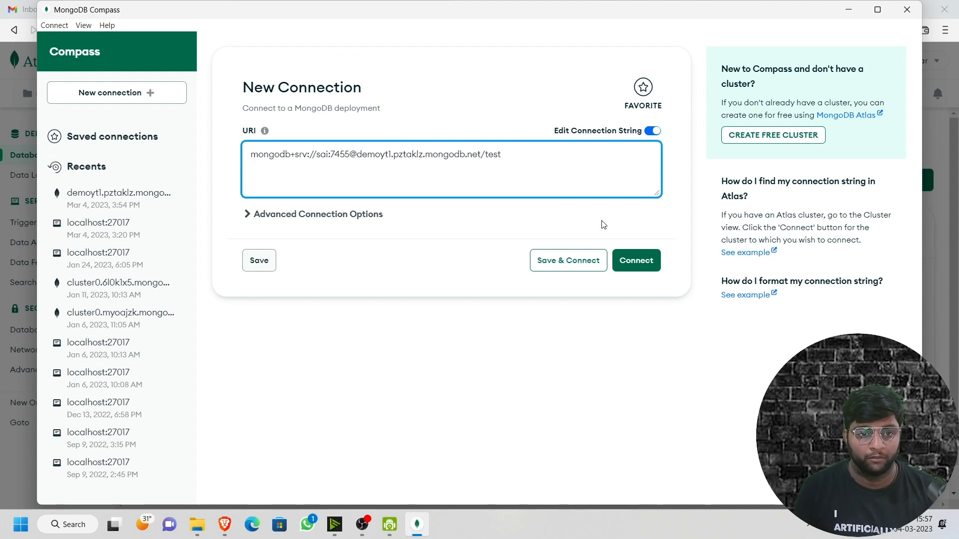
click(623, 267)
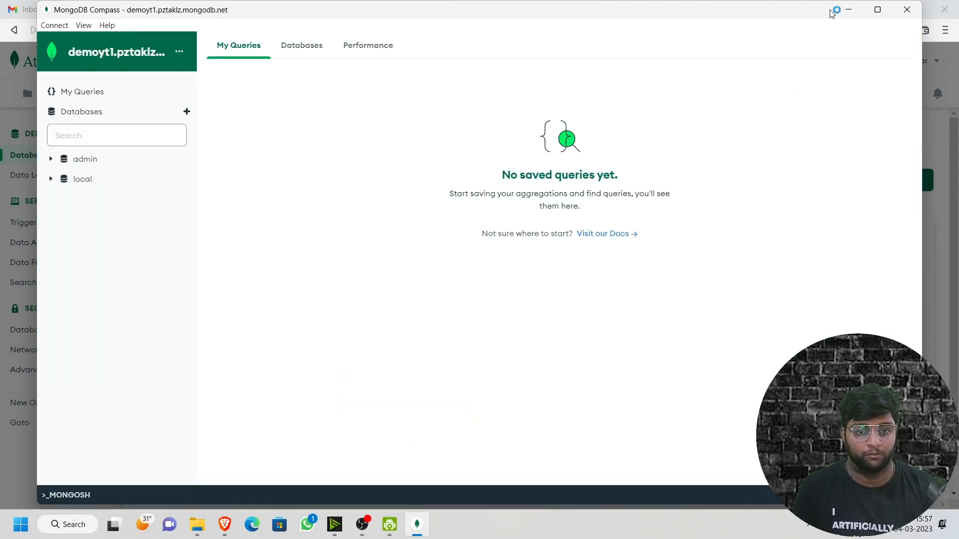
click(848, 10)
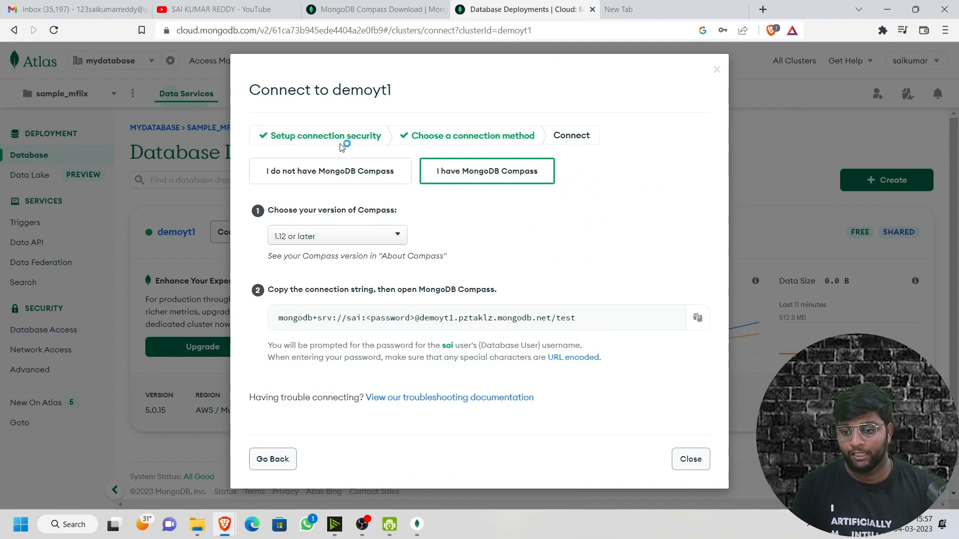
Step: Delete the existing entry from the Atlas IP Access List
click(705, 462)
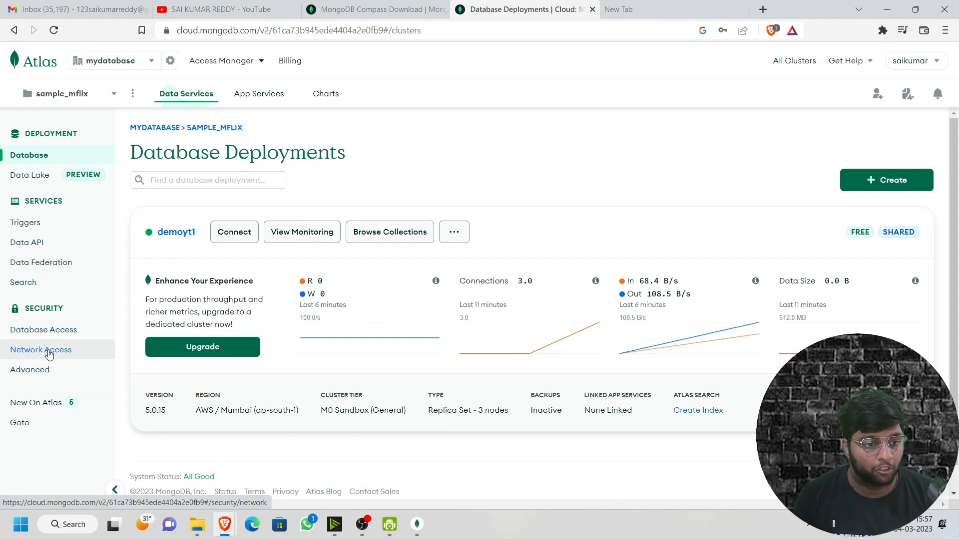
click(48, 351)
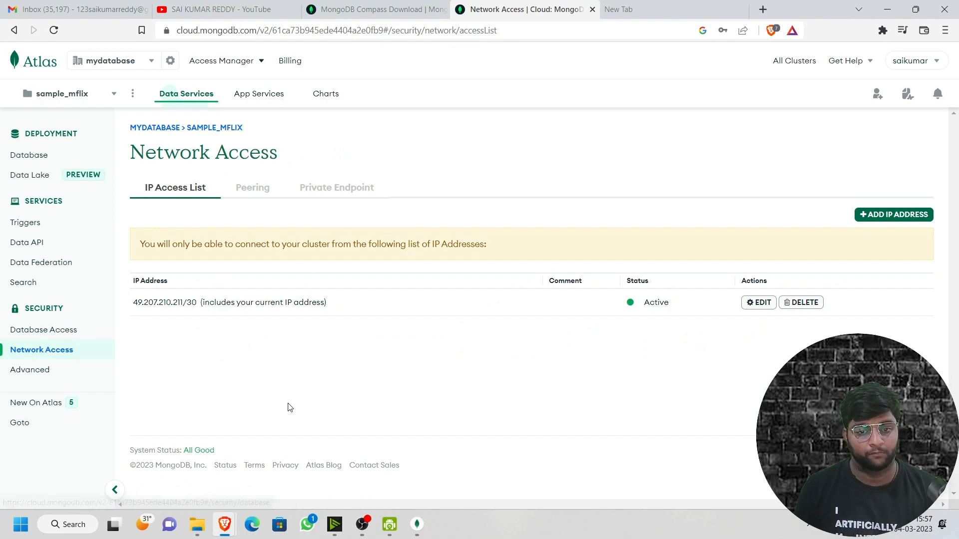
click(796, 303)
click(657, 174)
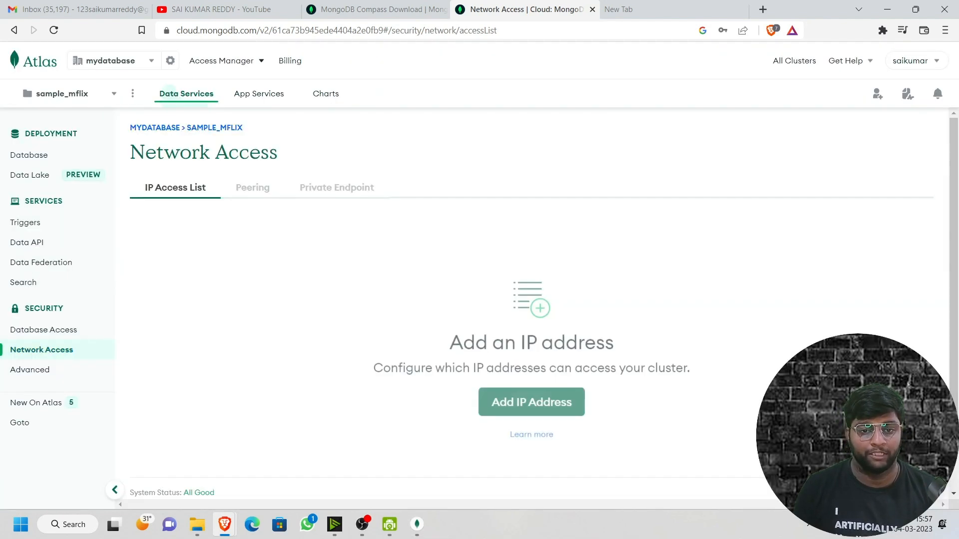
Step: Add an Allow Access From Anywhere entry (0.0.0.0/0) to the IP Access List
click(495, 397)
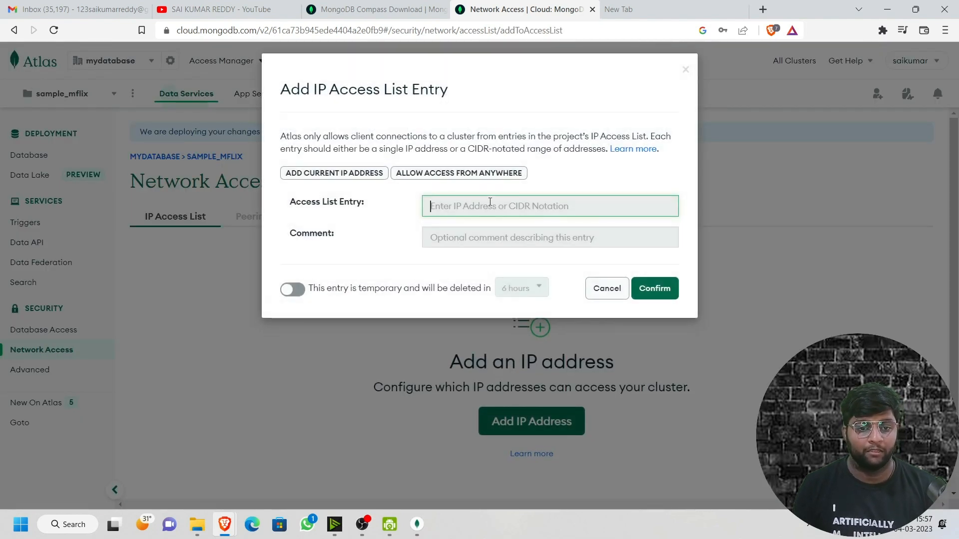
click(455, 181)
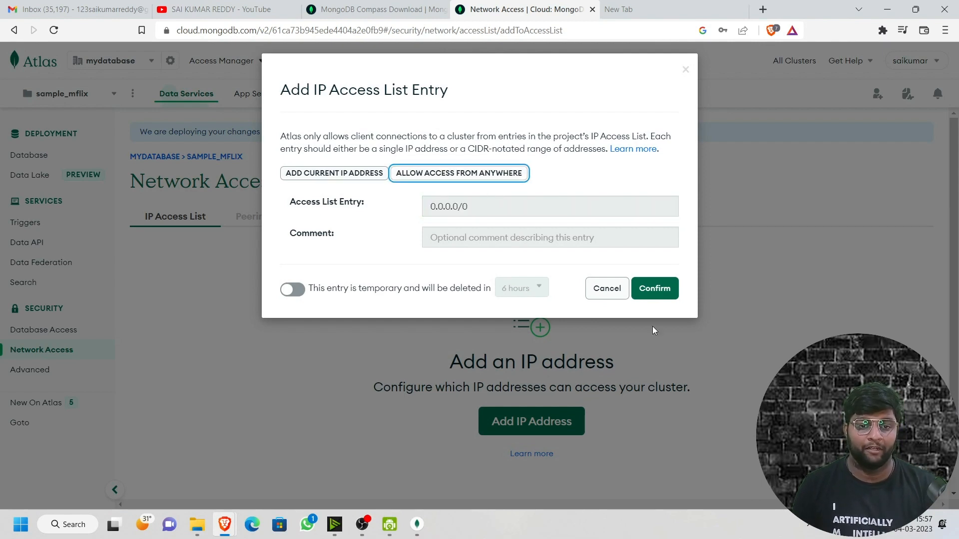
click(655, 290)
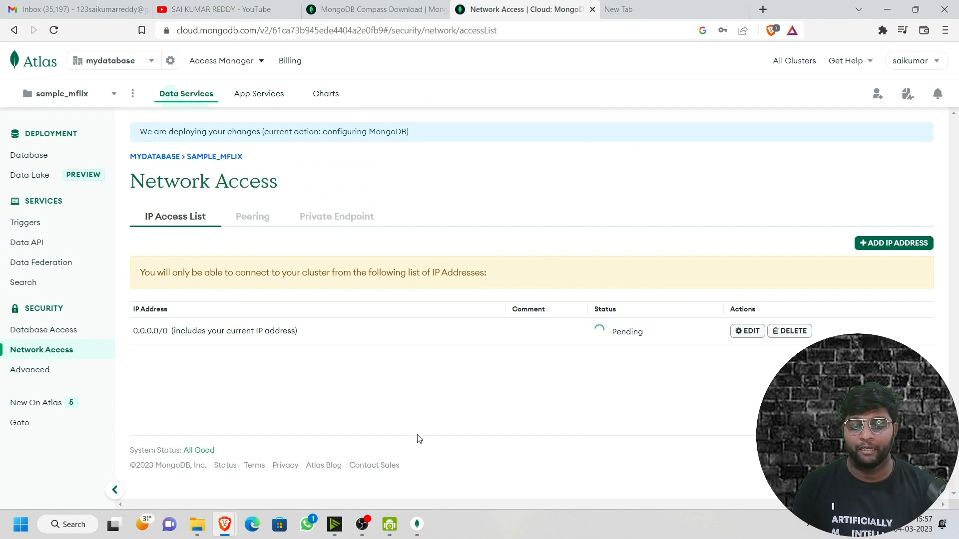
click(416, 525)
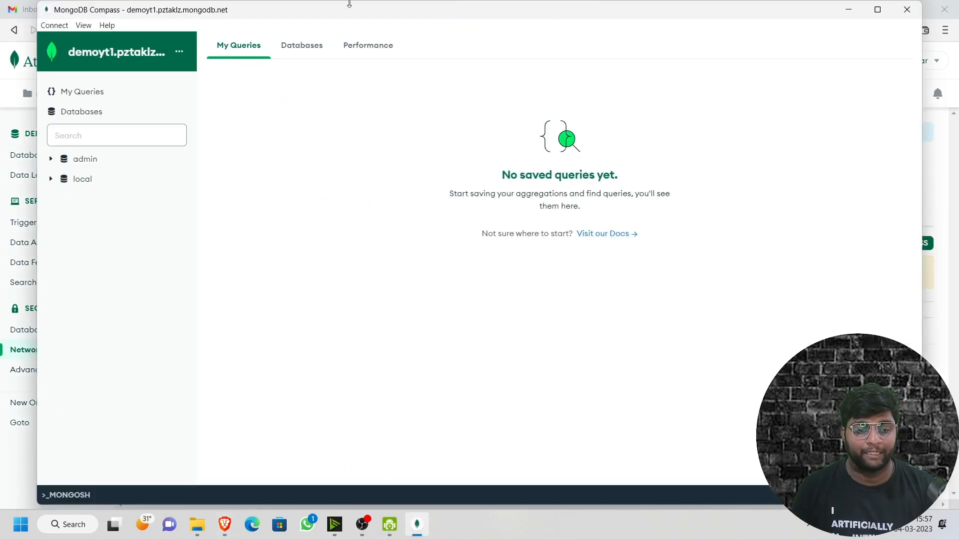
click(856, 11)
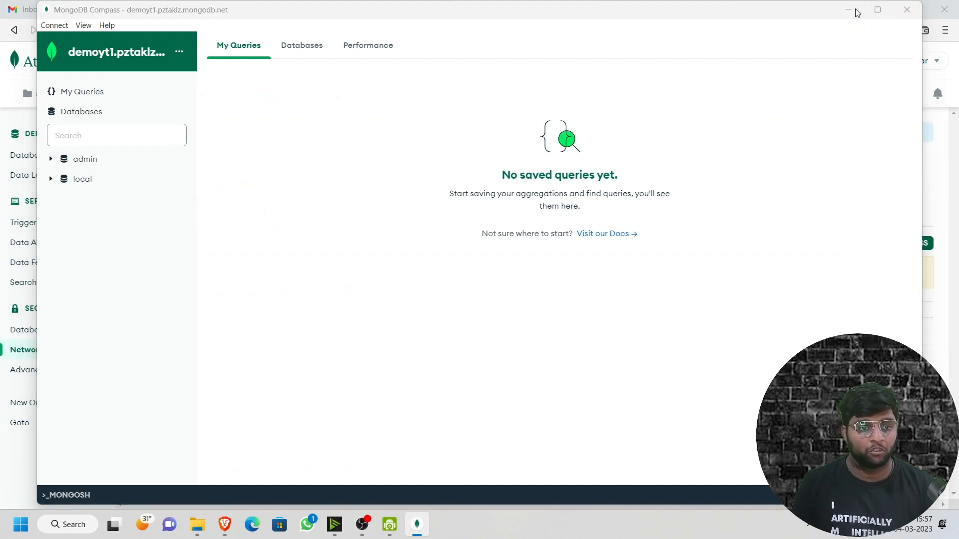
Step: Create database yt1 with collection newdata in Compass and expand it to show its collections
click(416, 524)
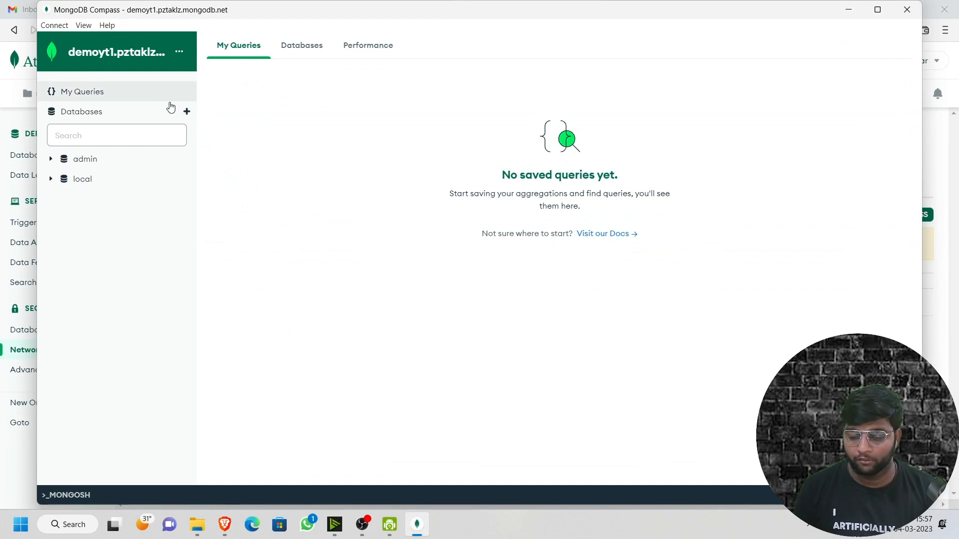
click(187, 111)
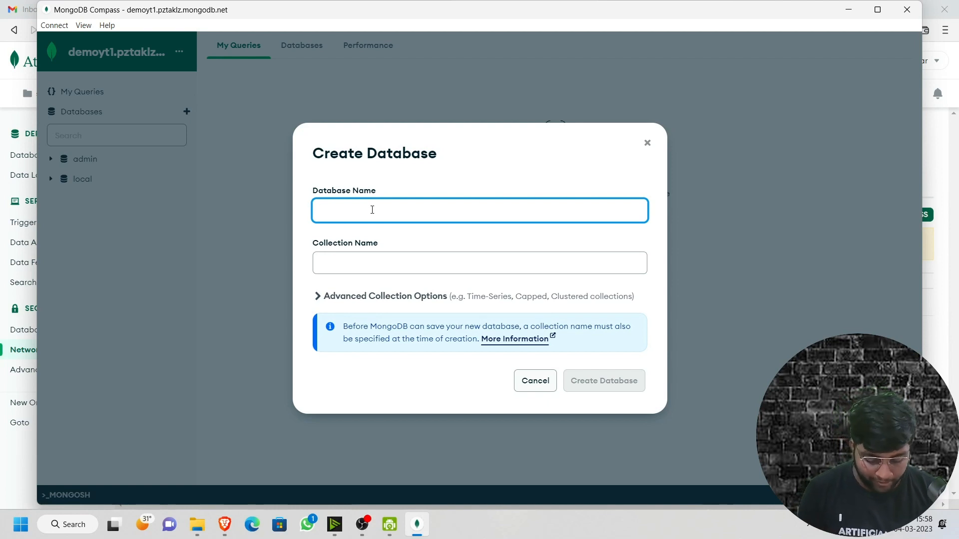
text(ytl)
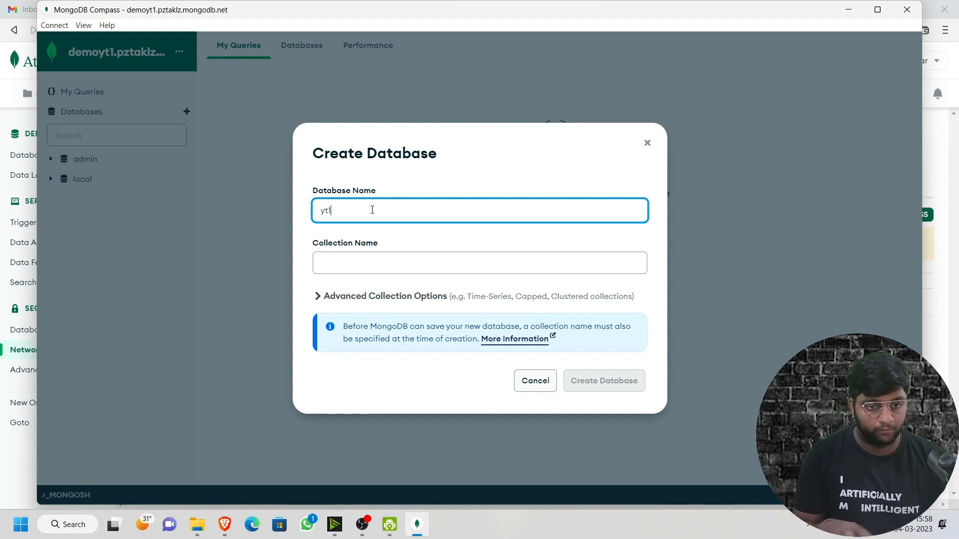
click(378, 266)
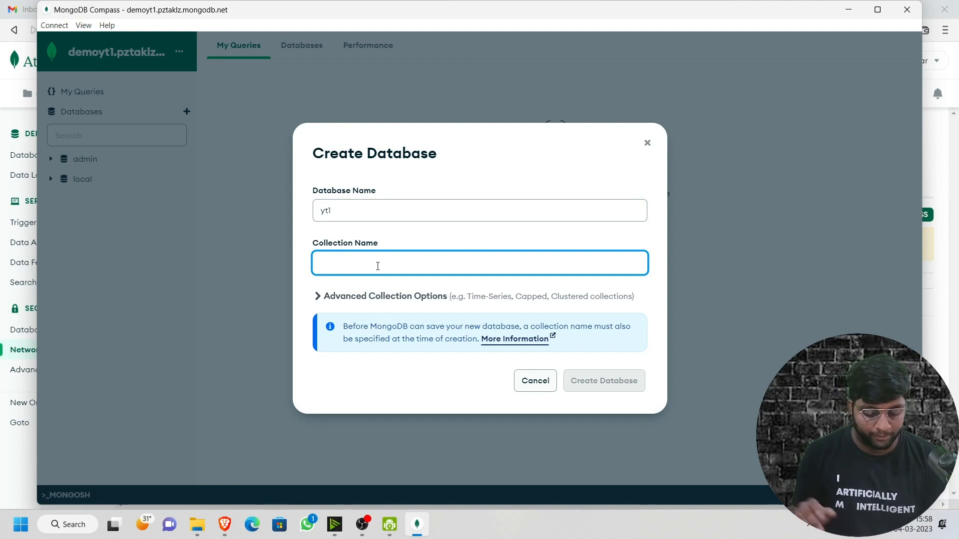
text(newdata)
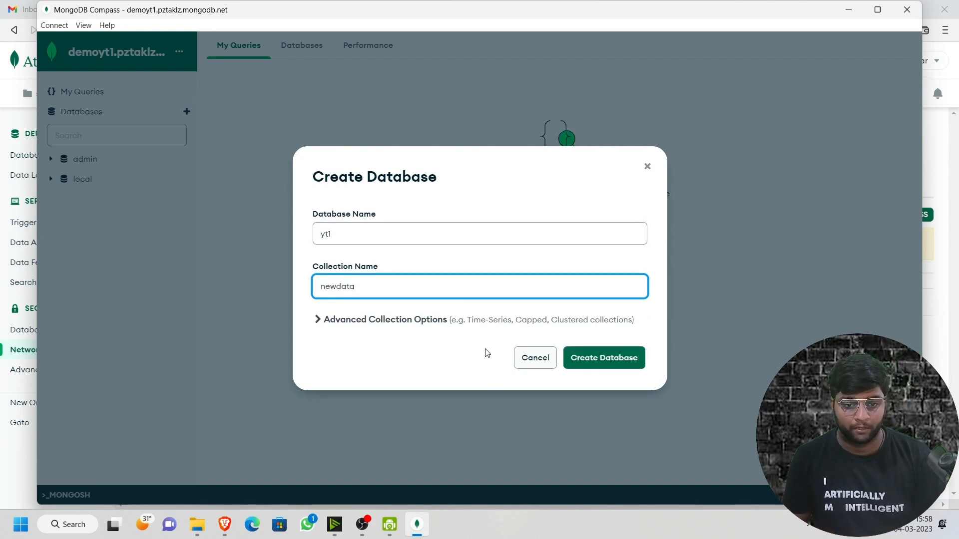
click(606, 366)
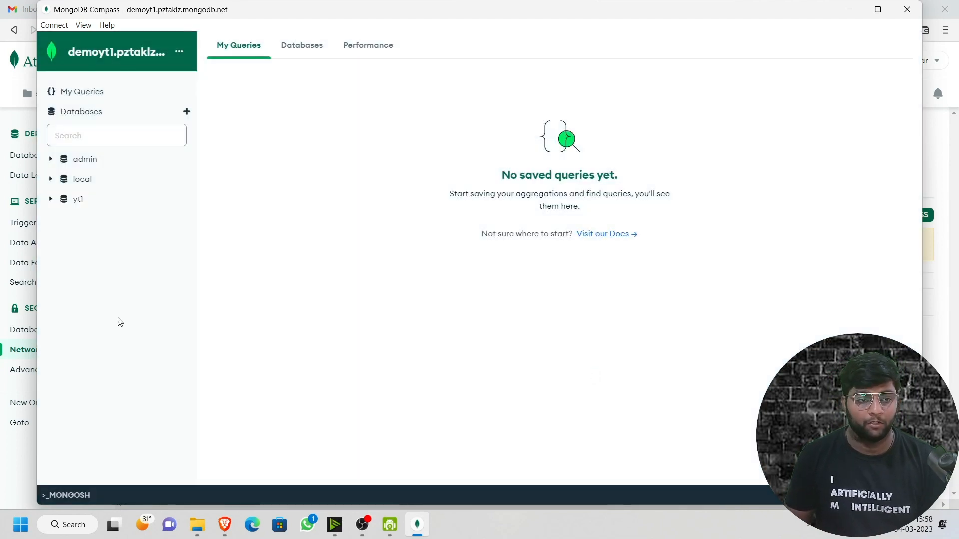
click(78, 200)
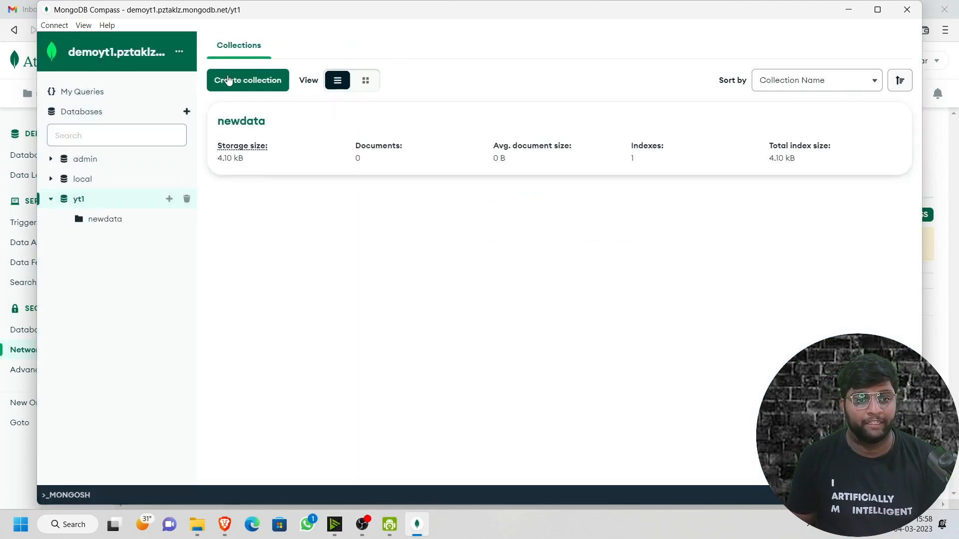
Step: Import Earthquake11.json as JSON into yt1.newdata, loading 37,331 earthquake documents
click(249, 126)
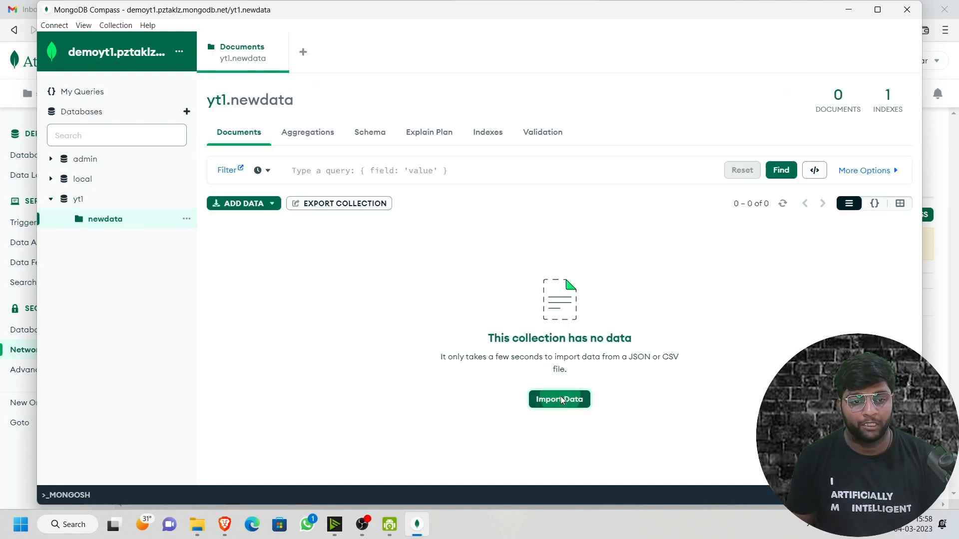
click(560, 400)
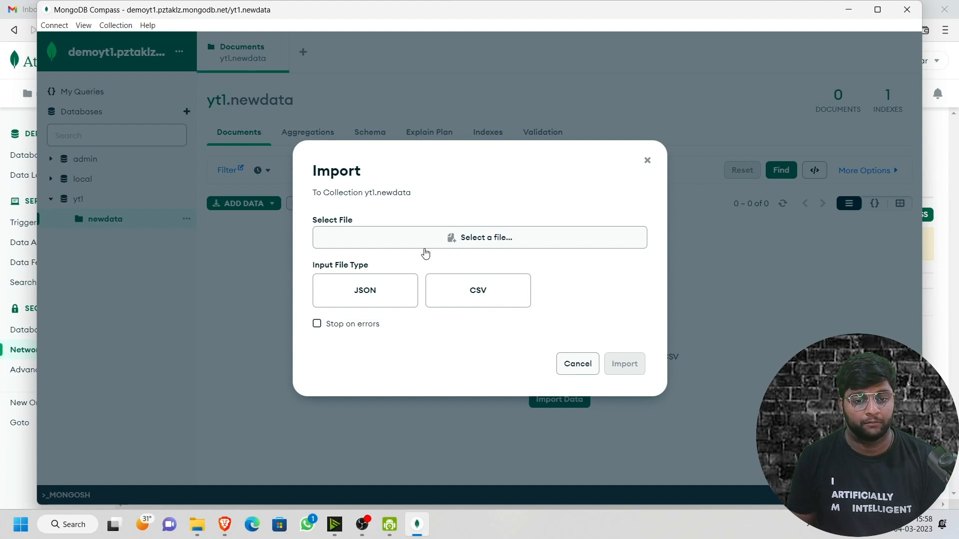
click(383, 298)
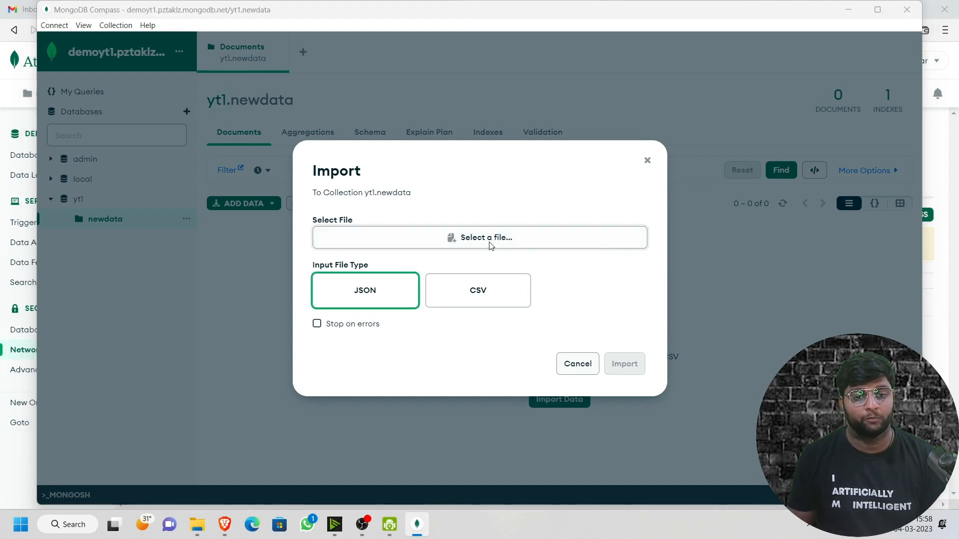
click(490, 239)
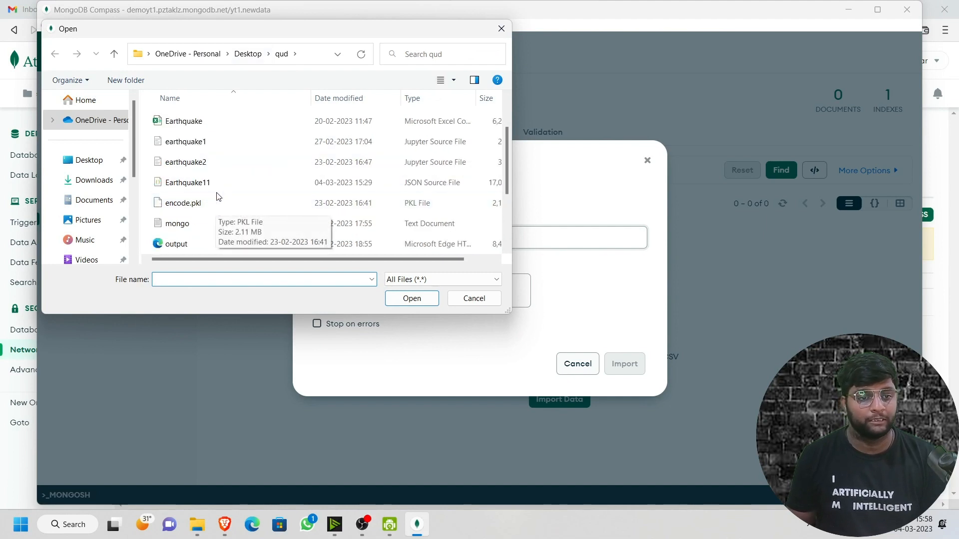
click(229, 182)
click(412, 299)
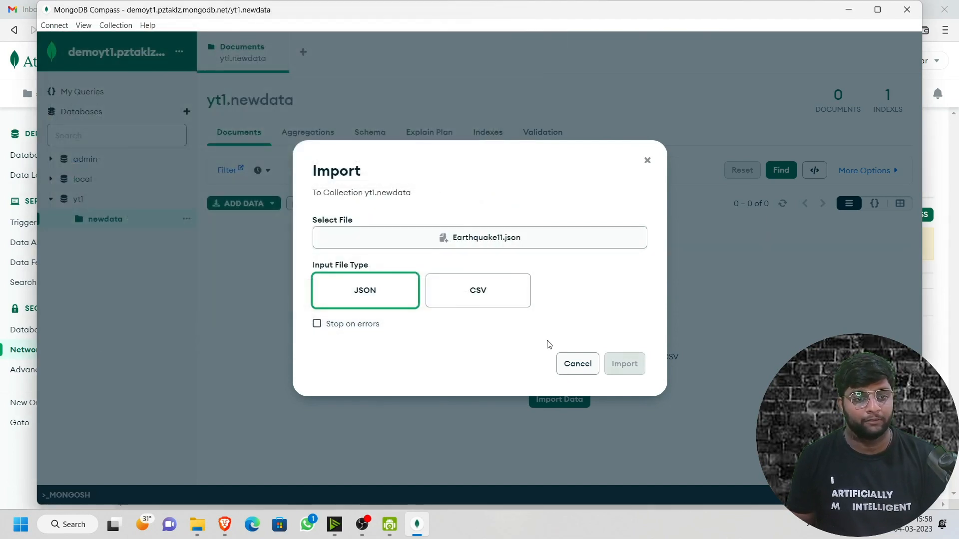
click(633, 367)
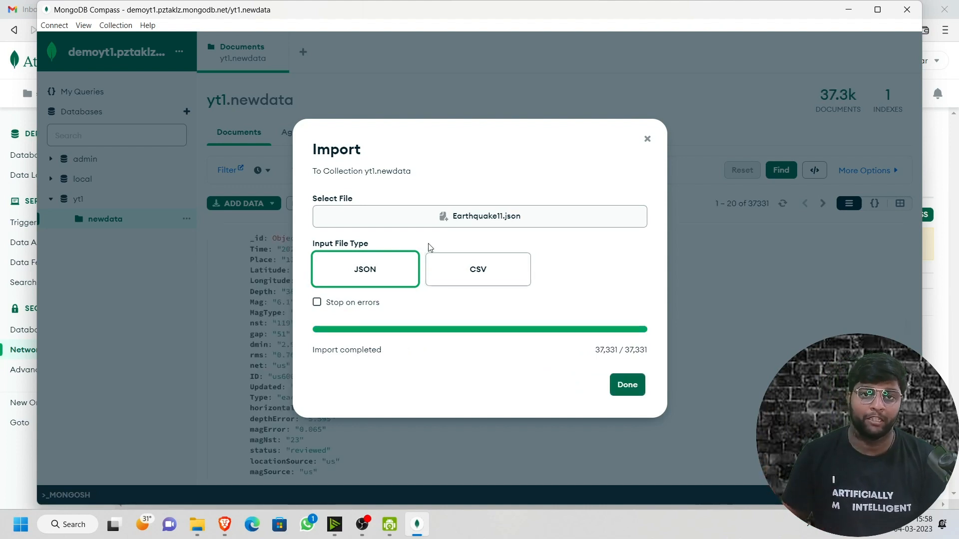
click(628, 385)
scroll(533, 305, down, 5)
scroll(531, 326, down, 15)
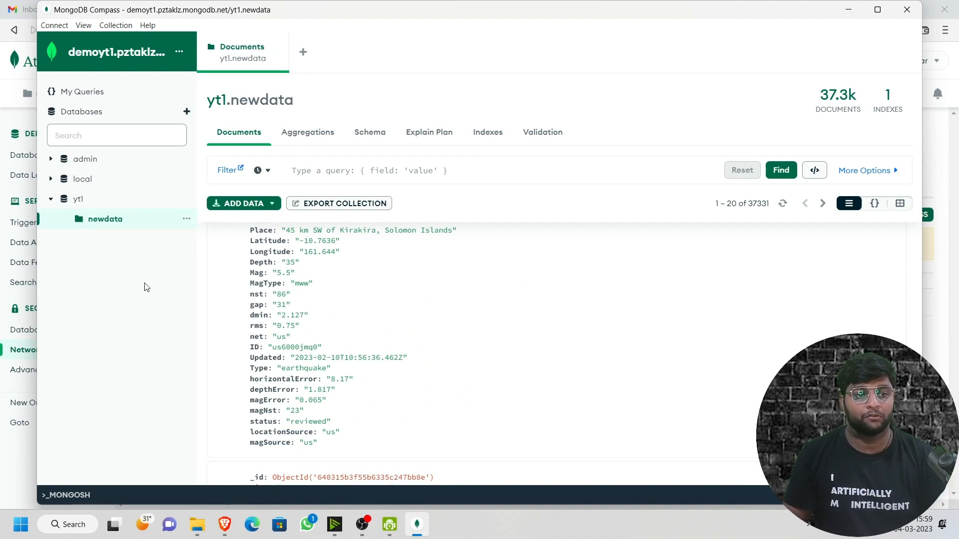
Step: Refresh Atlas Database Deployments and open the demoyt1 cluster's collections
click(848, 11)
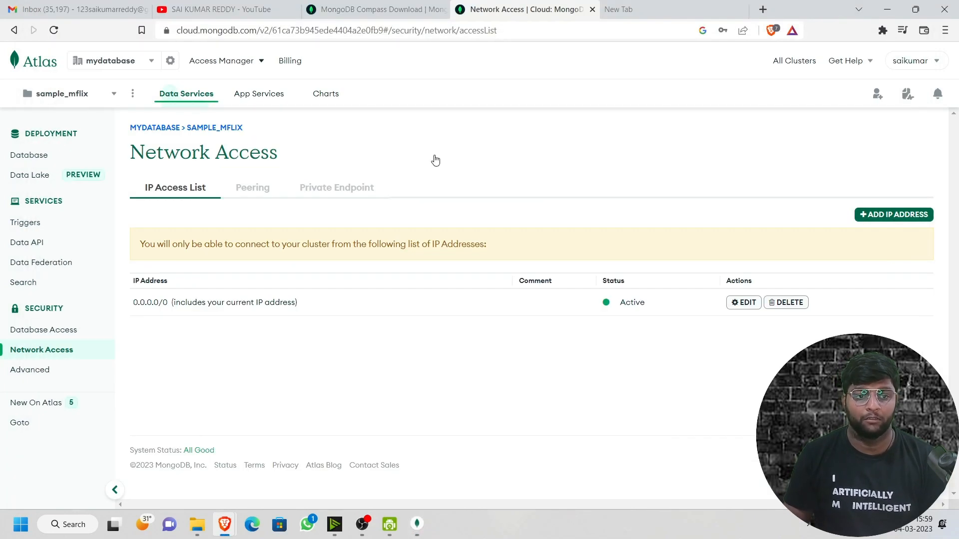
click(48, 156)
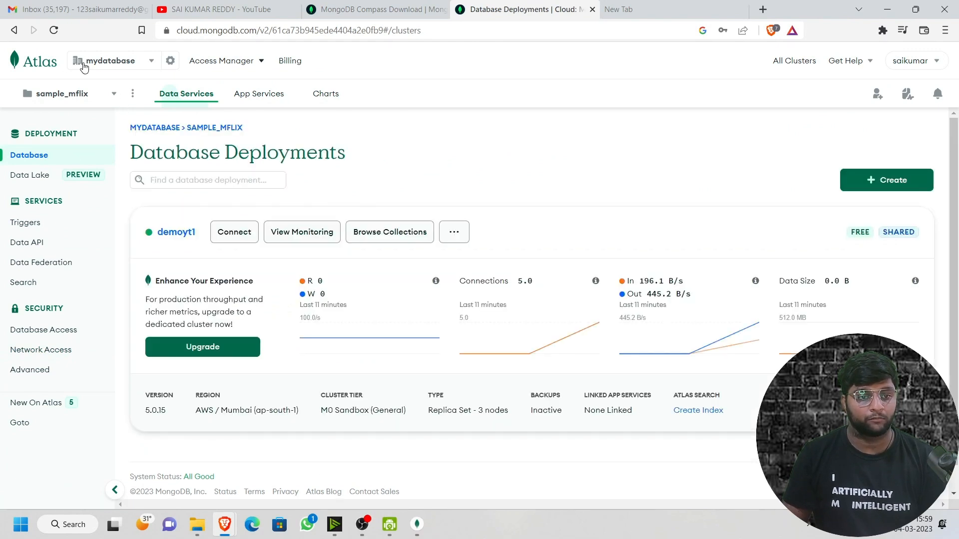
click(54, 29)
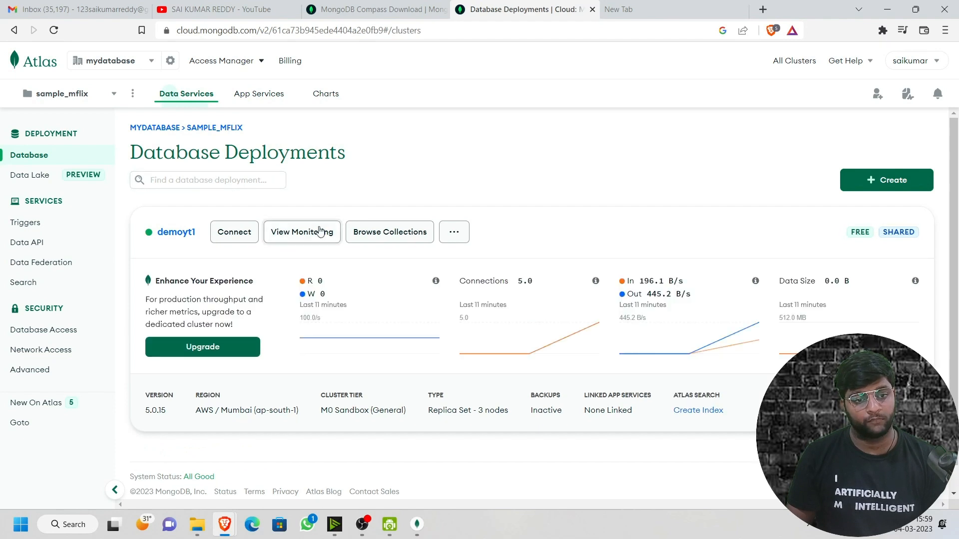
click(383, 233)
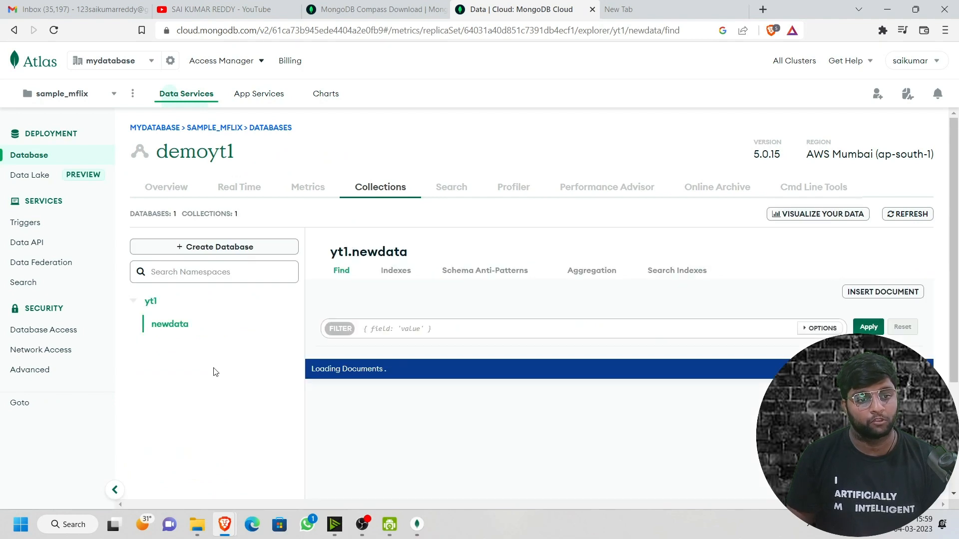
Step: Scroll through the imported yt1.newdata earthquake documents in Atlas
scroll(172, 304, down, 3)
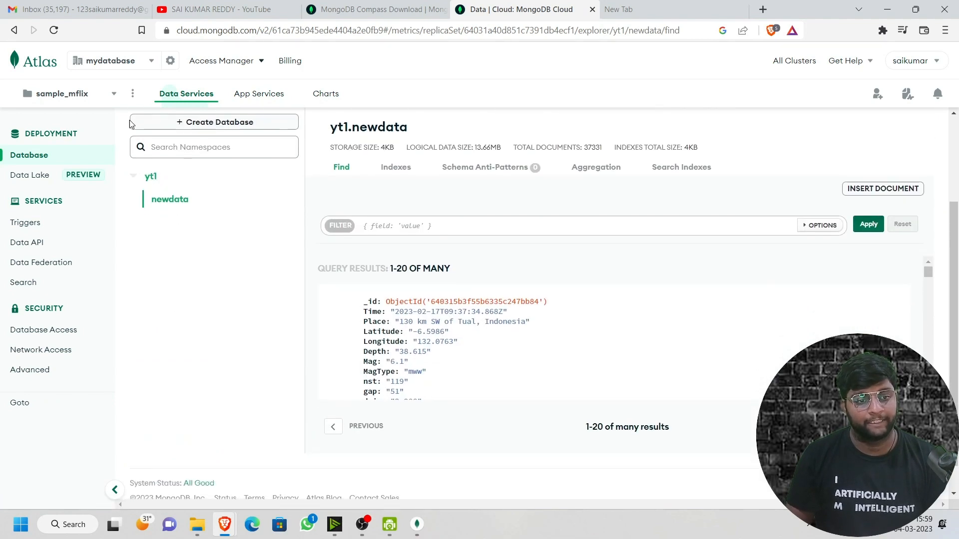
scroll(610, 328, down, 5)
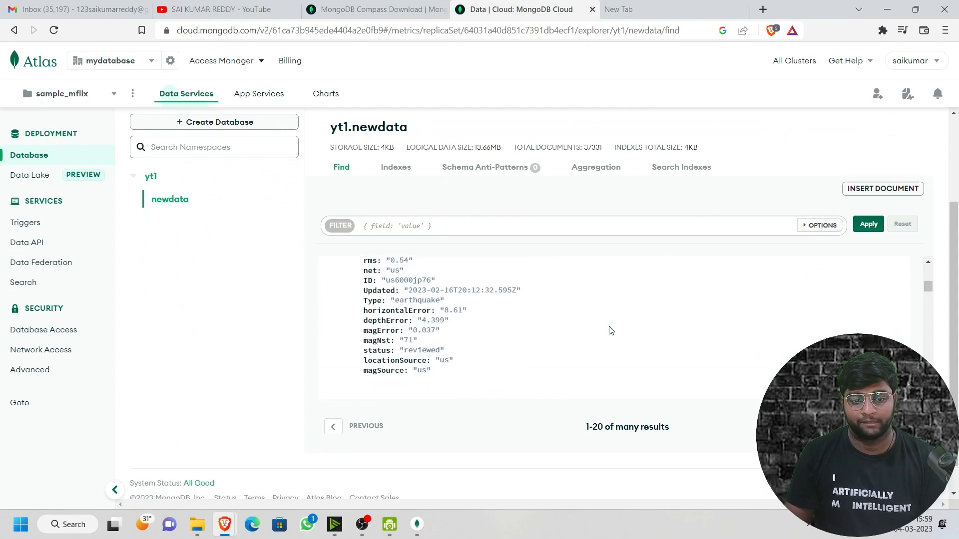
scroll(610, 330, down, 8)
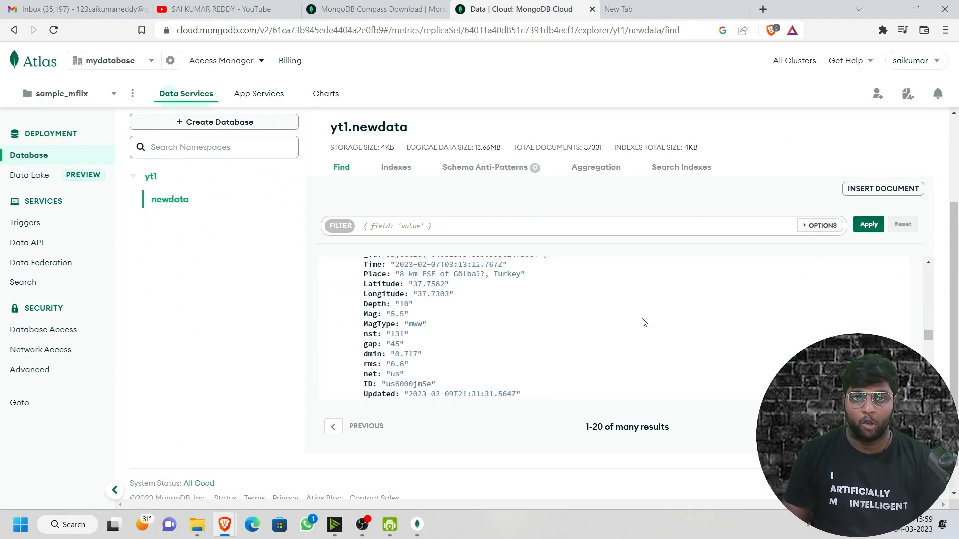
scroll(643, 323, down, 8)
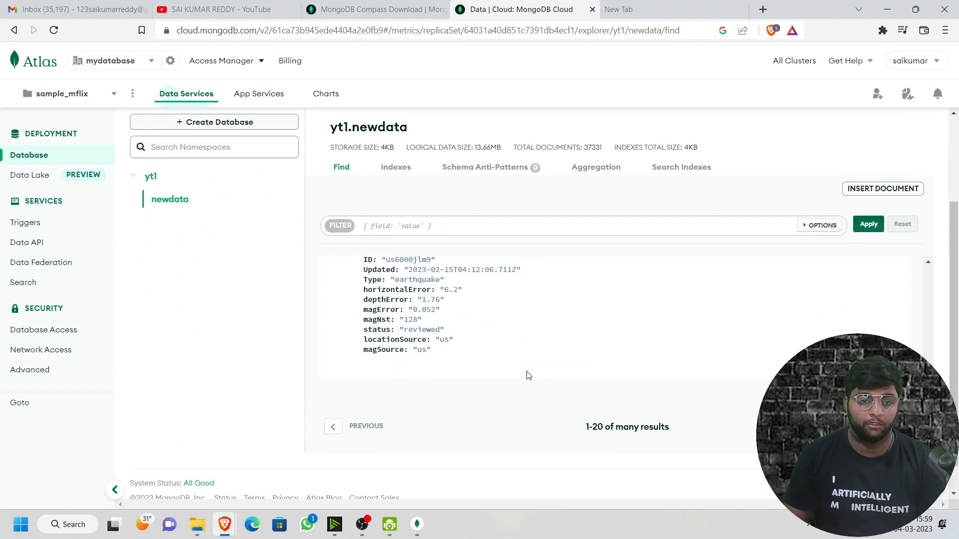
scroll(500, 355, down, 1)
scroll(516, 276, up, 3)
scroll(518, 278, down, 5)
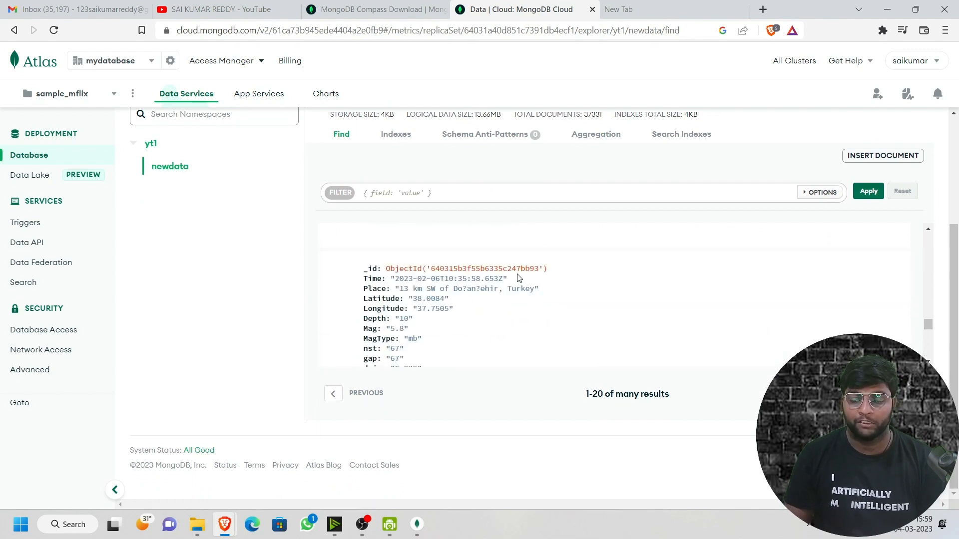
scroll(517, 278, up, 1)
scroll(517, 277, up, 5)
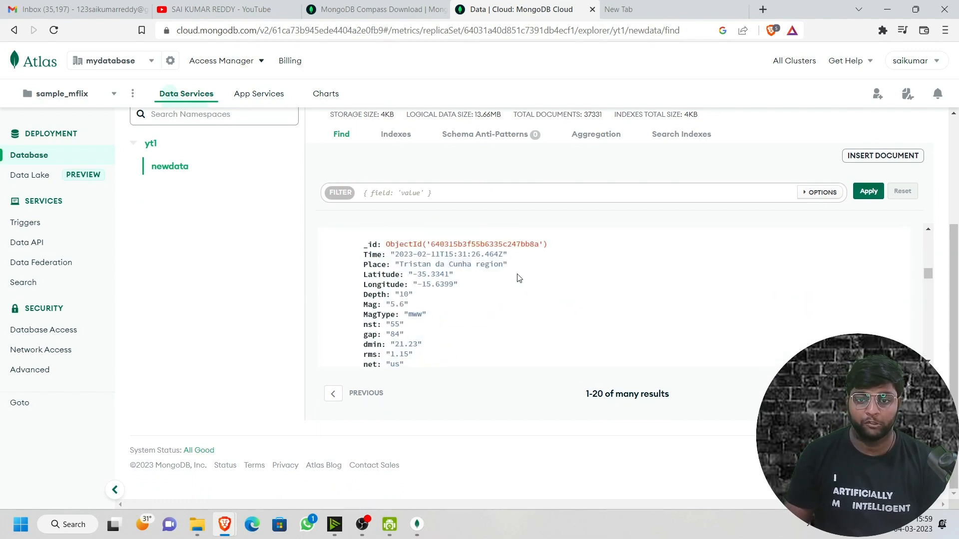
scroll(519, 278, down, 3)
scroll(519, 278, down, 3)
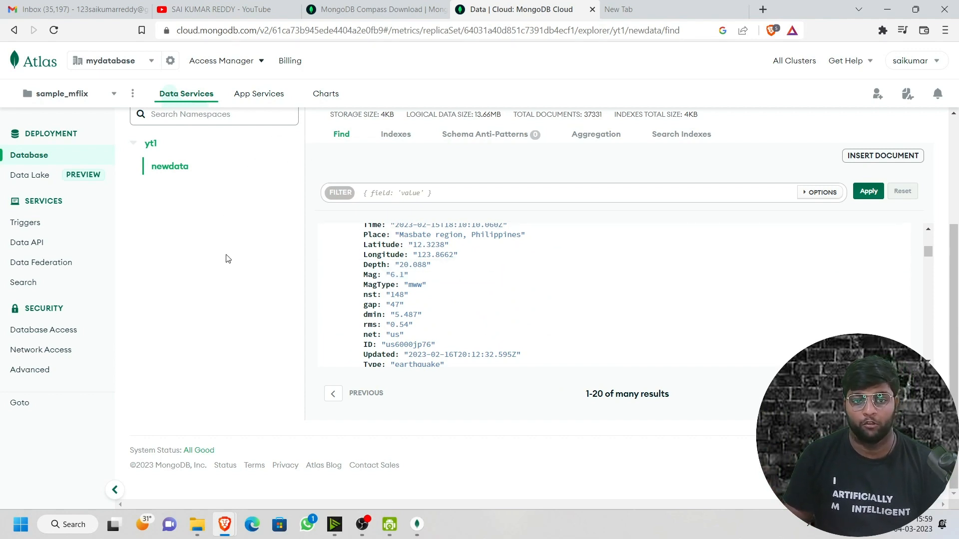
Step: Export the yt1.newdata query to Java, then Python, toggling Include Driver Syntax on and off
click(418, 527)
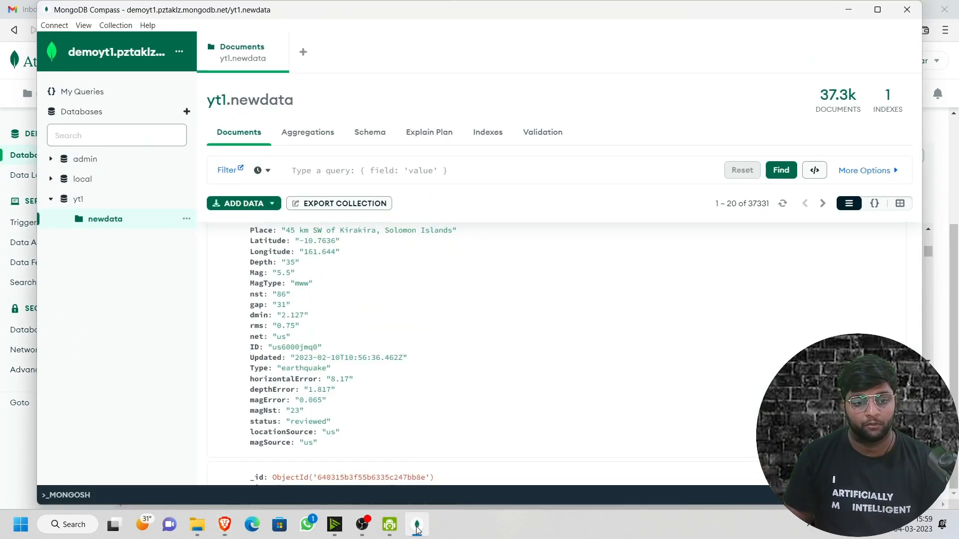
click(815, 171)
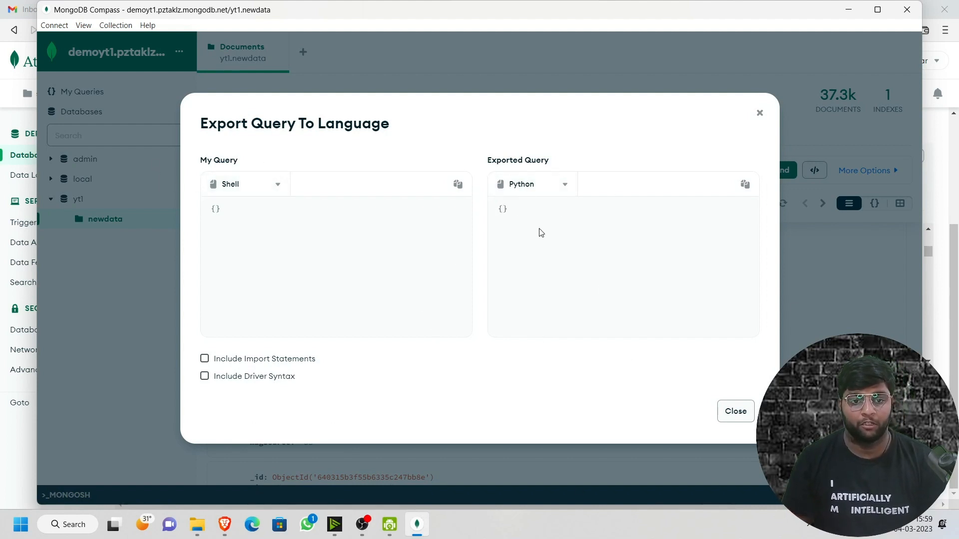
click(544, 184)
click(514, 217)
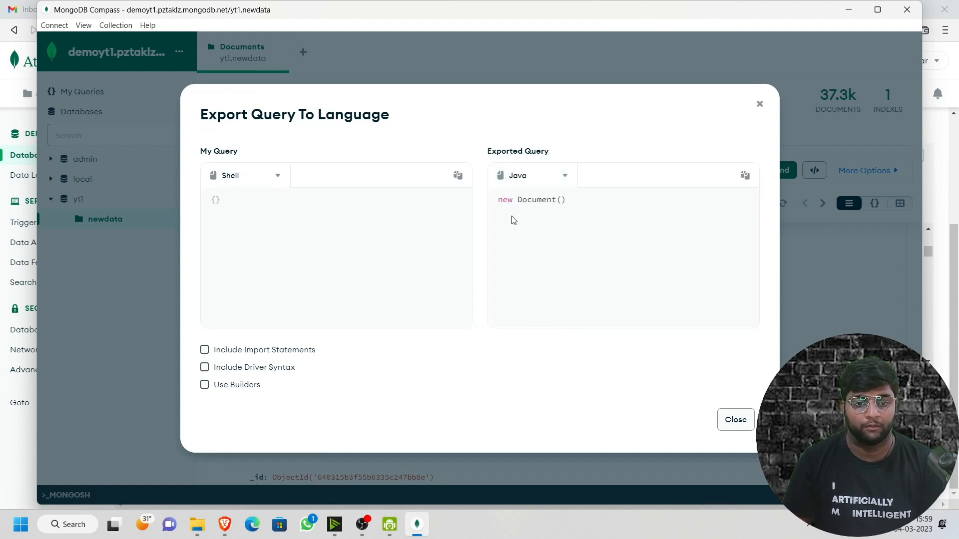
click(525, 181)
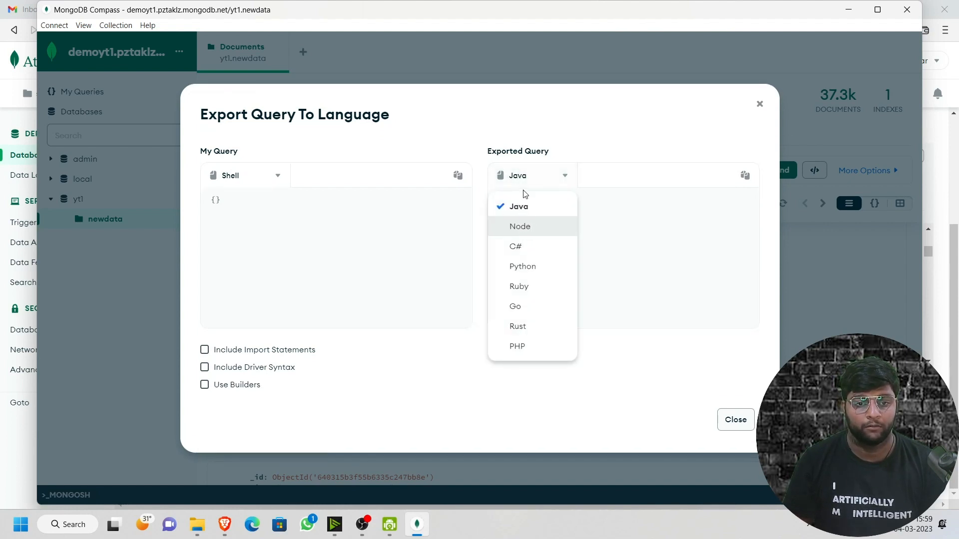
click(527, 267)
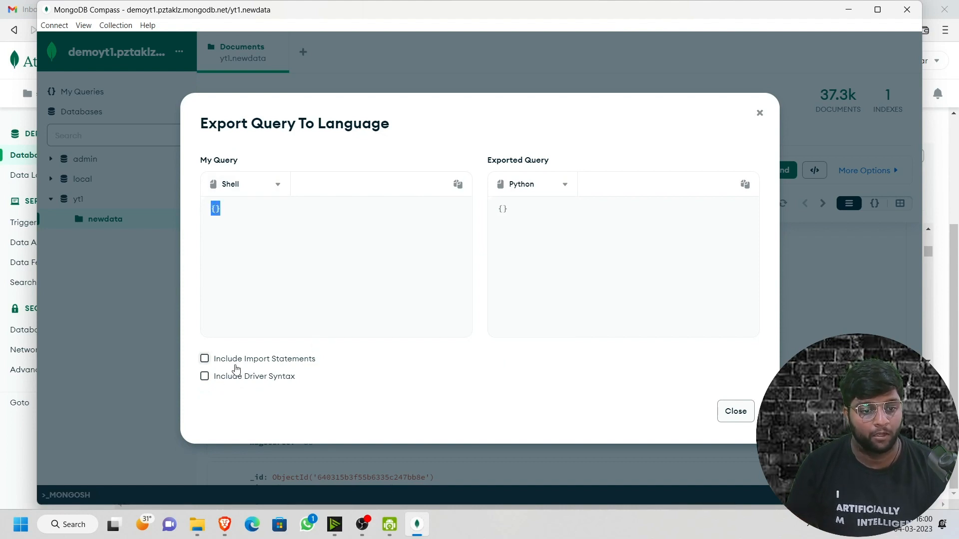
click(205, 377)
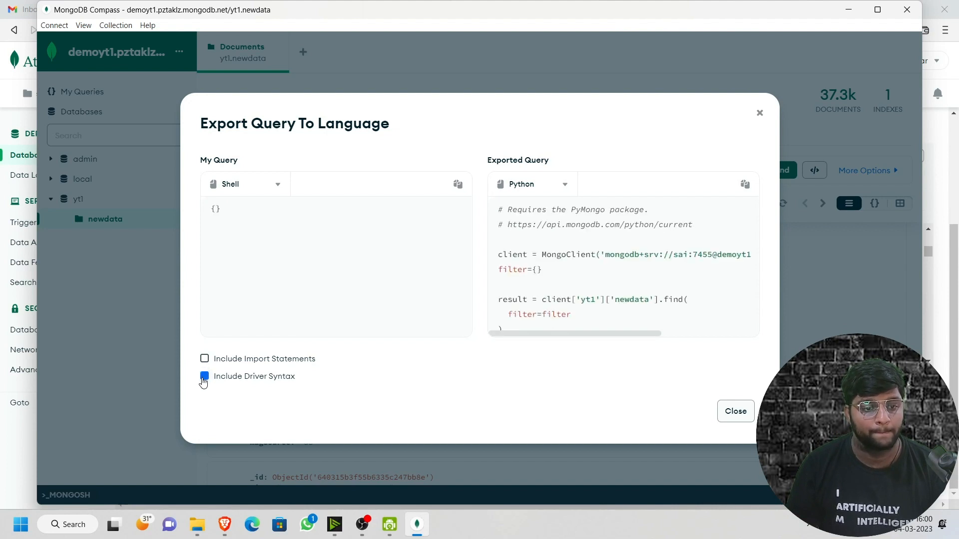
click(206, 377)
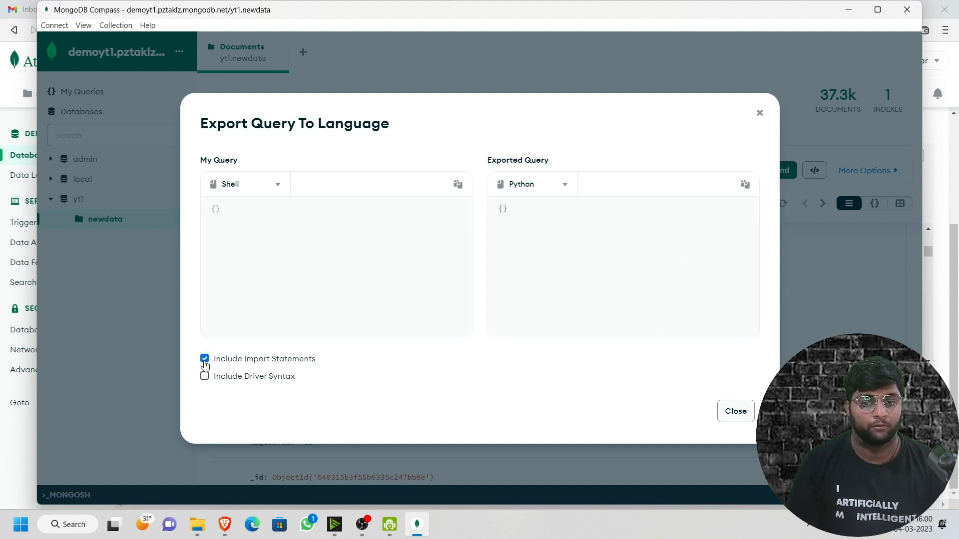
Step: Keep Shell as the source query language, inspect both query boxes, and close the export dialog
click(267, 185)
click(242, 216)
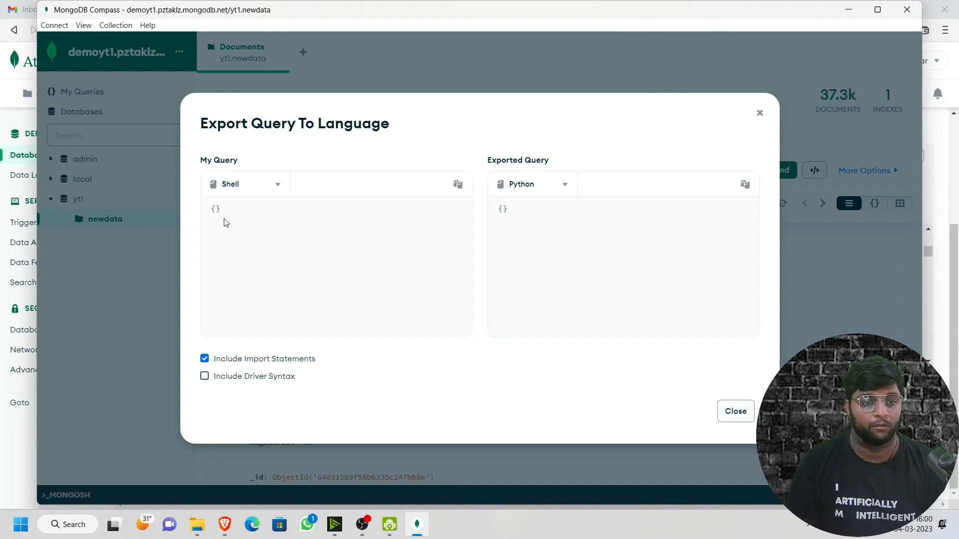
click(226, 223)
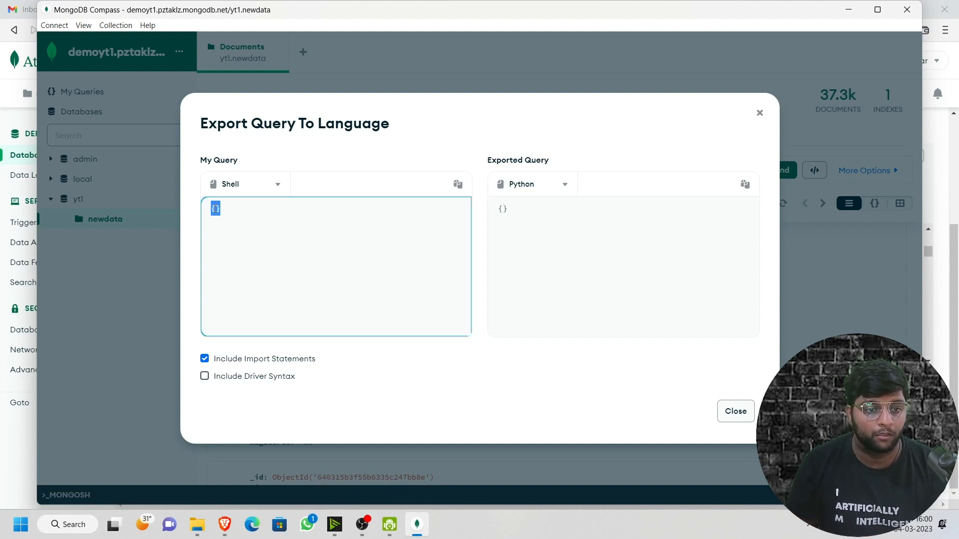
click(238, 223)
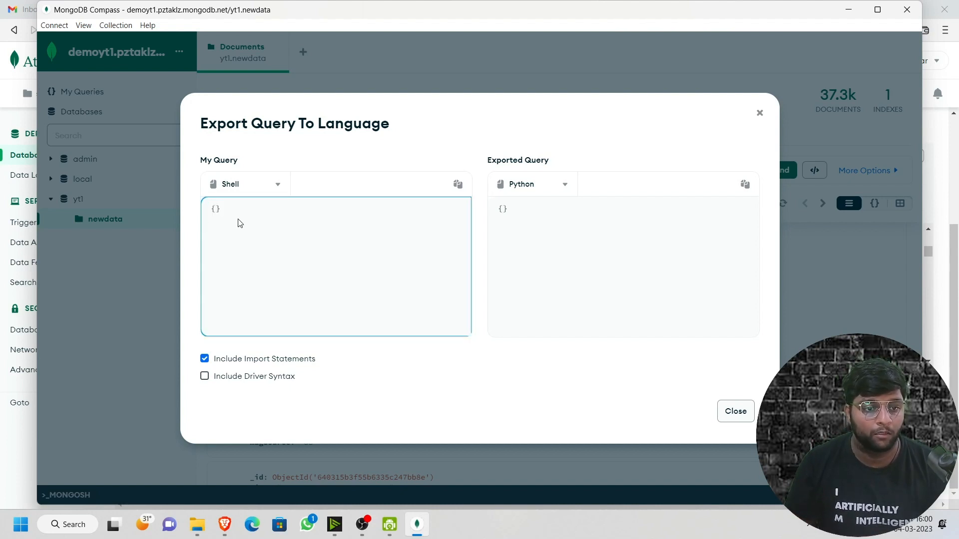
click(505, 208)
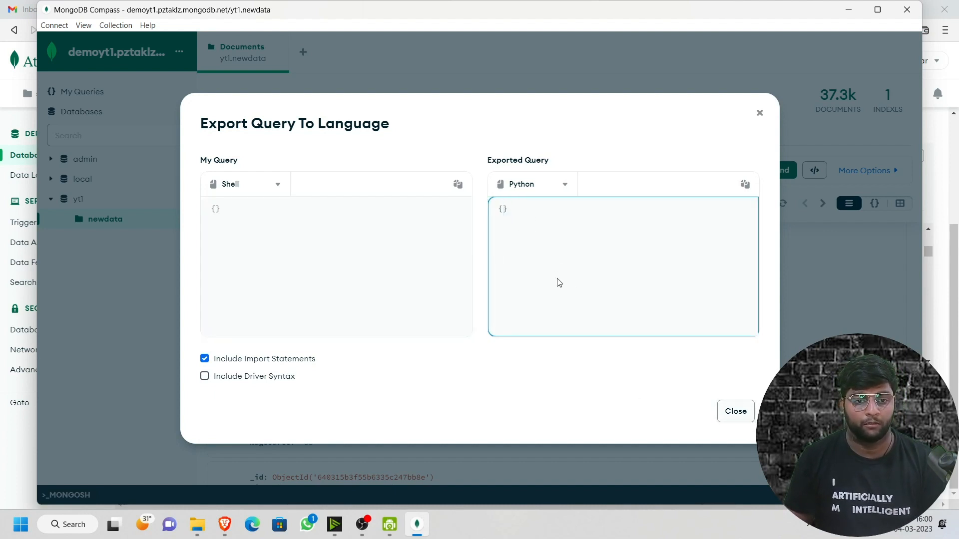
click(760, 113)
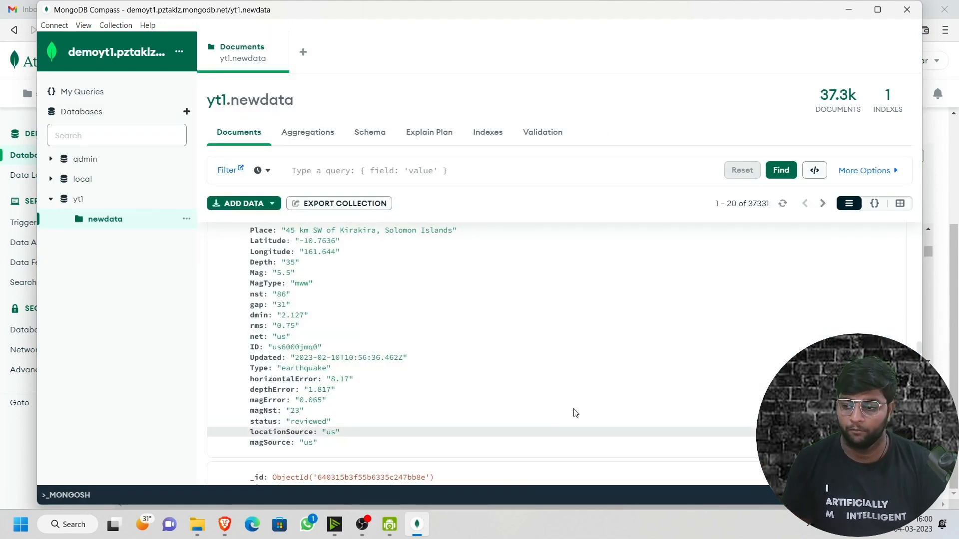
Step: Switch yt1.newdata to JSON then Table view with _id, Time, Place, Latitude, Longitude columns
click(874, 204)
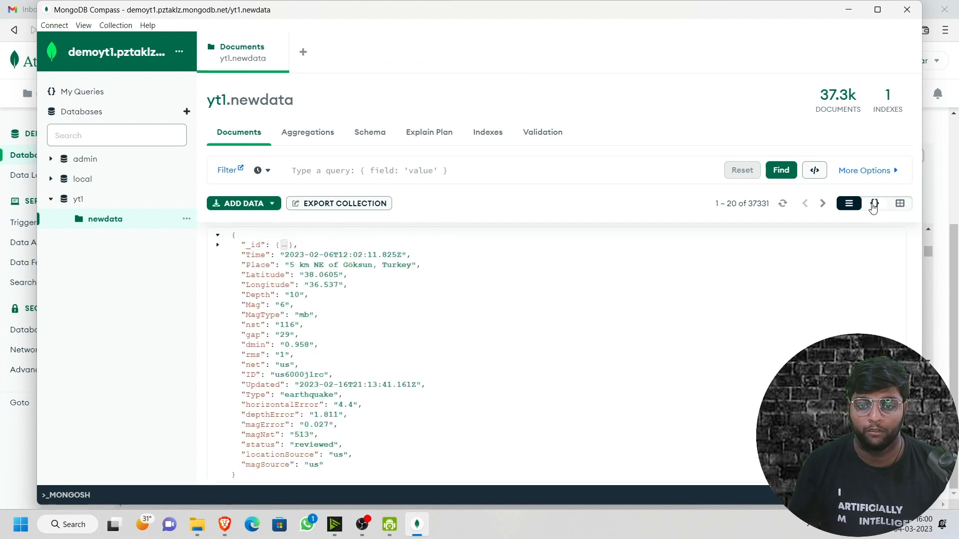
click(900, 204)
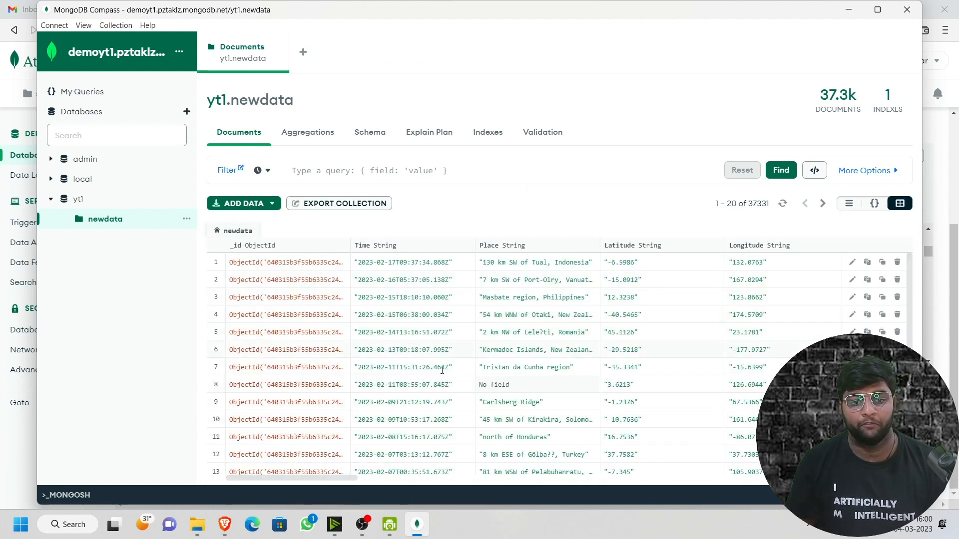
scroll(323, 427, down, 3)
scroll(458, 382, up, 3)
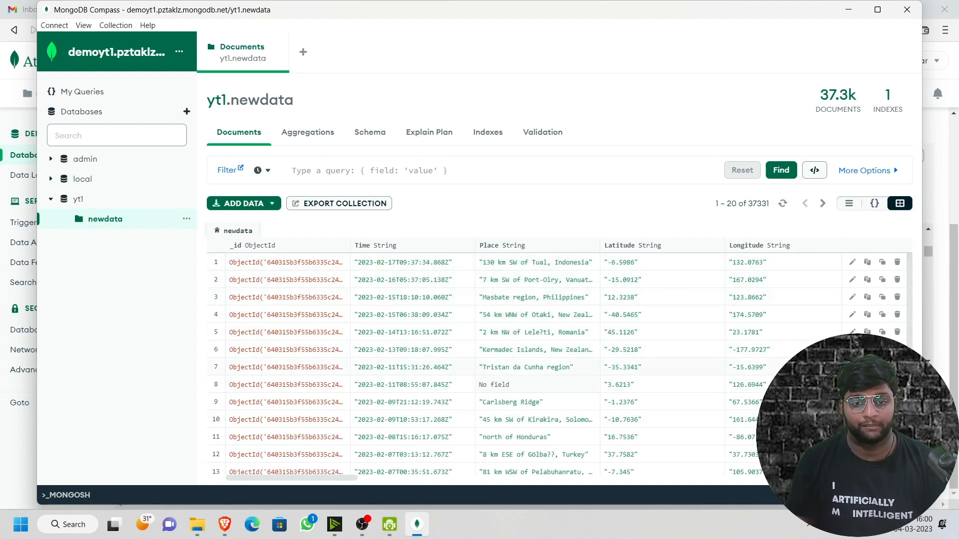
scroll(492, 451, down, 3)
scroll(704, 334, up, 3)
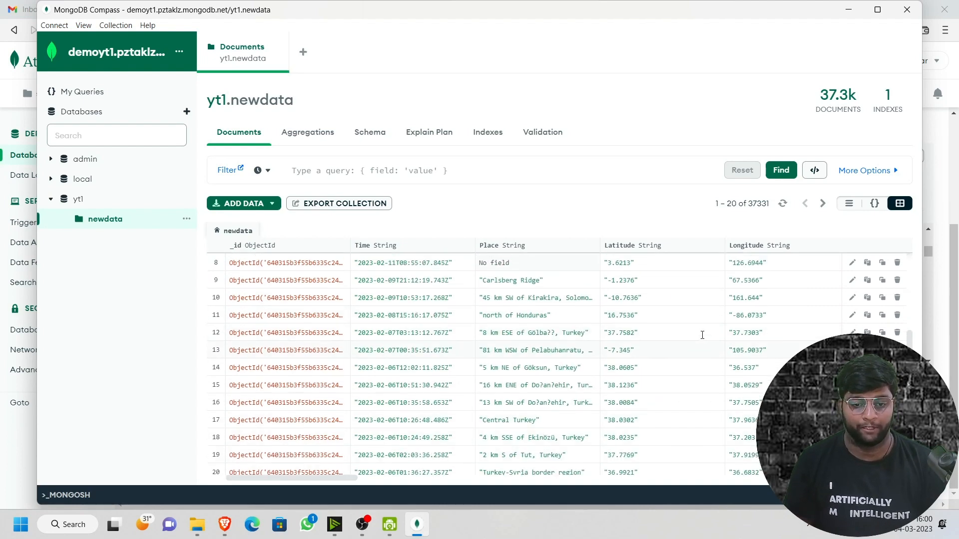